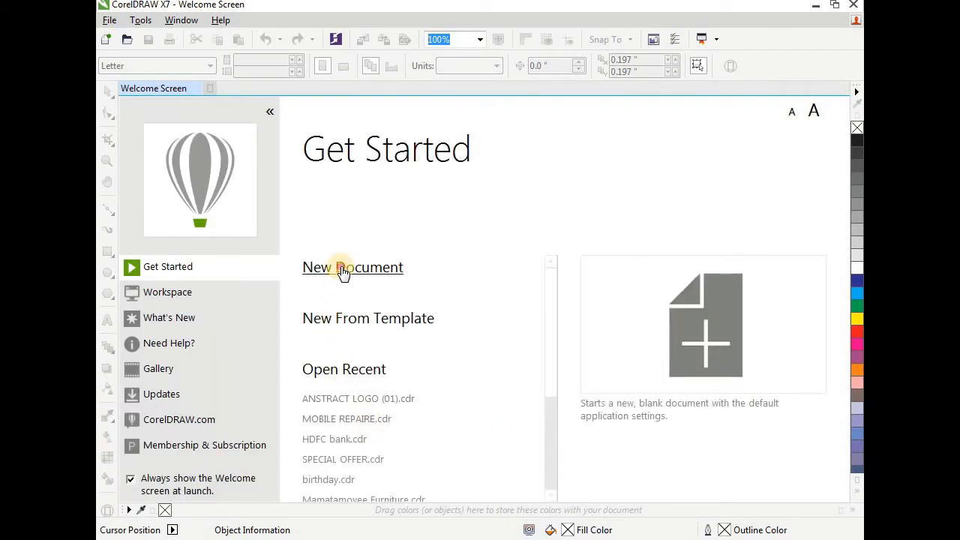
- Create a new blank A4 landscape document with the default settings
{"action": "left_click", "coordinate": [342, 270]}
{"action": "left_click", "coordinate": [471, 427]}
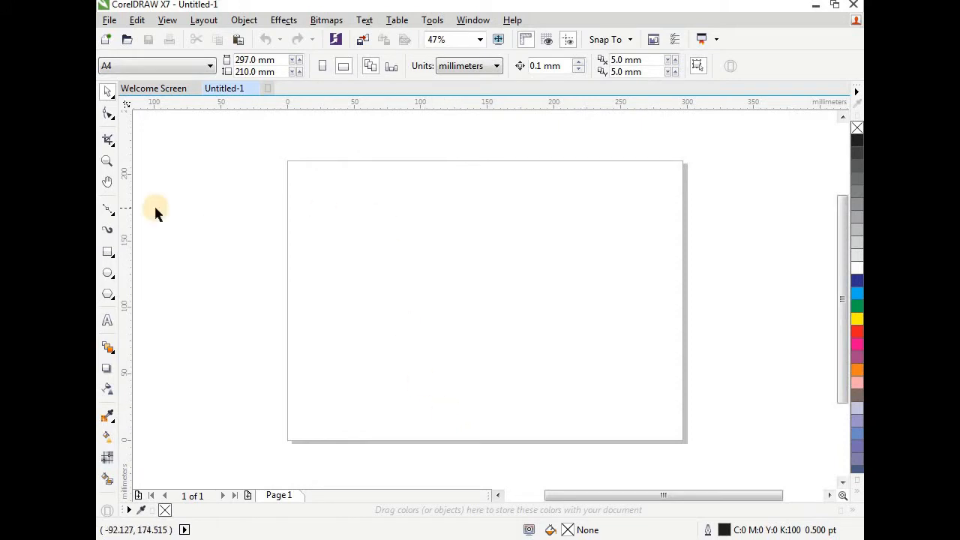
- Draw a circle near the middle of the page and set its width and height to 100 mm
{"action": "left_click", "coordinate": [108, 162]}
{"action": "left_click_drag", "start_coordinate": [281, 154], "coordinate": [691, 452]}
{"action": "left_click", "coordinate": [108, 276]}
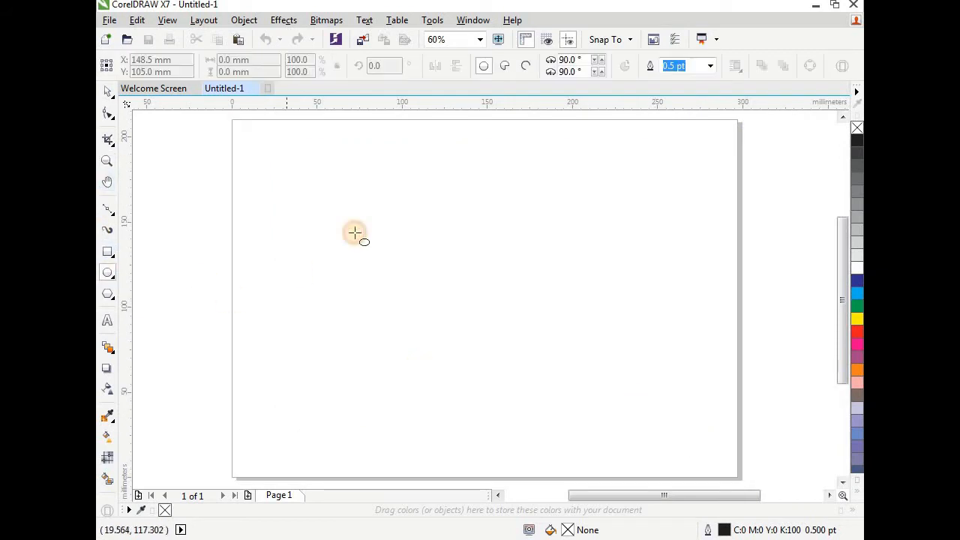
{"action": "left_click_drag", "start_coordinate": [456, 232], "coordinate": [590, 385]}
{"action": "left_click", "coordinate": [272, 60]}
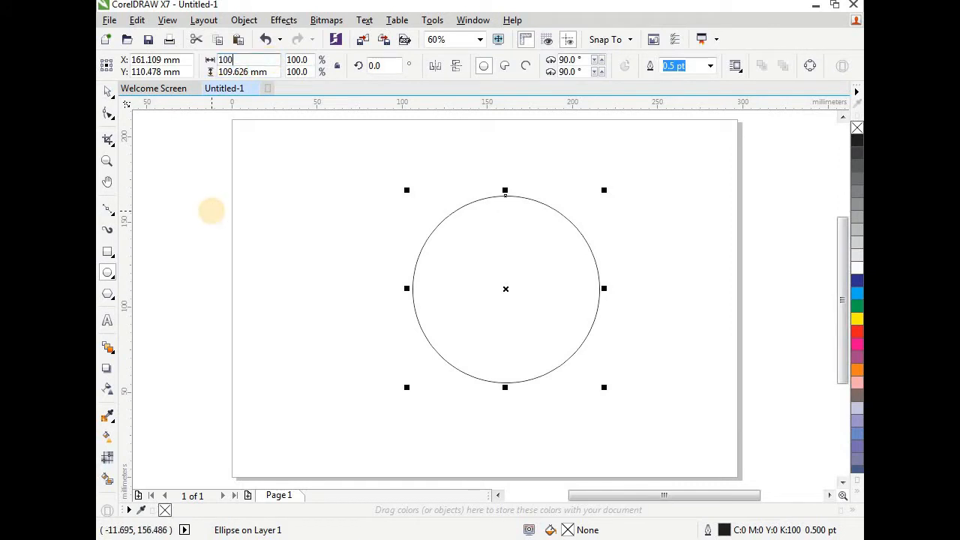
{"action": "left_click", "coordinate": [274, 72]}
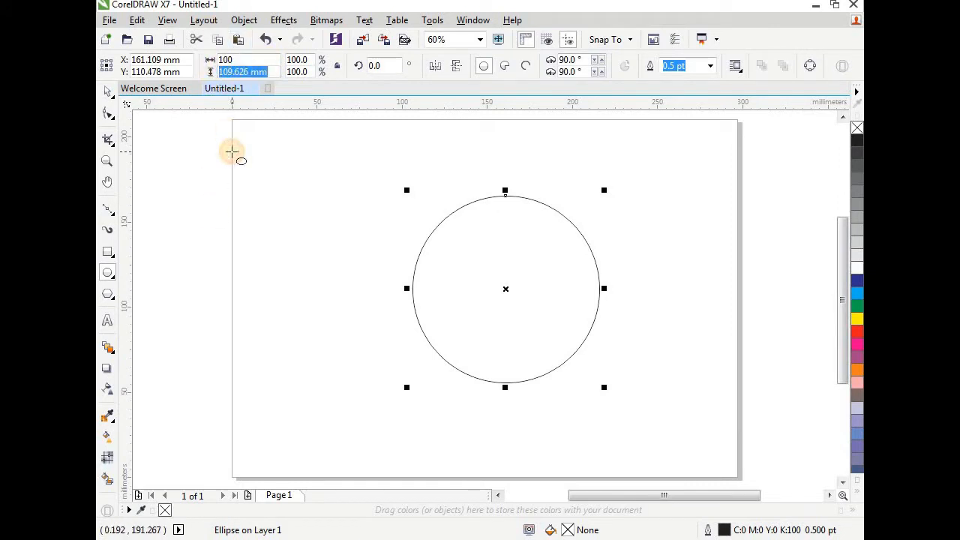
{"action": "type", "text": "100"}
{"action": "key", "text": "Return"}
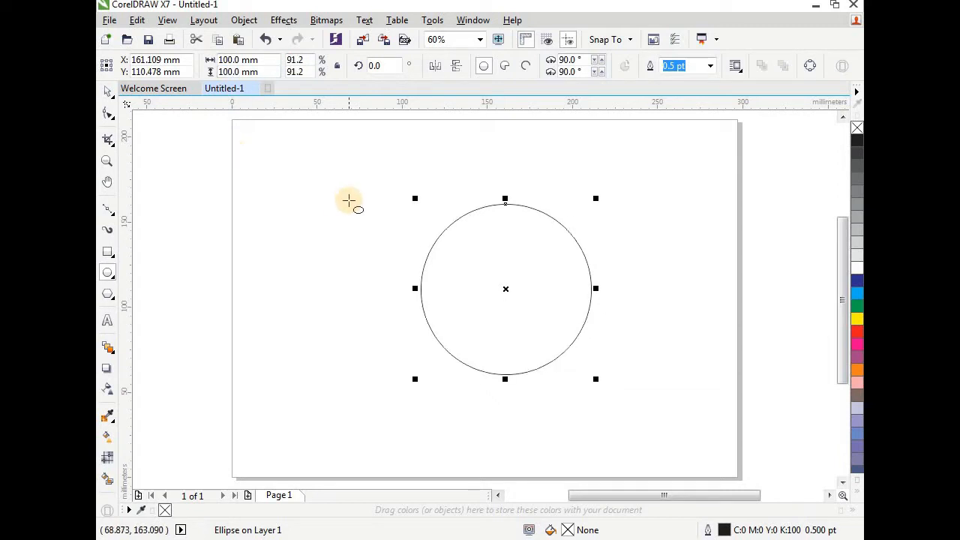
- Centre the 100 mm circle on the page
{"action": "left_click", "coordinate": [112, 91]}
{"action": "mouse_move", "coordinate": [501, 293]}
{"action": "left_mouse_down"}
{"action": "mouse_move", "coordinate": [491, 326]}
{"action": "mouse_move", "coordinate": [497, 308]}
{"action": "left_mouse_up"}
{"action": "left_click", "coordinate": [486, 316]}
- Place a vertical and a horizontal guideline that cross at the circle's centre
{"action": "left_click", "coordinate": [489, 320]}
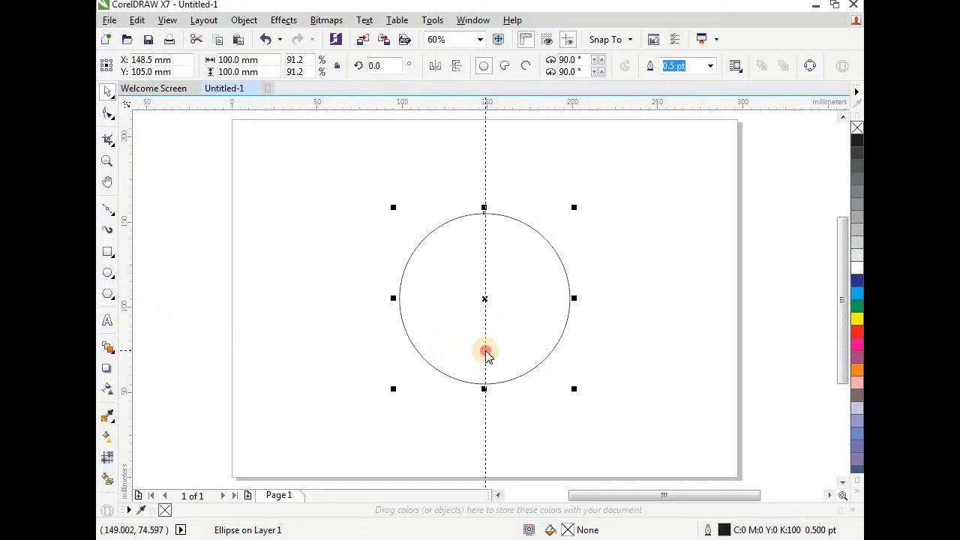
{"action": "mouse_move", "coordinate": [485, 352]}
{"action": "left_mouse_down"}
{"action": "mouse_move", "coordinate": [497, 351]}
{"action": "mouse_move", "coordinate": [497, 339]}
{"action": "left_mouse_up"}
{"action": "key", "text": "ctrl+z"}
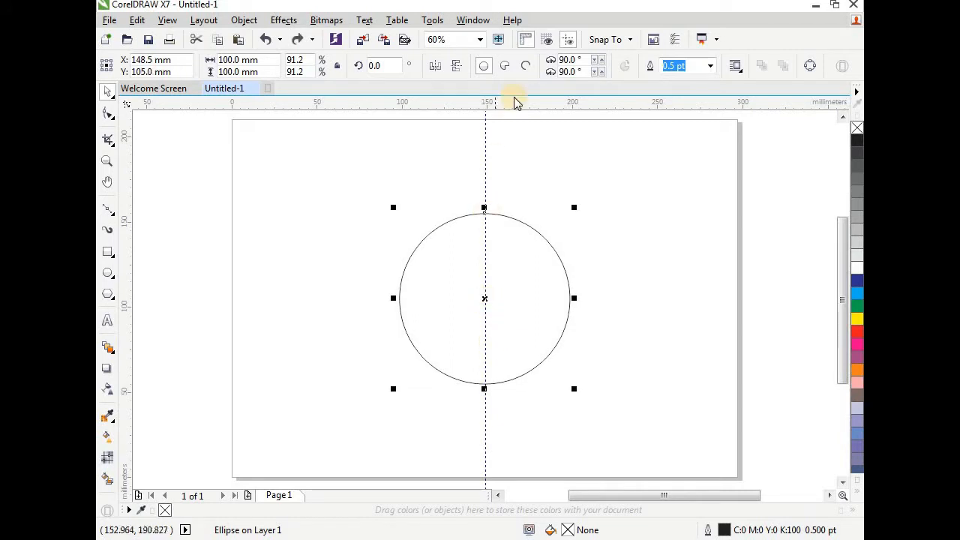
{"action": "left_click_drag", "start_coordinate": [517, 106], "coordinate": [505, 299]}
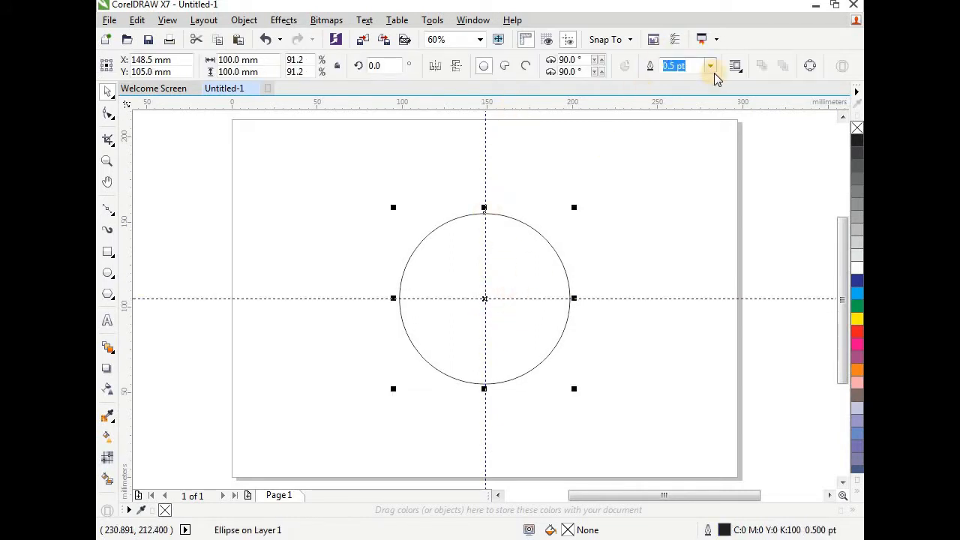
- Set the circle's outline width to 4.0 pt
{"action": "left_click", "coordinate": [711, 67]}
{"action": "left_click", "coordinate": [685, 172]}
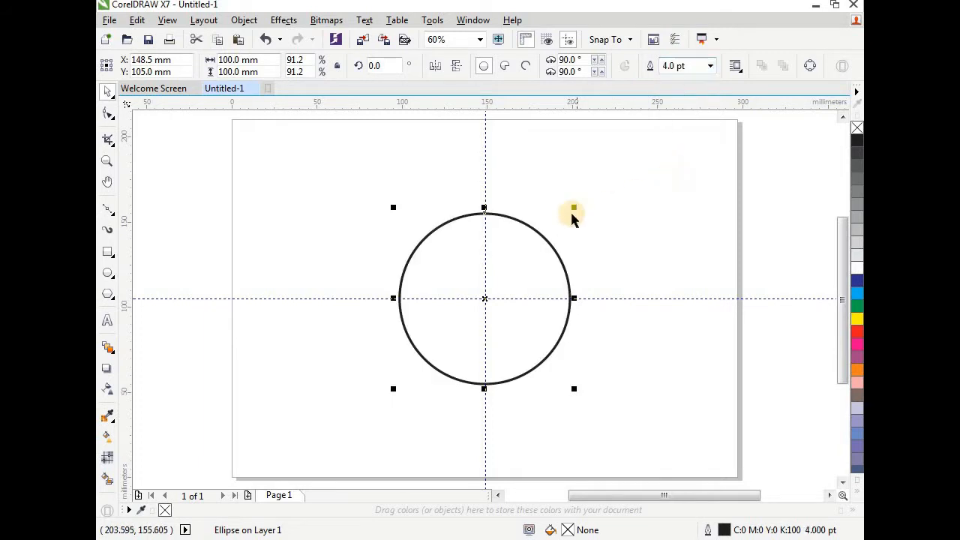
- Duplicate the circle, move the copy off to the upper left, and set its width and height to 95 mm
{"action": "left_click", "coordinate": [142, 21]}
{"action": "left_click", "coordinate": [178, 200]}
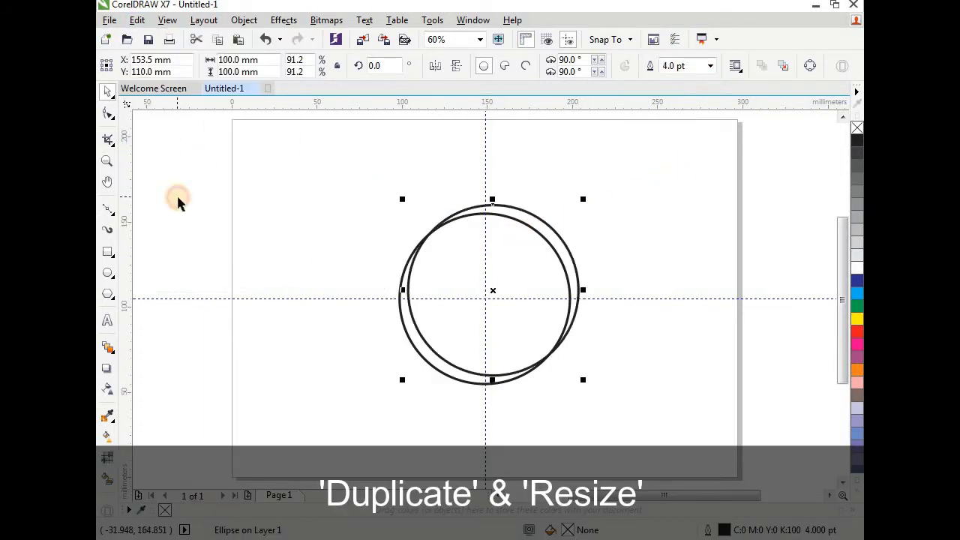
{"action": "left_click_drag", "start_coordinate": [514, 278], "coordinate": [381, 250]}
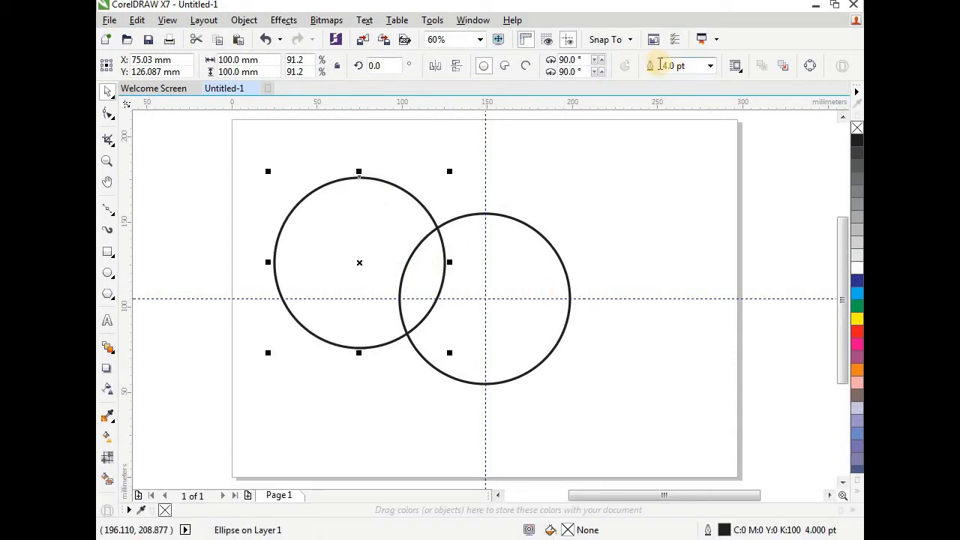
{"action": "left_click", "coordinate": [266, 60]}
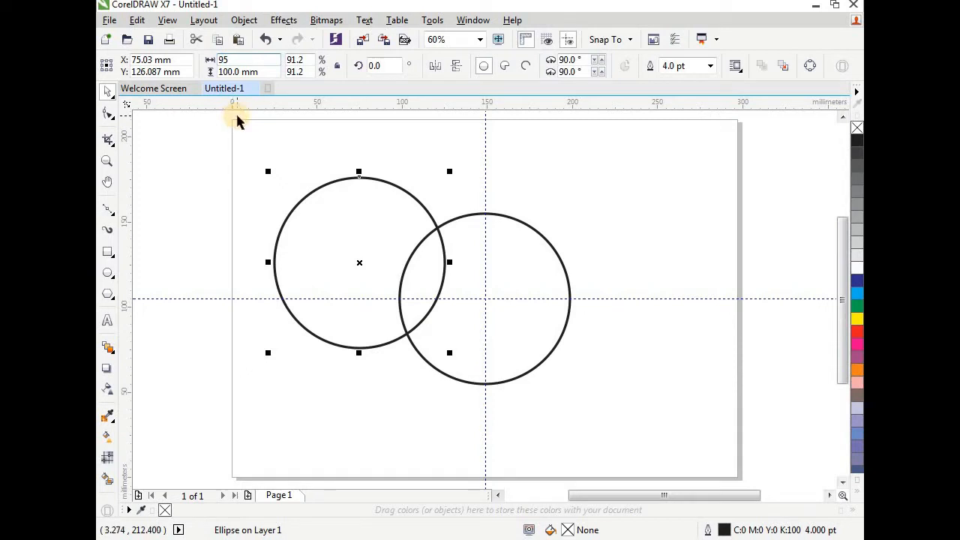
{"action": "type", "text": "95"}
{"action": "left_click", "coordinate": [251, 72]}
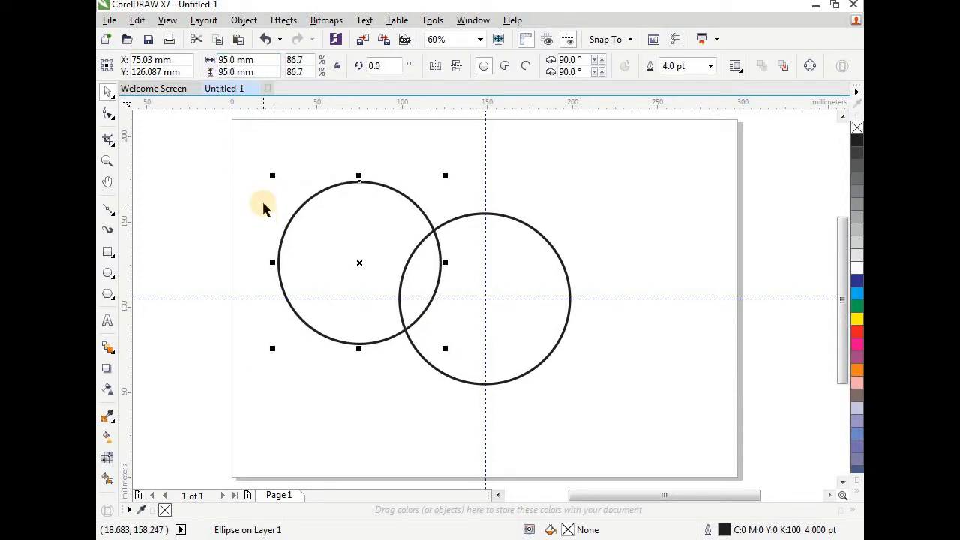
- Set the 95 mm circle's outline width to 1.5 pt and centre it inside the larger circle
{"action": "left_click", "coordinate": [710, 65]}
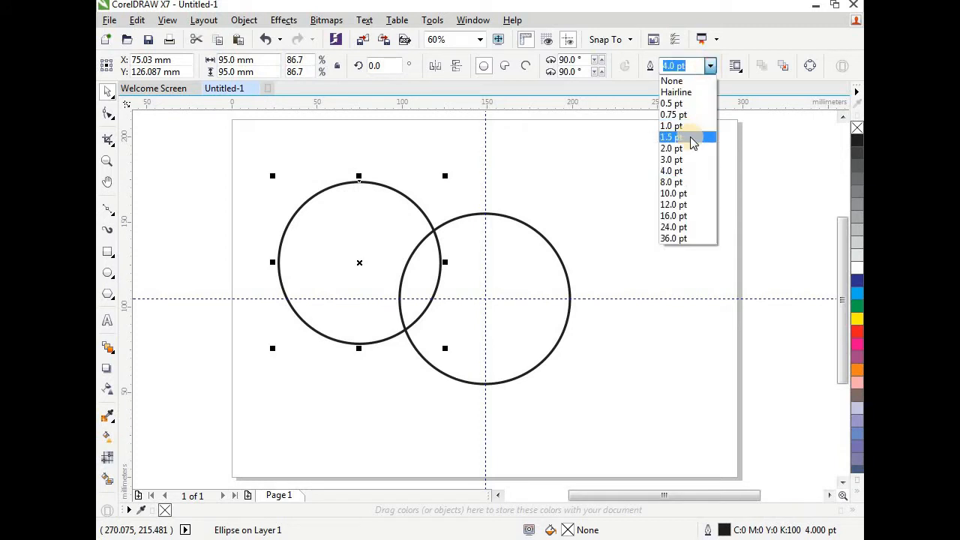
{"action": "left_click", "coordinate": [691, 137]}
{"action": "left_click_drag", "start_coordinate": [355, 268], "coordinate": [490, 298]}
{"action": "key", "text": "shift+F2"}
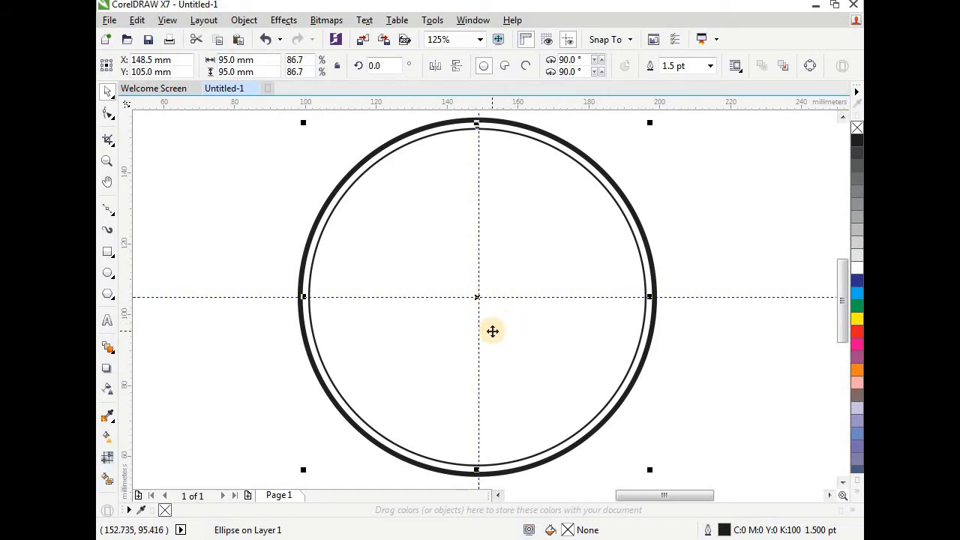
{"action": "left_click", "coordinate": [757, 182]}
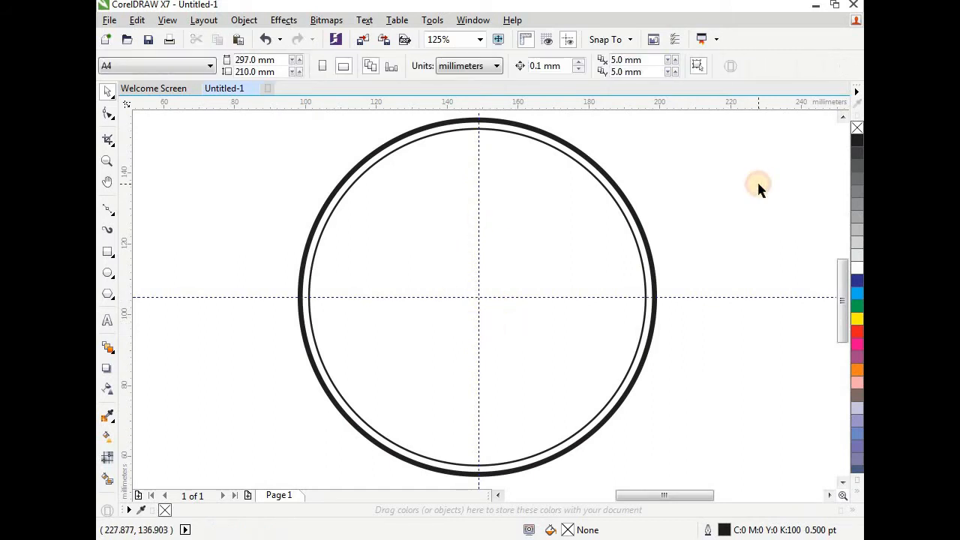
- Duplicate the 95 mm circle and move the copy off to the right
{"action": "left_click", "coordinate": [612, 233]}
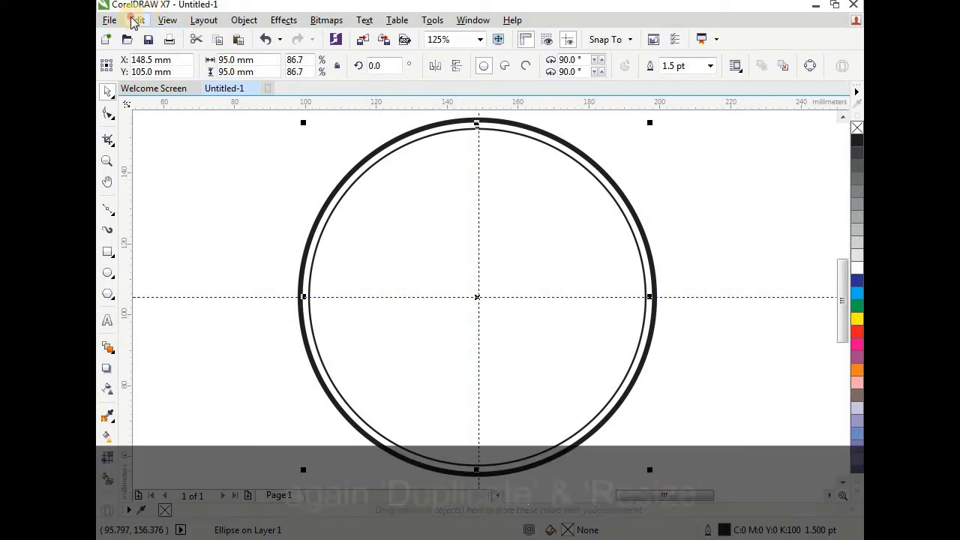
{"action": "left_click", "coordinate": [137, 19]}
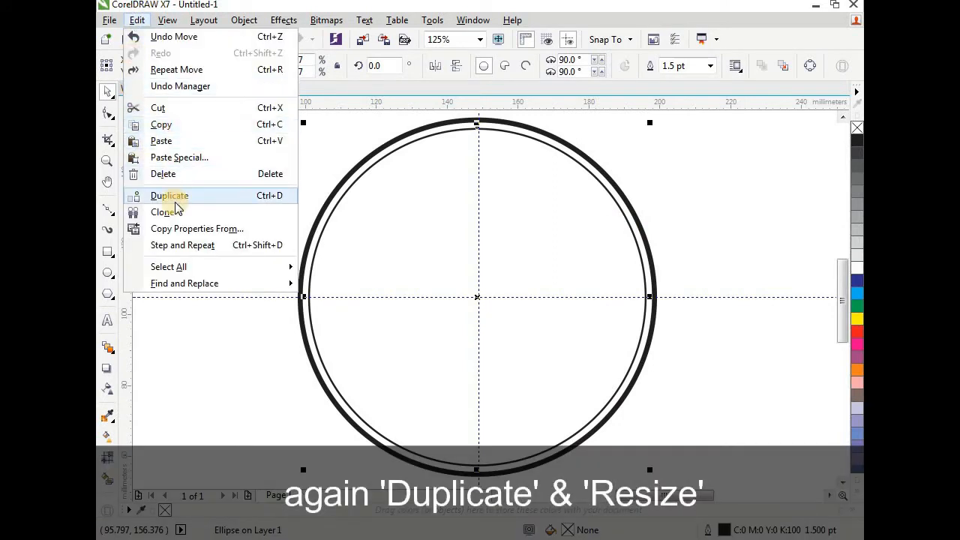
{"action": "left_click", "coordinate": [207, 196]}
{"action": "left_click_drag", "start_coordinate": [429, 253], "coordinate": [600, 289]}
- Set the new copy's width and height to 65 mm and centre it inside the other two circles
{"action": "left_click_drag", "start_coordinate": [259, 60], "coordinate": [218, 60]}
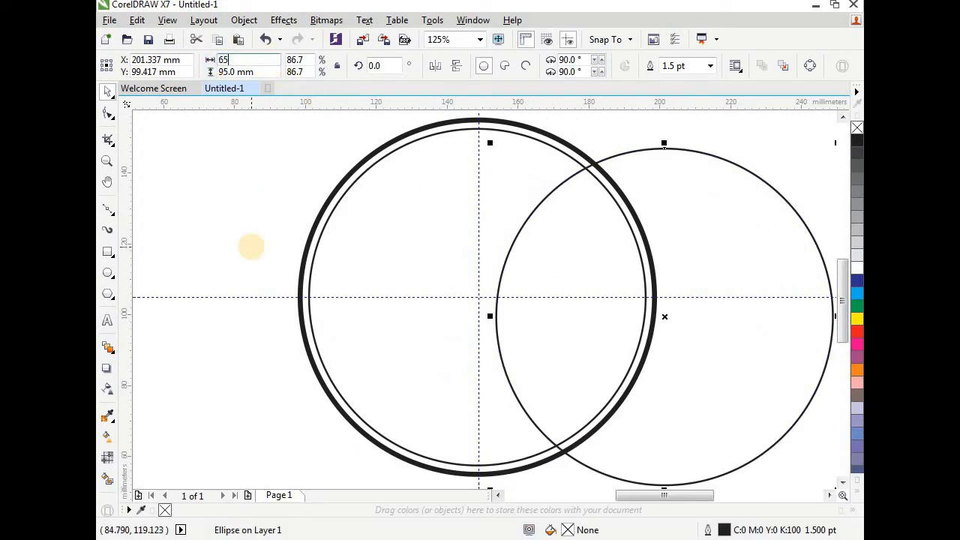
{"action": "type", "text": "65"}
{"action": "left_click_drag", "start_coordinate": [270, 72], "coordinate": [202, 72]}
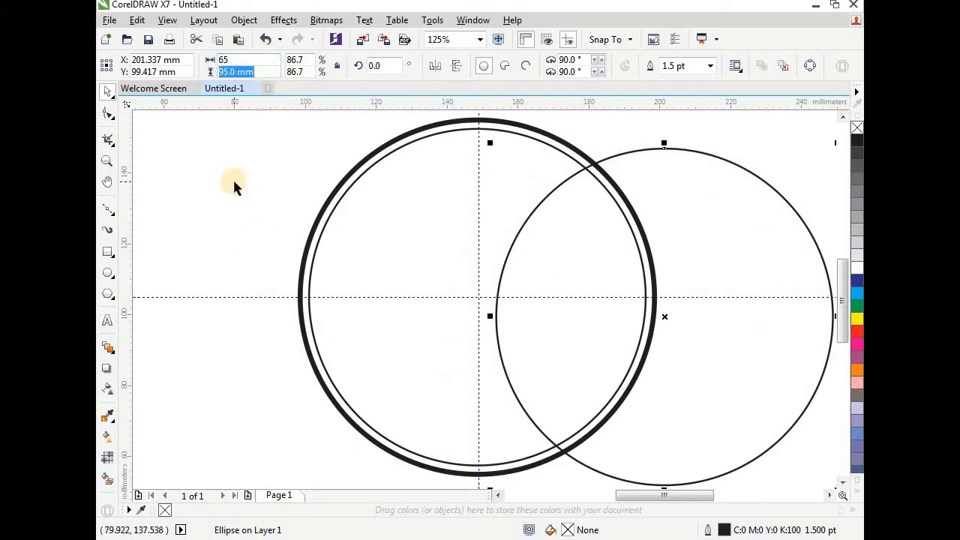
{"action": "type", "text": "65"}
{"action": "key", "text": "Return"}
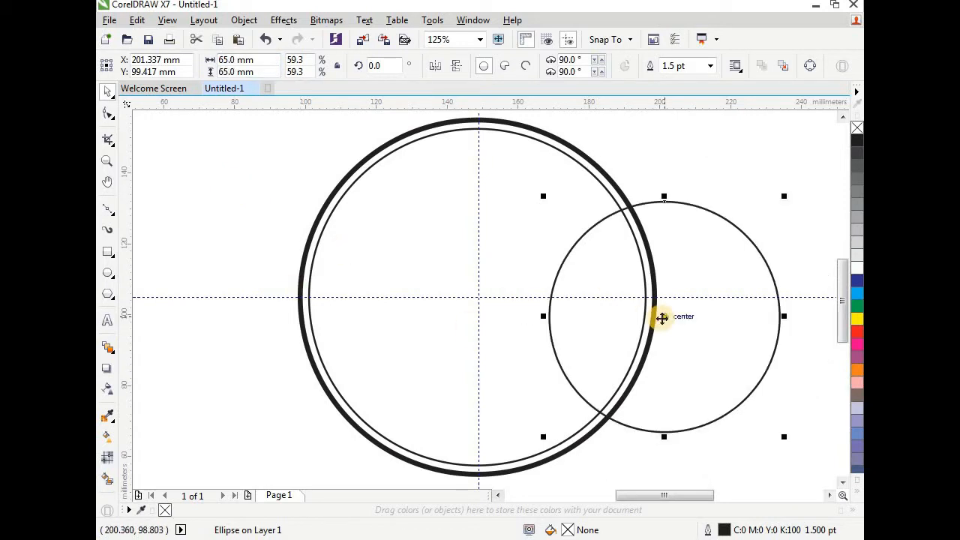
{"action": "left_click_drag", "start_coordinate": [663, 318], "coordinate": [473, 296]}
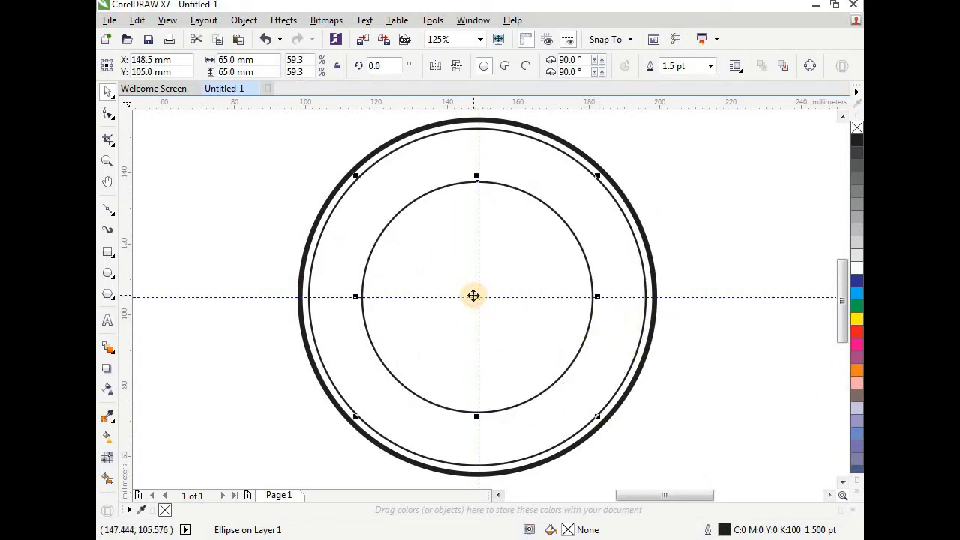
{"action": "left_click", "coordinate": [664, 161]}
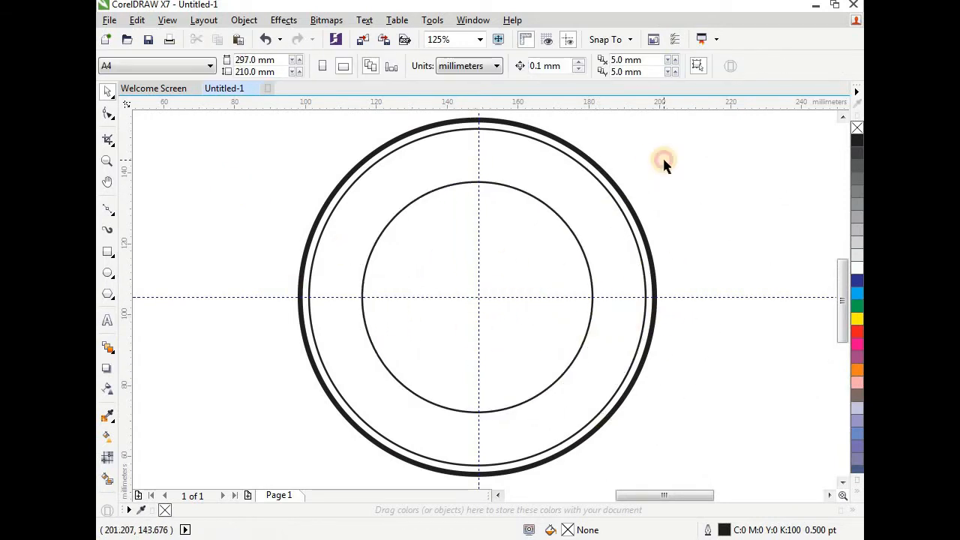
- Draw a rectangle about 38.5 by 14.6 mm and move it across the left side of the rings
{"action": "left_click", "coordinate": [107, 254]}
{"action": "left_click_drag", "start_coordinate": [169, 264], "coordinate": [306, 317]}
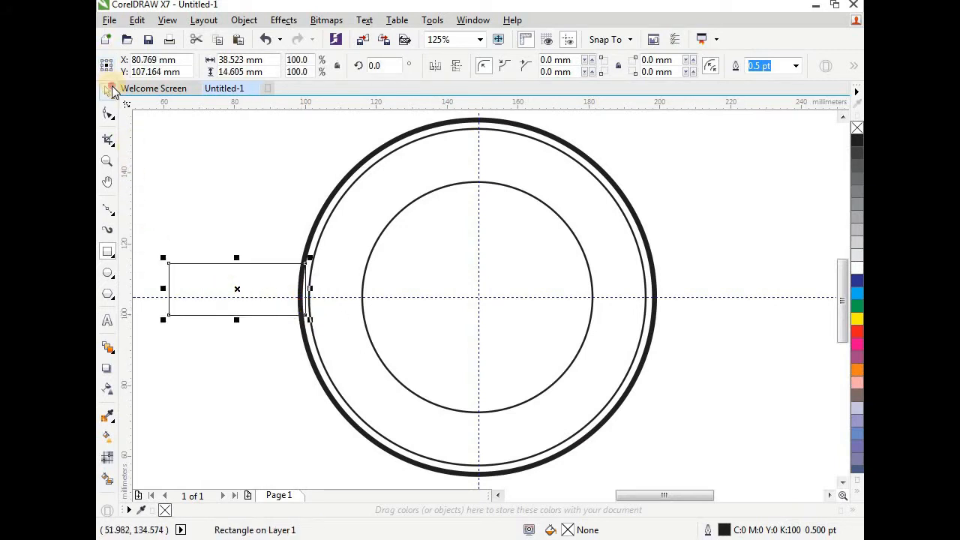
{"action": "left_click_drag", "start_coordinate": [237, 289], "coordinate": [317, 301]}
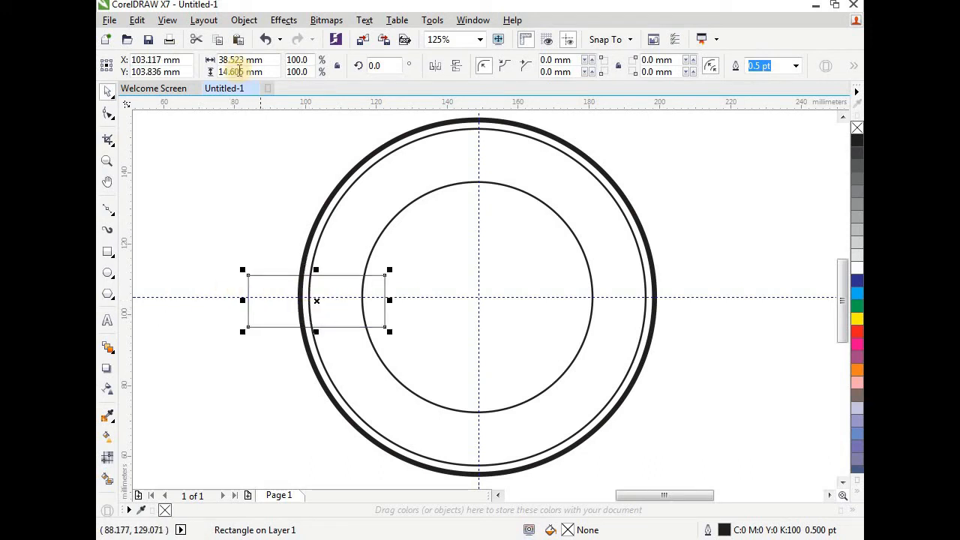
- Set the rectangle to 40 mm wide and 15 mm high and move it closer to the horizontal guideline
{"action": "left_click_drag", "start_coordinate": [264, 60], "coordinate": [200, 63]}
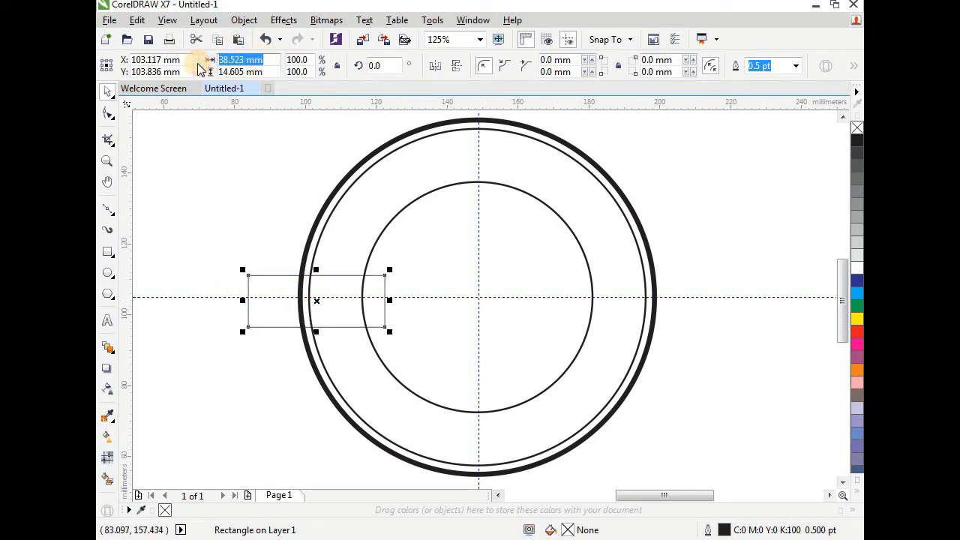
{"action": "type", "text": "40"}
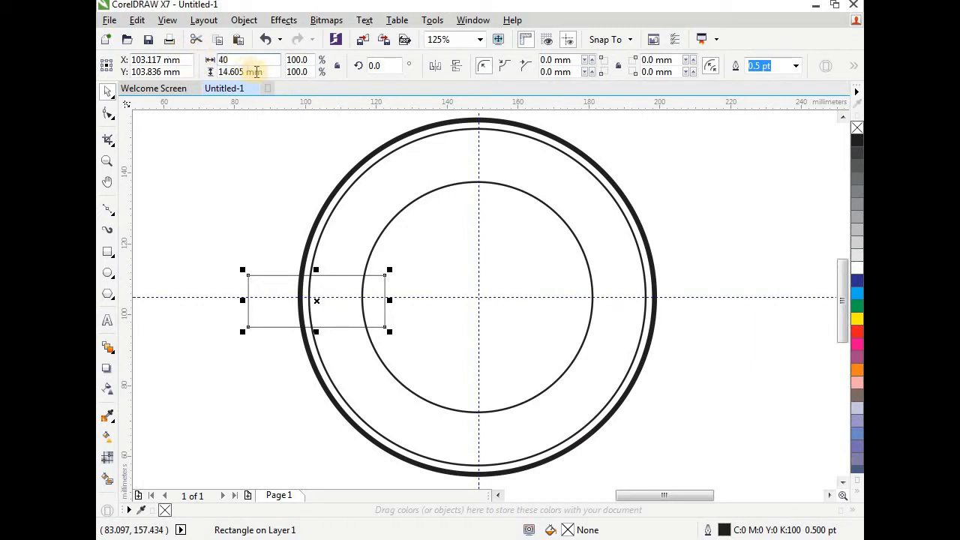
{"action": "left_click_drag", "start_coordinate": [256, 72], "coordinate": [208, 71]}
{"action": "type", "text": "1"}
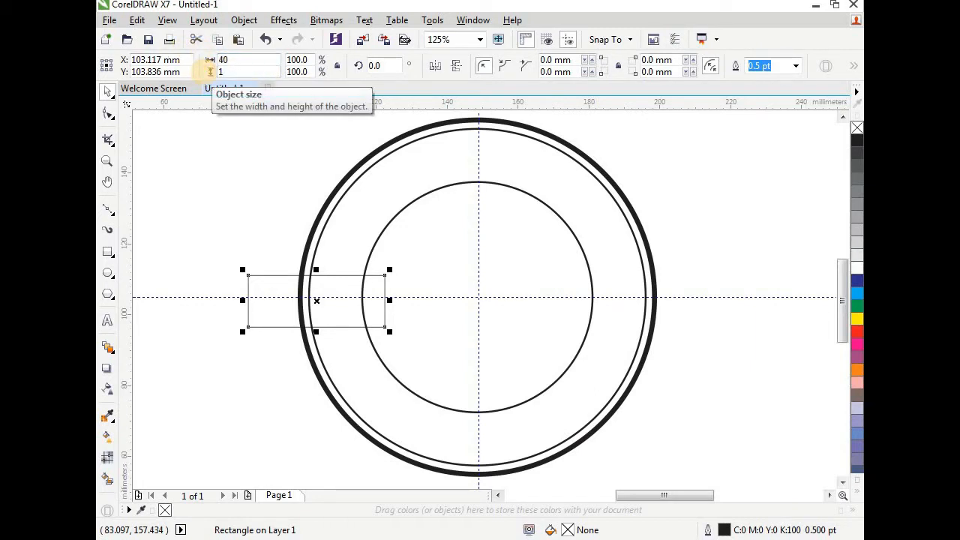
{"action": "type", "text": "5"}
{"action": "key", "text": "Return"}
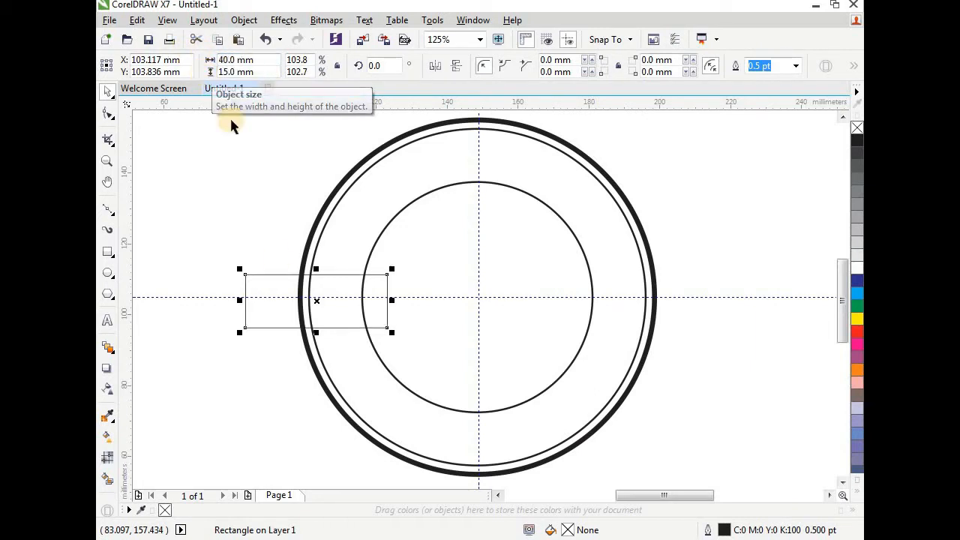
{"action": "left_click_drag", "start_coordinate": [316, 300], "coordinate": [333, 298]}
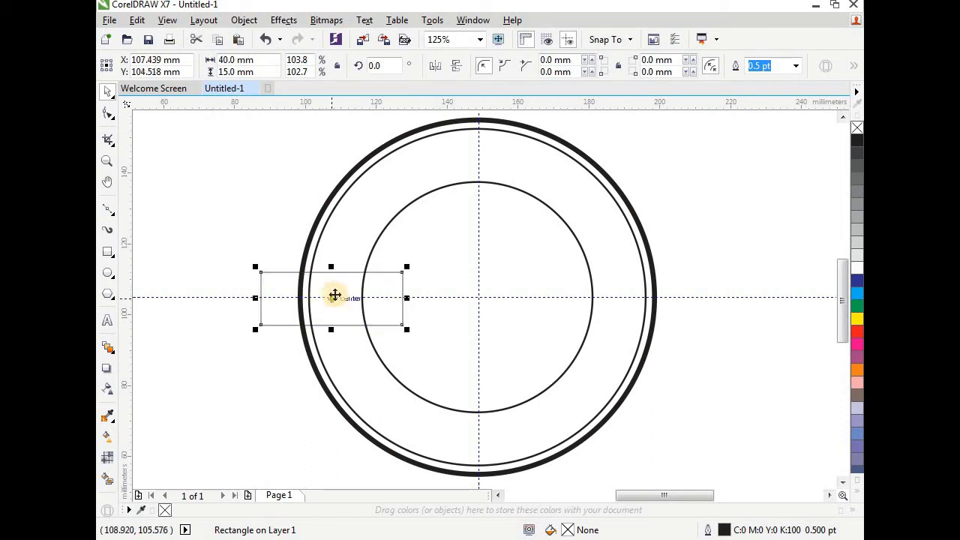
- Convert the rectangle to curves
{"action": "left_click", "coordinate": [278, 255]}
{"action": "left_click", "coordinate": [276, 268]}
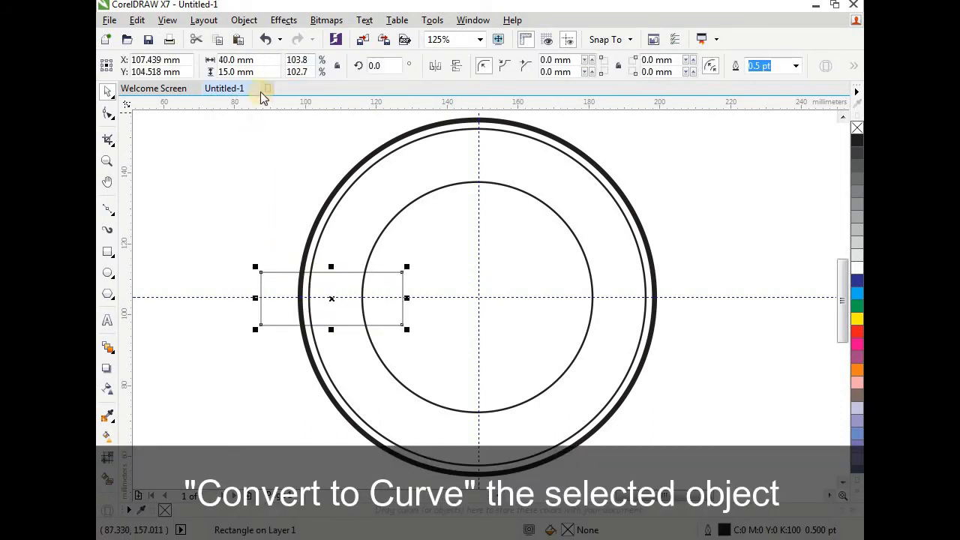
{"action": "left_click", "coordinate": [246, 21]}
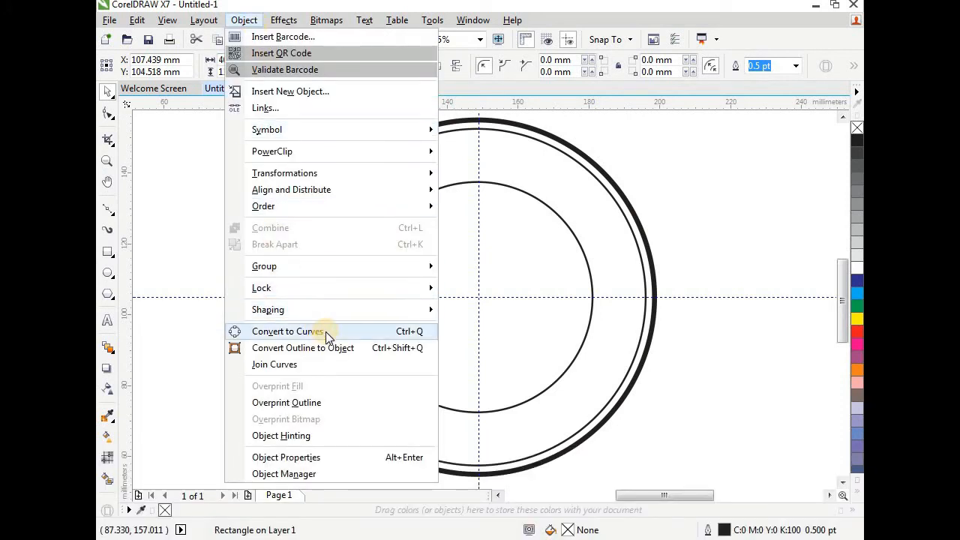
{"action": "left_click", "coordinate": [352, 333]}
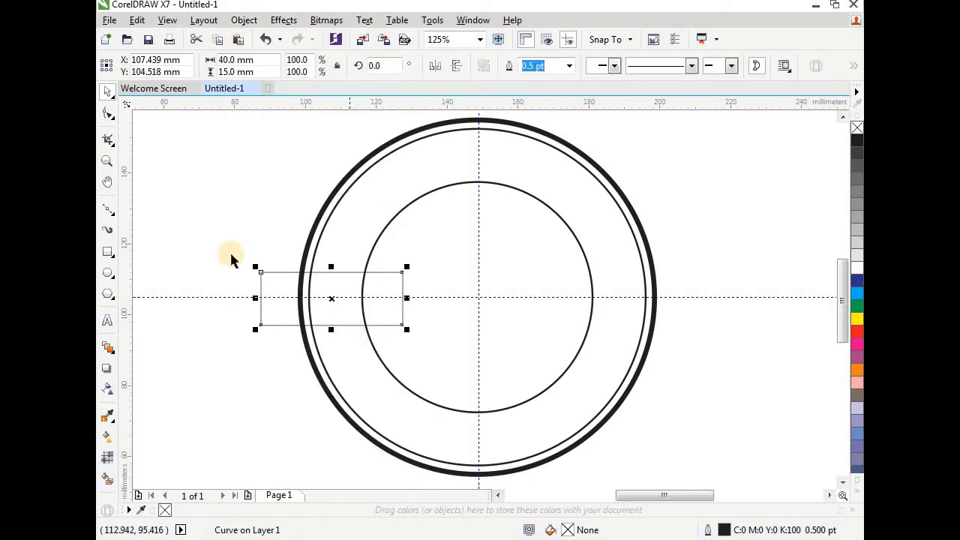
{"action": "left_click", "coordinate": [205, 238]}
- Add midpoint nodes to all four sides of the rectangle's curve
{"action": "left_click", "coordinate": [107, 112]}
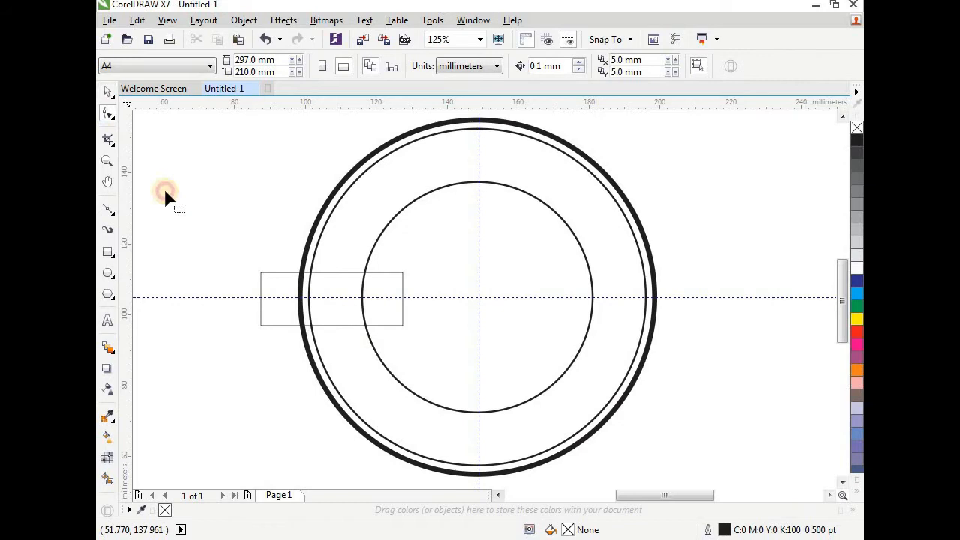
{"action": "left_click", "coordinate": [268, 273]}
{"action": "left_click_drag", "start_coordinate": [228, 245], "coordinate": [282, 361]}
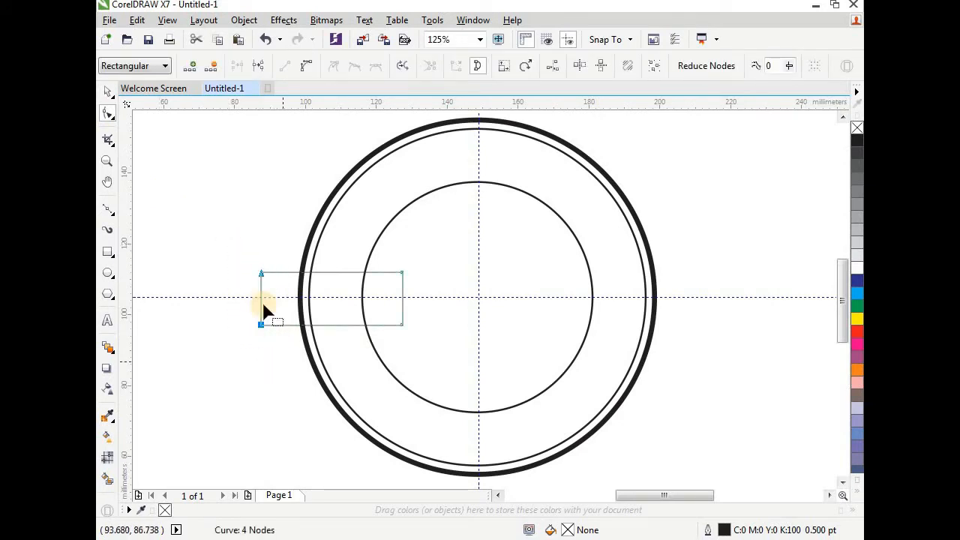
{"action": "left_click", "coordinate": [192, 68]}
{"action": "left_click_drag", "start_coordinate": [414, 262], "coordinate": [396, 352]}
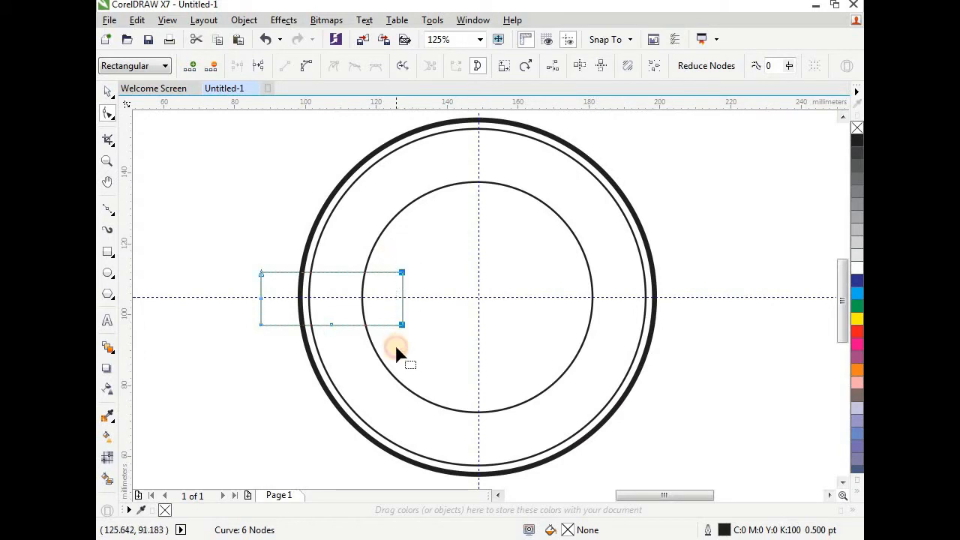
{"action": "left_click", "coordinate": [195, 67]}
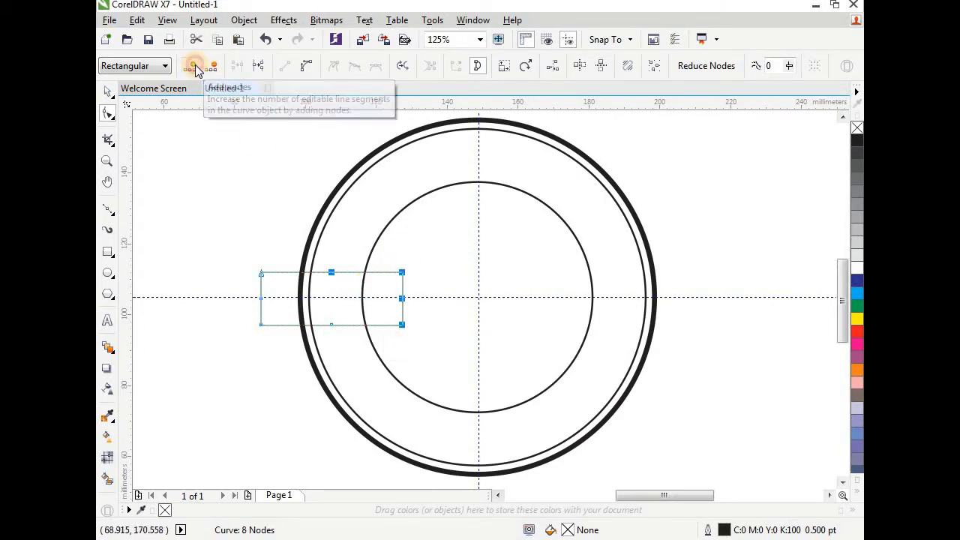
- Shift the midpoint nodes of both short ends about 3.6 mm to the right, forming a notched end and a pointed end
{"action": "left_click_drag", "start_coordinate": [231, 287], "coordinate": [418, 312]}
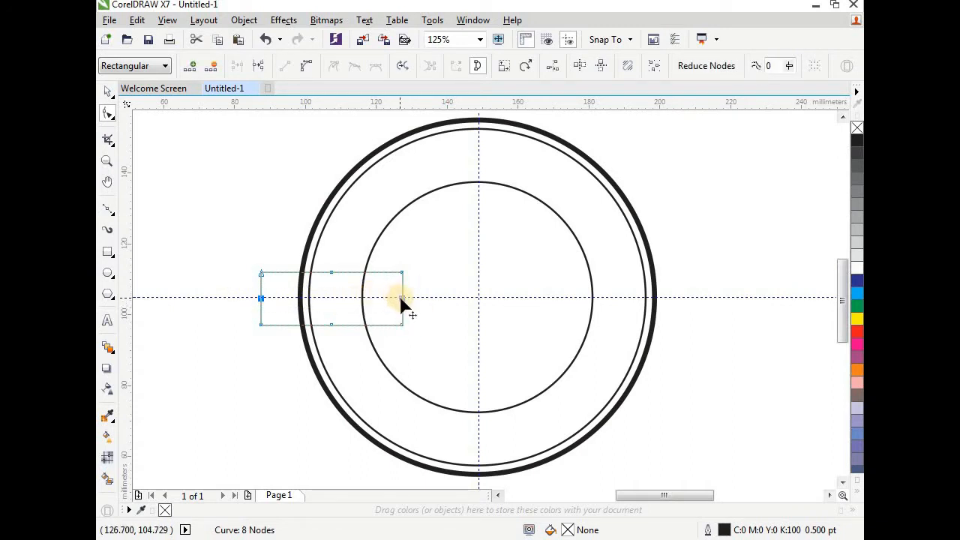
{"action": "left_click_drag", "start_coordinate": [403, 300], "coordinate": [414, 303]}
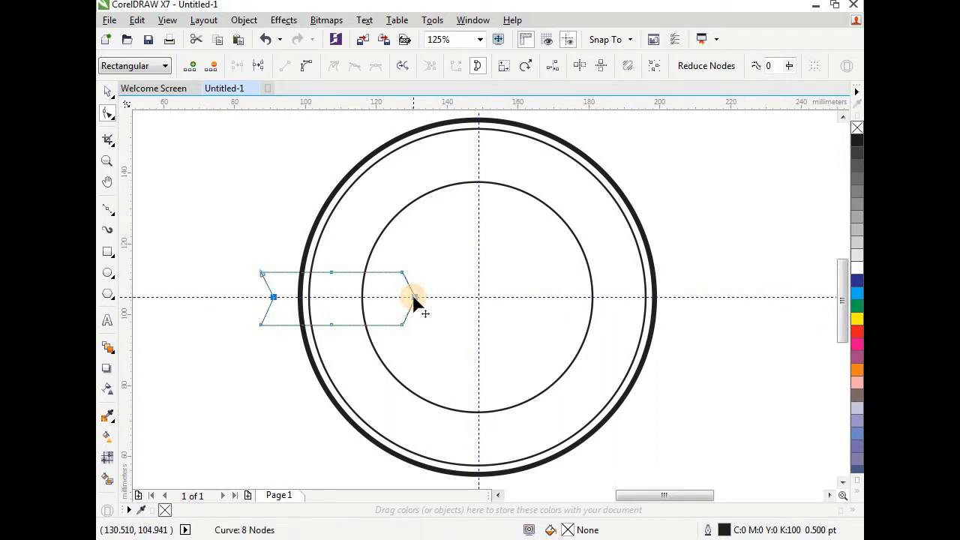
{"action": "left_click", "coordinate": [266, 230]}
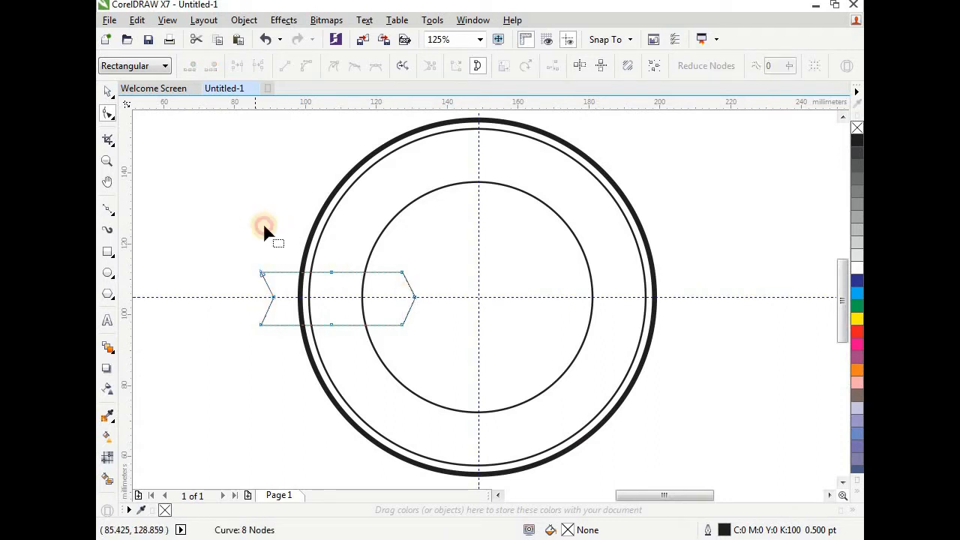
- Duplicate the ribbon shape and move the copy across to the right half of the inner circle
{"action": "left_click", "coordinate": [107, 91]}
{"action": "left_click", "coordinate": [208, 208]}
{"action": "left_click", "coordinate": [285, 273]}
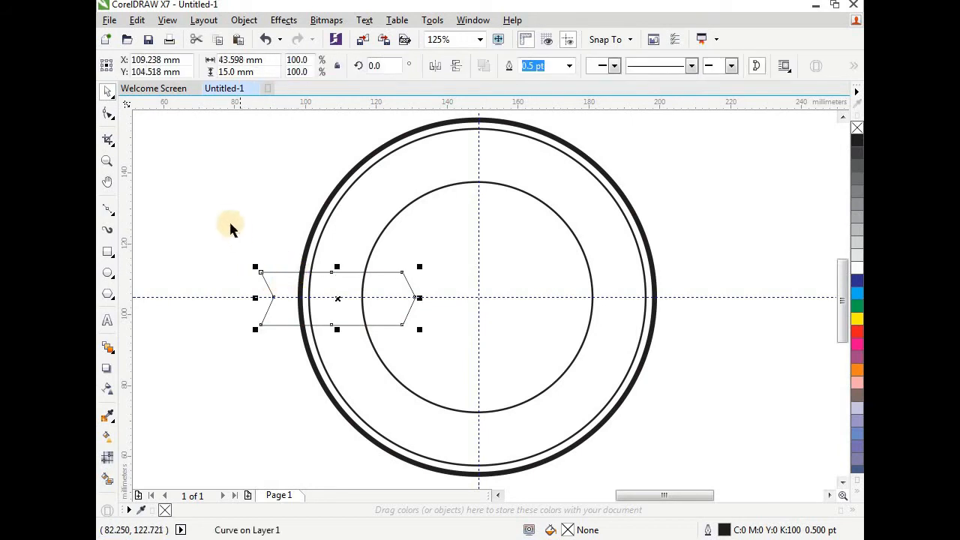
{"action": "left_click", "coordinate": [268, 279]}
{"action": "left_click", "coordinate": [272, 279]}
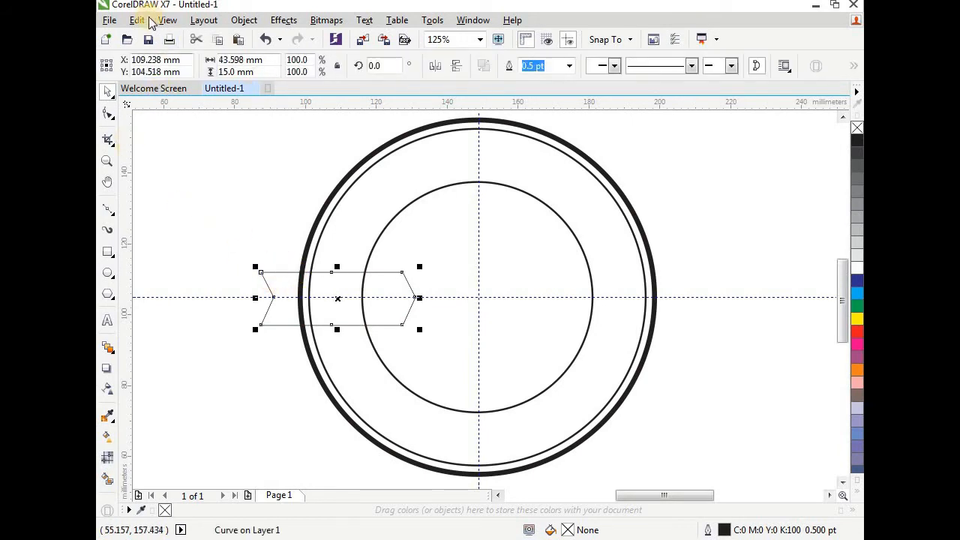
{"action": "left_click", "coordinate": [137, 21]}
{"action": "left_click", "coordinate": [178, 197]}
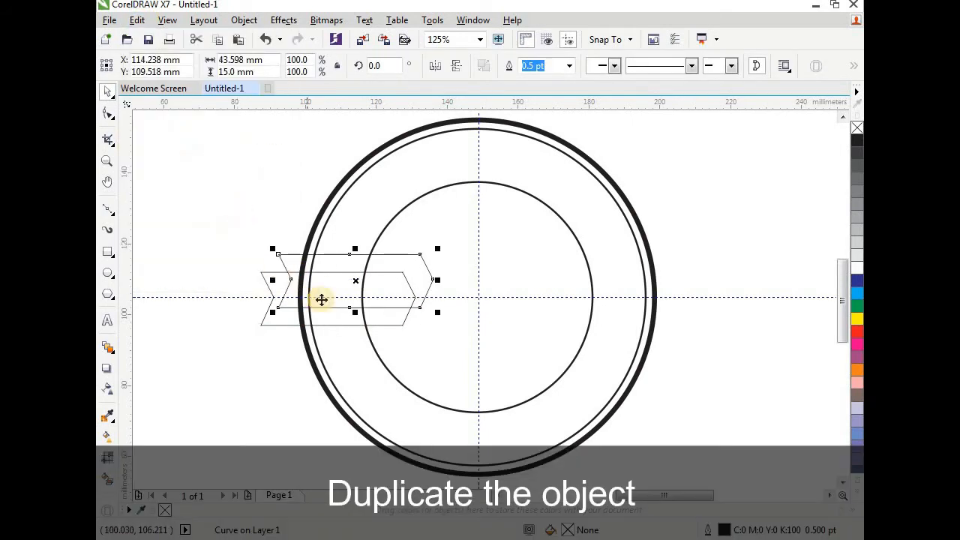
{"action": "left_click_drag", "start_coordinate": [356, 281], "coordinate": [533, 276]}
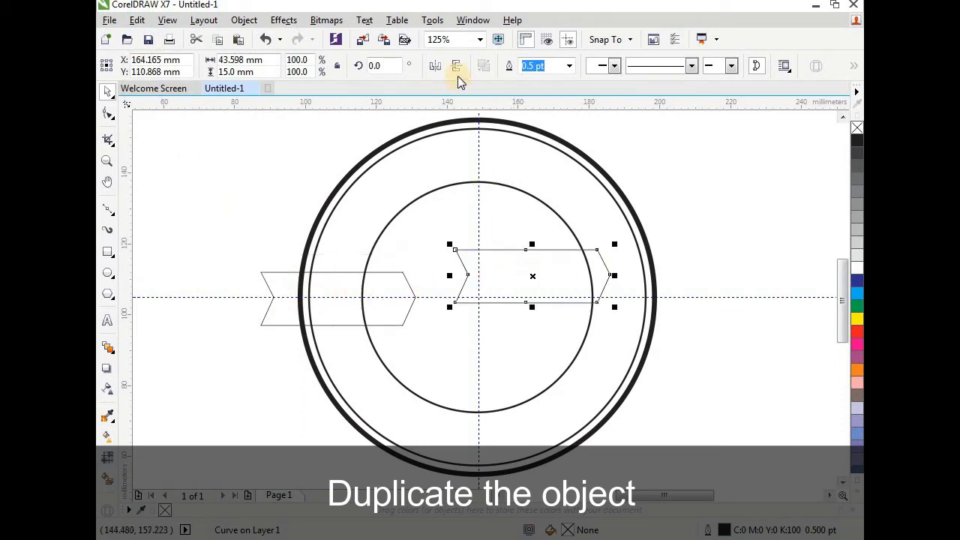
- Mirror the ribbon copy horizontally and place it across the right side of the rings, on the horizontal guideline
{"action": "left_click", "coordinate": [433, 66]}
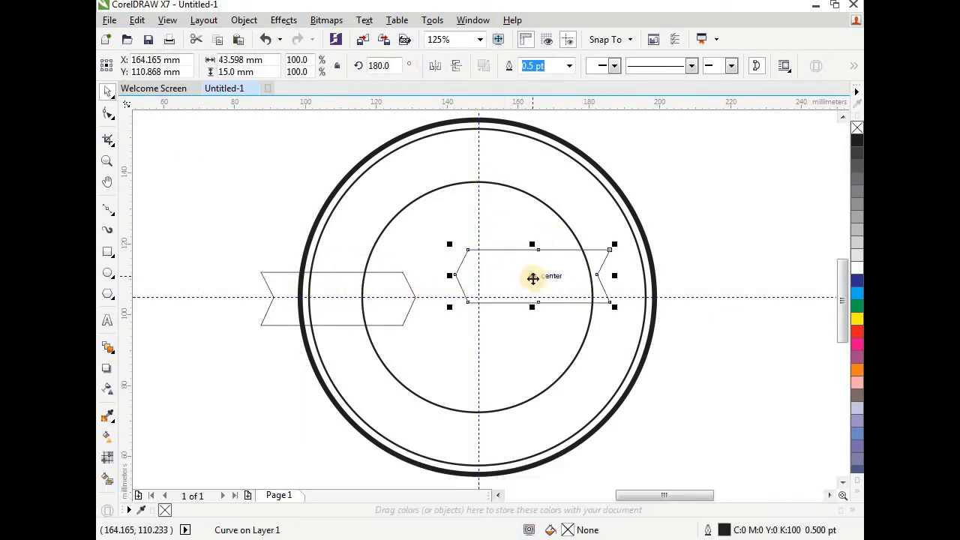
{"action": "left_click_drag", "start_coordinate": [533, 277], "coordinate": [618, 298]}
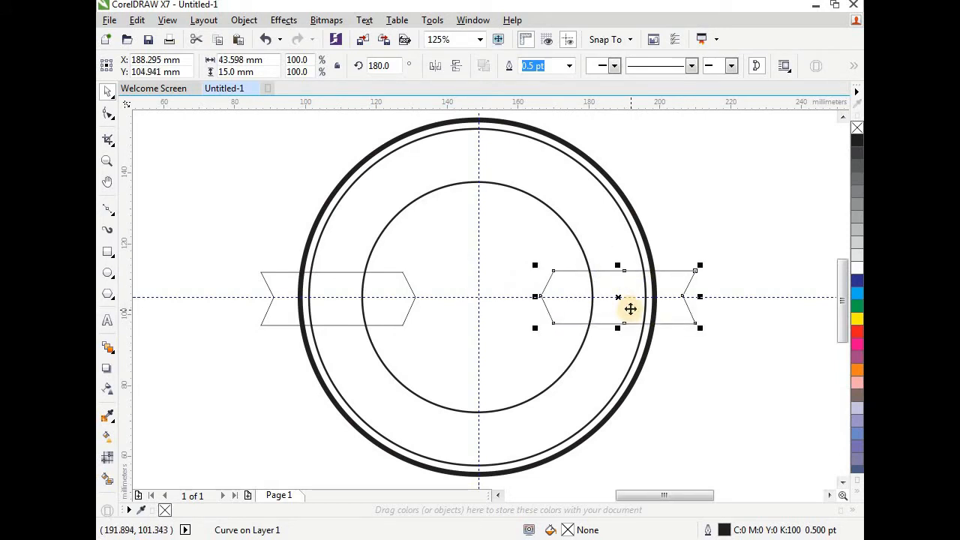
{"action": "left_click", "coordinate": [684, 250]}
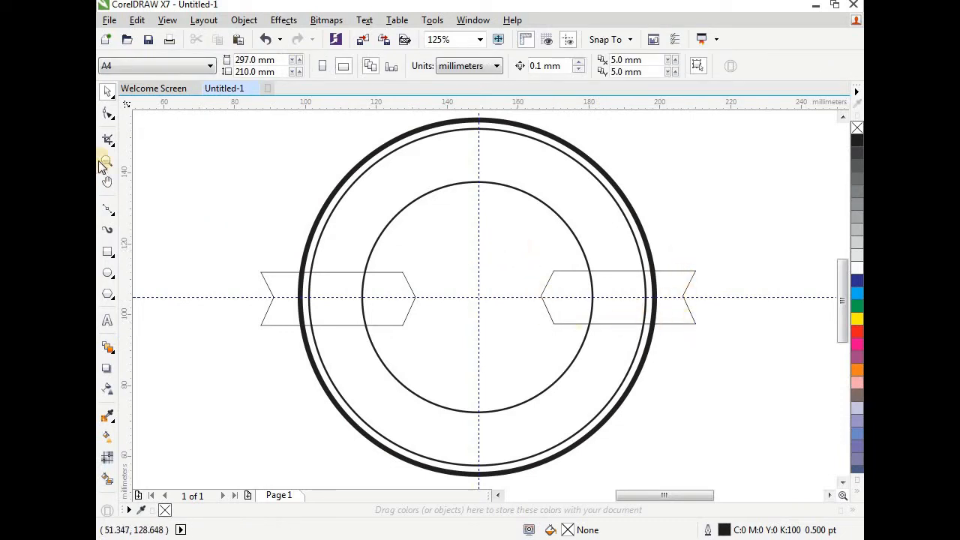
- Add the letter "S" as artistic text outside the rings and set its font to Franklin Gothic Heavy
{"action": "left_click", "coordinate": [109, 322]}
{"action": "left_click", "coordinate": [186, 202]}
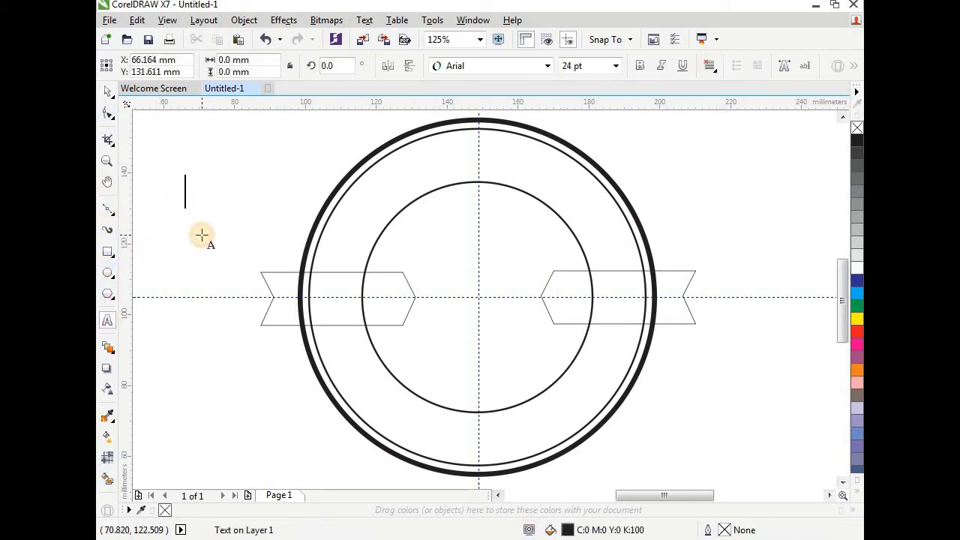
{"action": "type", "text": "S"}
{"action": "key", "text": "Escape"}
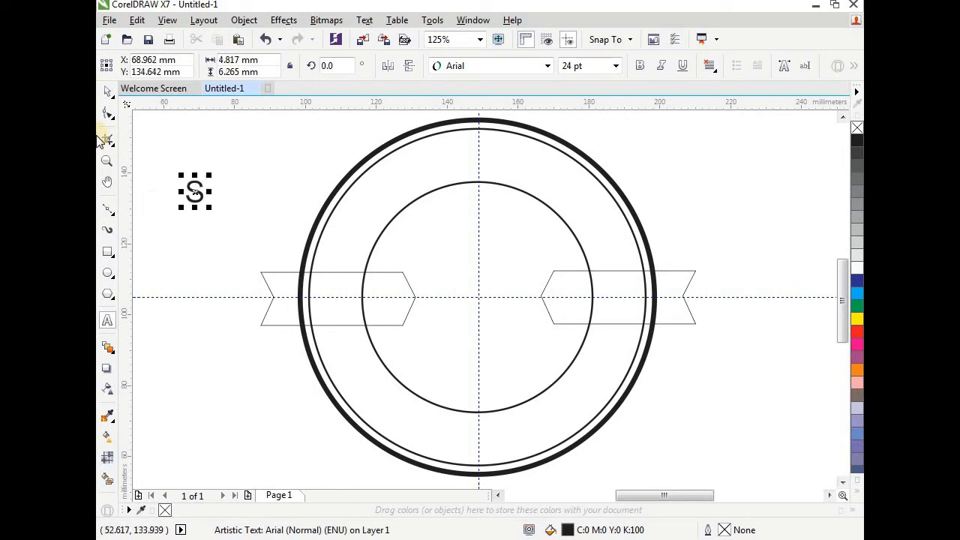
{"action": "left_click", "coordinate": [225, 167]}
{"action": "left_click", "coordinate": [193, 188]}
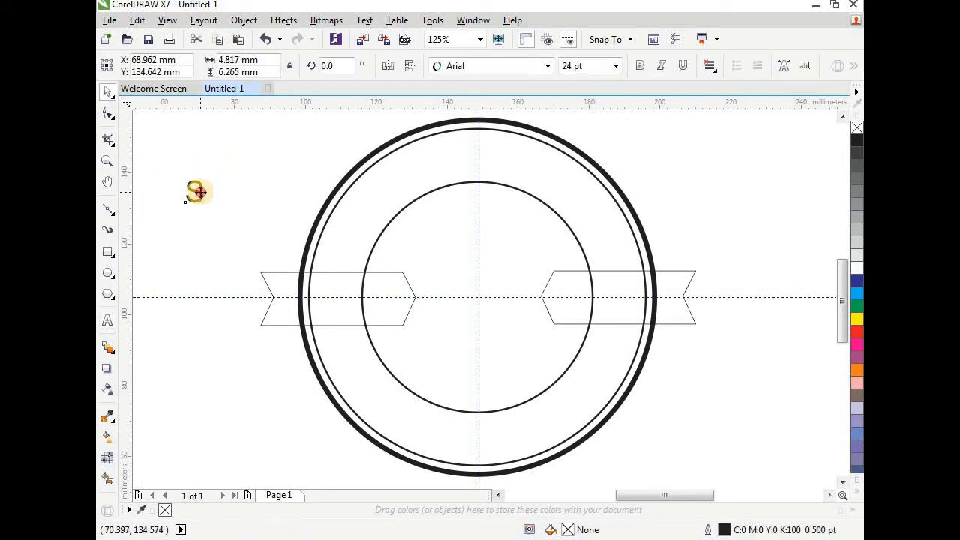
{"action": "left_click", "coordinate": [492, 68]}
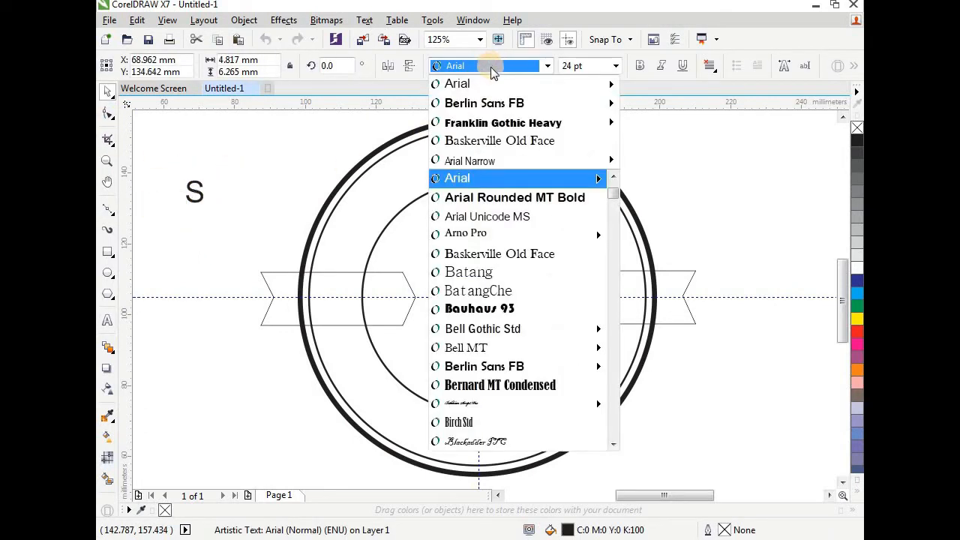
{"action": "left_click", "coordinate": [524, 128]}
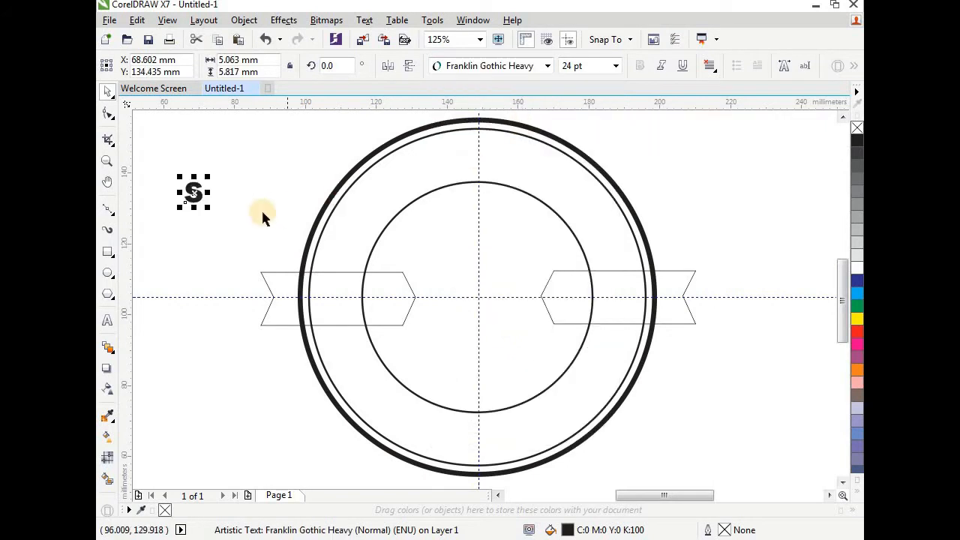
- Resize the letter S to about 21.9 mm wide and 39.5 mm high, centred inside the circles
{"action": "left_click_drag", "start_coordinate": [211, 207], "coordinate": [258, 317]}
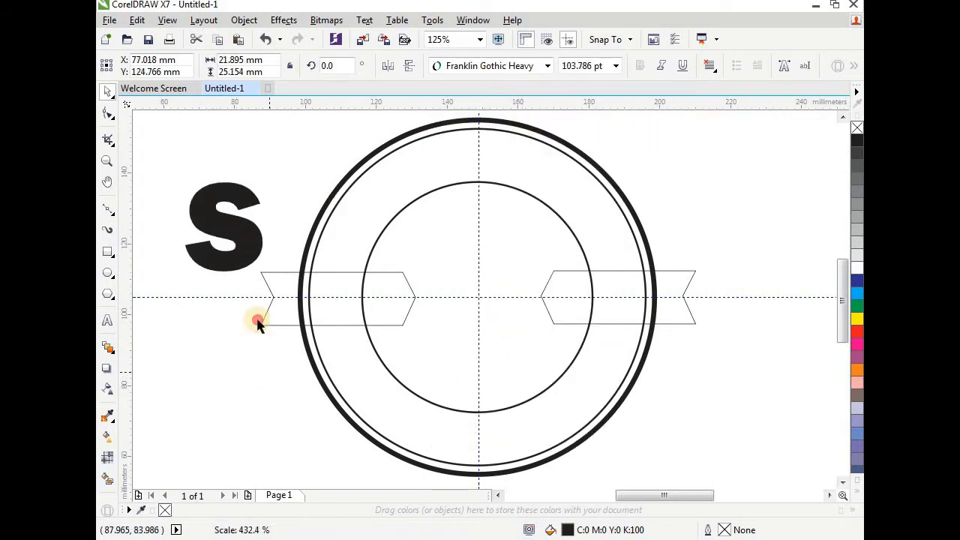
{"action": "left_click_drag", "start_coordinate": [227, 228], "coordinate": [485, 298]}
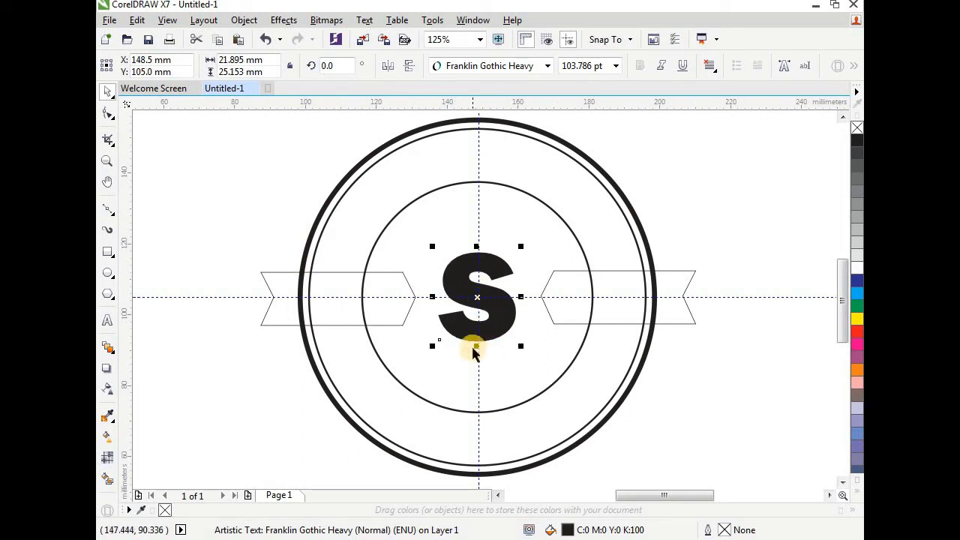
{"action": "left_click_drag", "start_coordinate": [477, 346], "coordinate": [483, 372]}
{"action": "key", "text": "ctrl+z"}
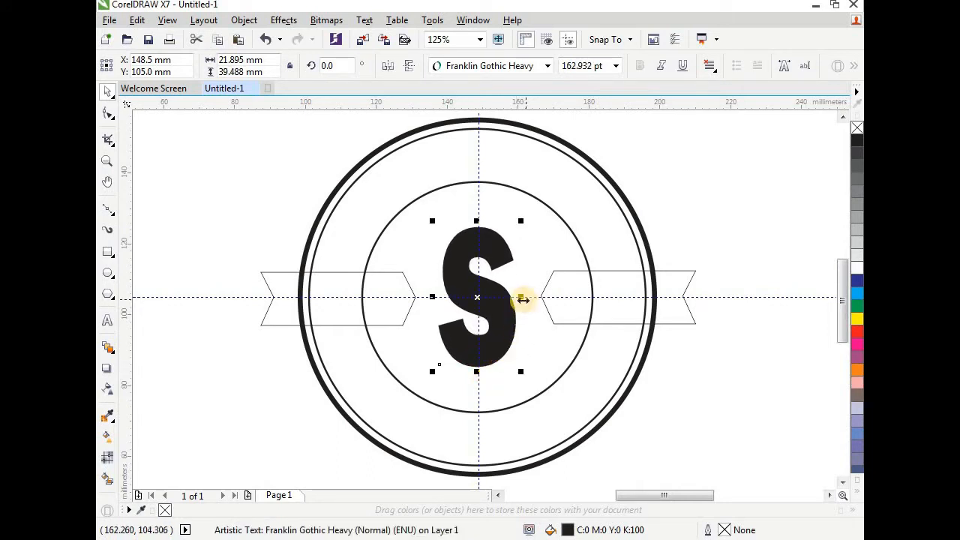
- Fill the letter S with the RGB colour 96, 193, 196
{"action": "double_click", "coordinate": [568, 530]}
{"action": "type", "text": "96"}
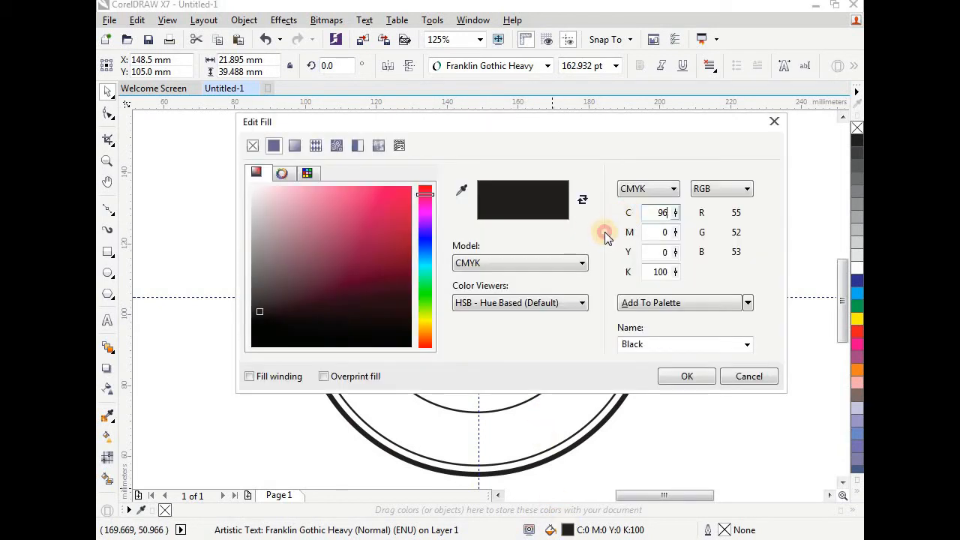
{"action": "left_click", "coordinate": [648, 189]}
{"action": "left_click", "coordinate": [648, 224]}
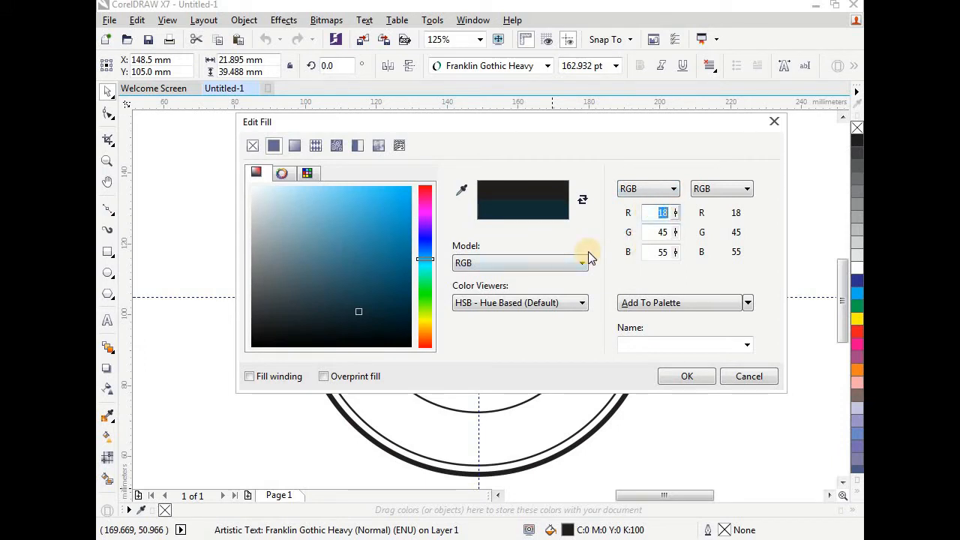
{"action": "type", "text": "96"}
{"action": "key", "text": "Tab"}
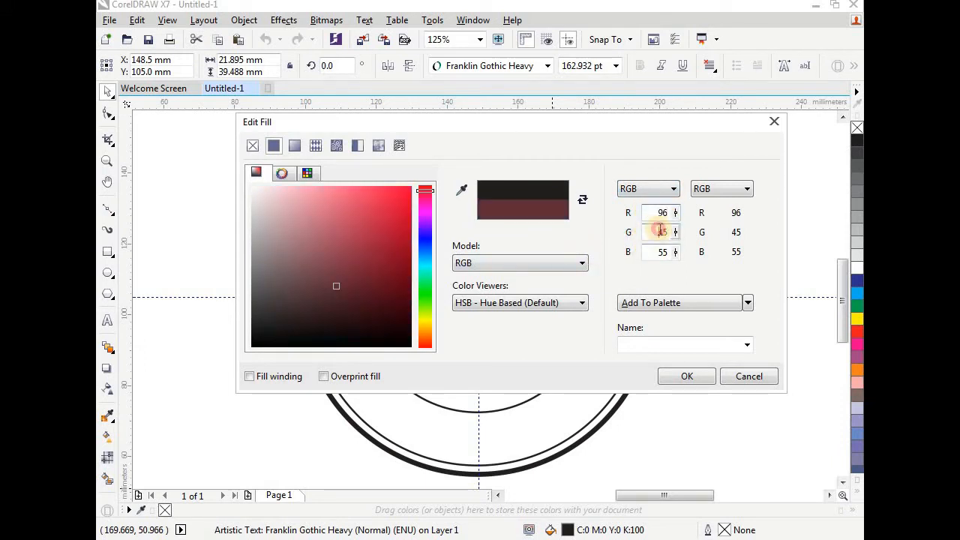
{"action": "type", "text": "193"}
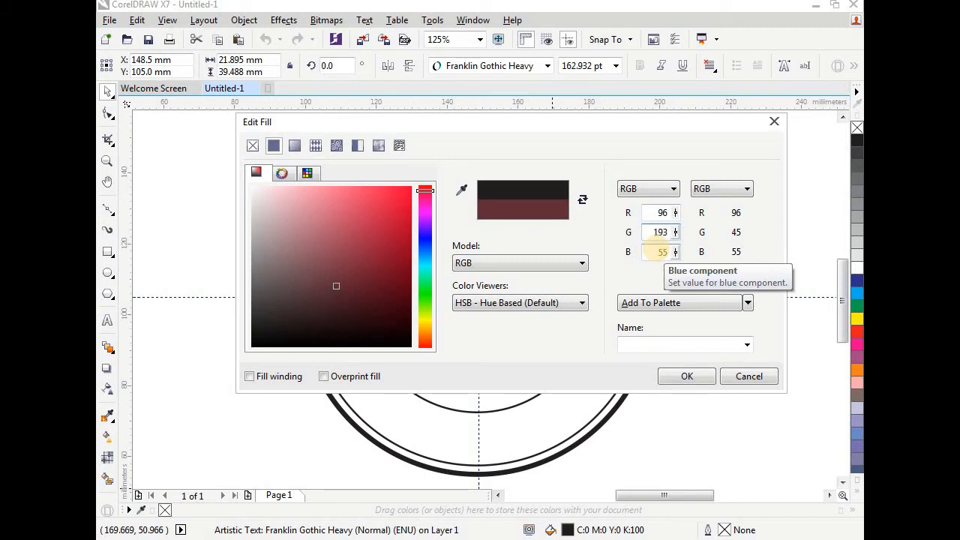
{"action": "left_click", "coordinate": [676, 254]}
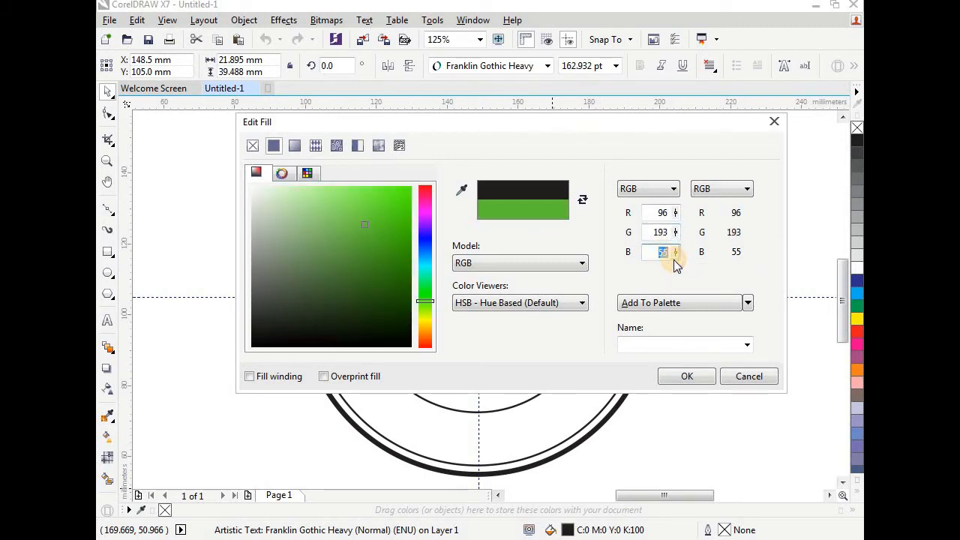
{"action": "type", "text": "1"}
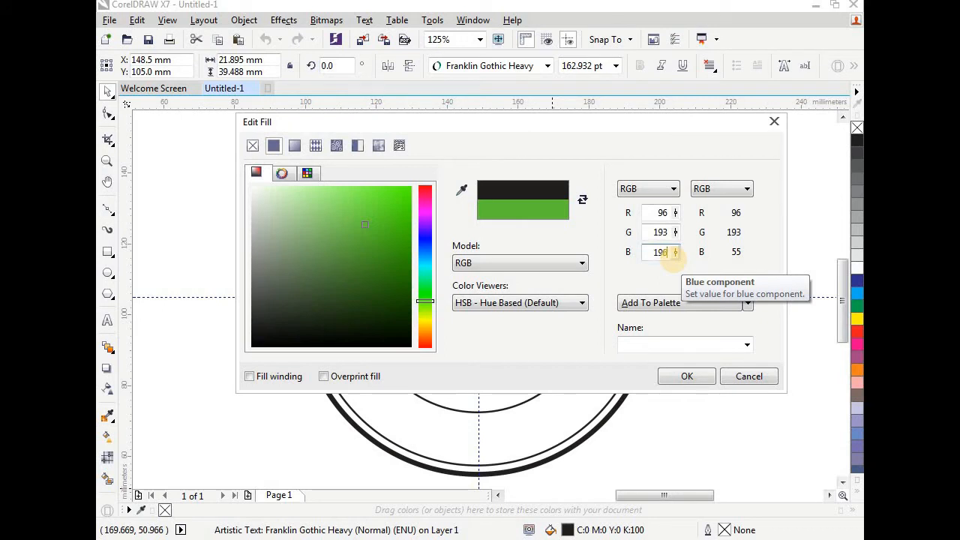
{"action": "type", "text": "96"}
{"action": "left_click", "coordinate": [688, 376]}
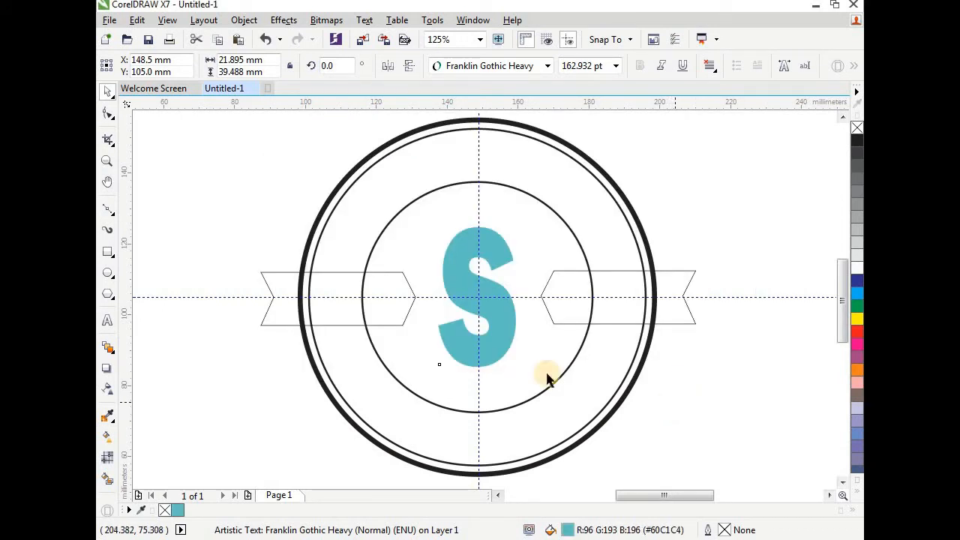
- Give the letter S a 4.0 pt black outline with rounded corners, placed behind the fill
{"action": "left_click", "coordinate": [505, 342]}
{"action": "left_click", "coordinate": [503, 342]}
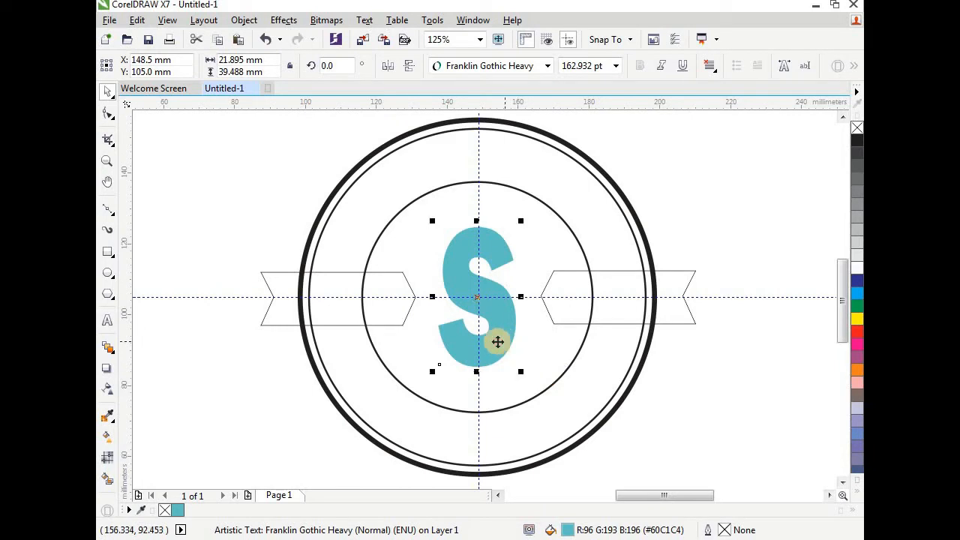
{"action": "double_click", "coordinate": [726, 531]}
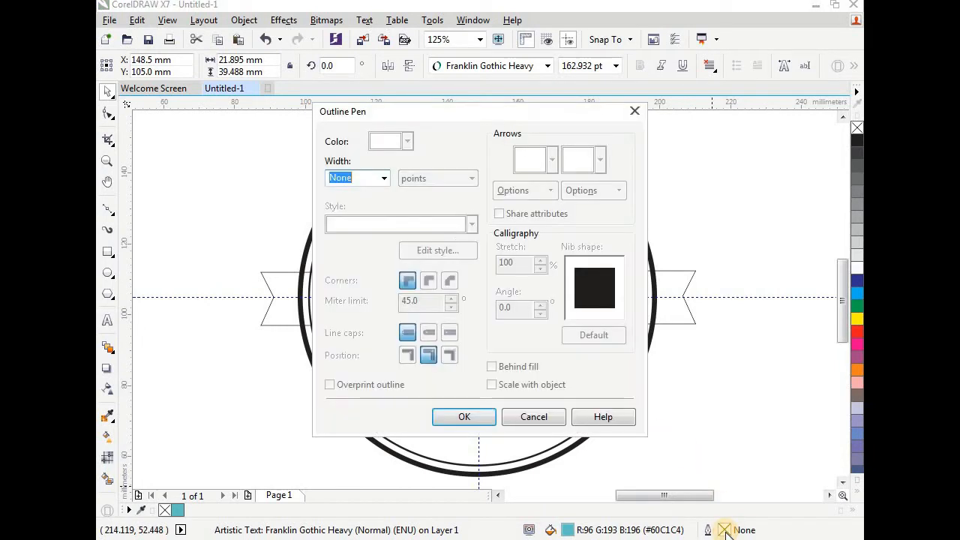
{"action": "left_click", "coordinate": [384, 178]}
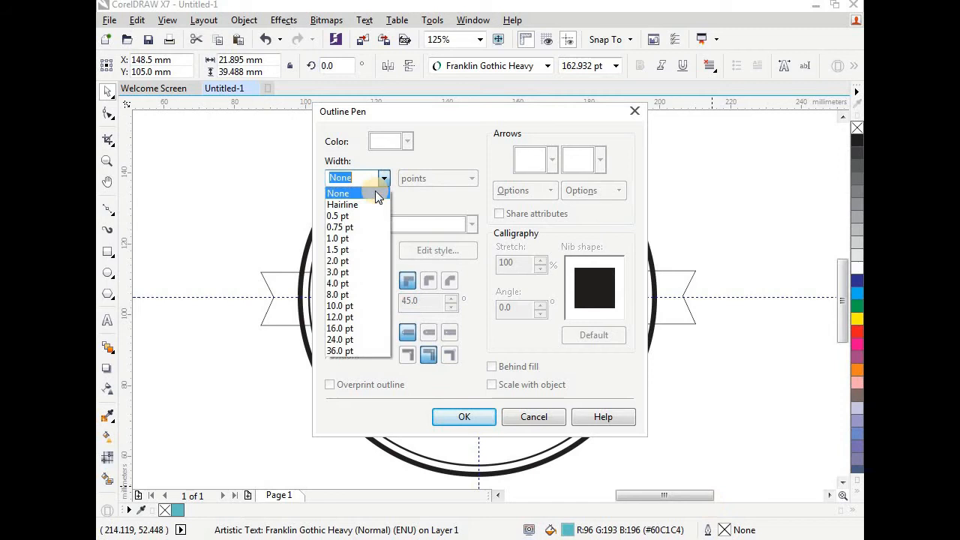
{"action": "left_click", "coordinate": [338, 282]}
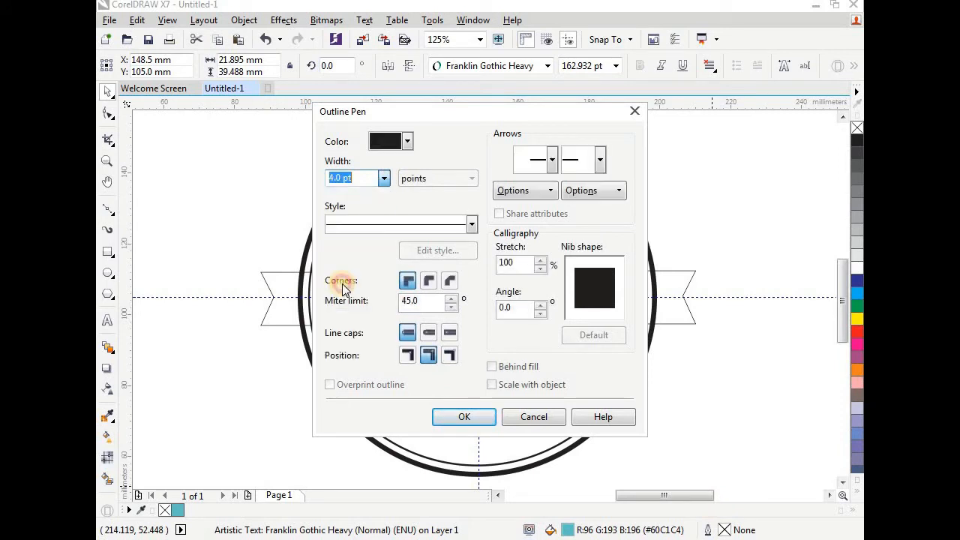
{"action": "left_click", "coordinate": [407, 143]}
{"action": "left_click", "coordinate": [408, 142]}
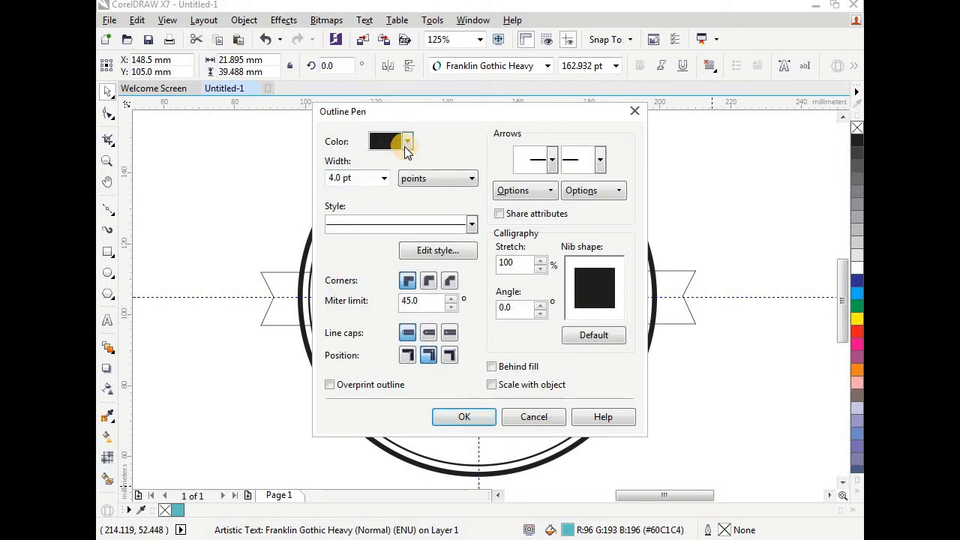
{"action": "left_click", "coordinate": [430, 280]}
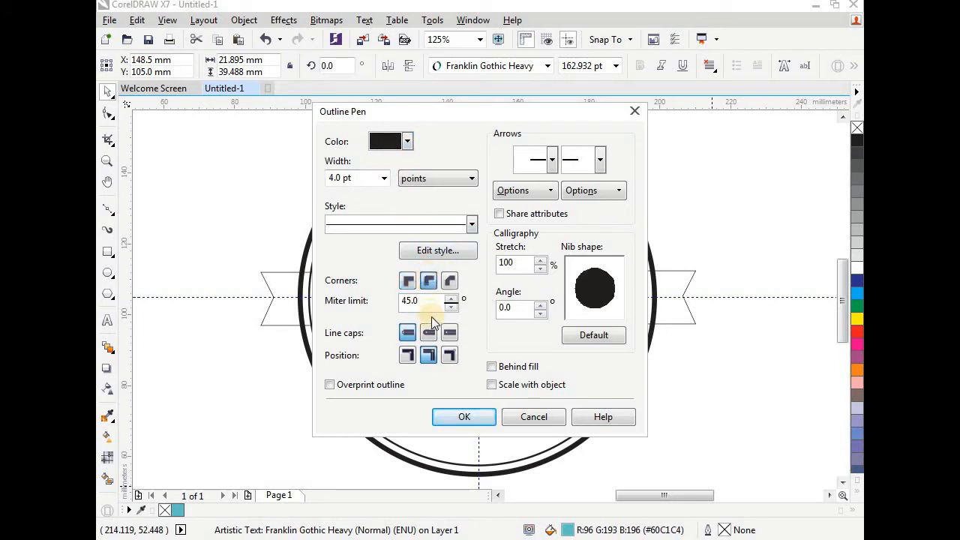
{"action": "left_click", "coordinate": [492, 367]}
{"action": "left_click", "coordinate": [468, 418]}
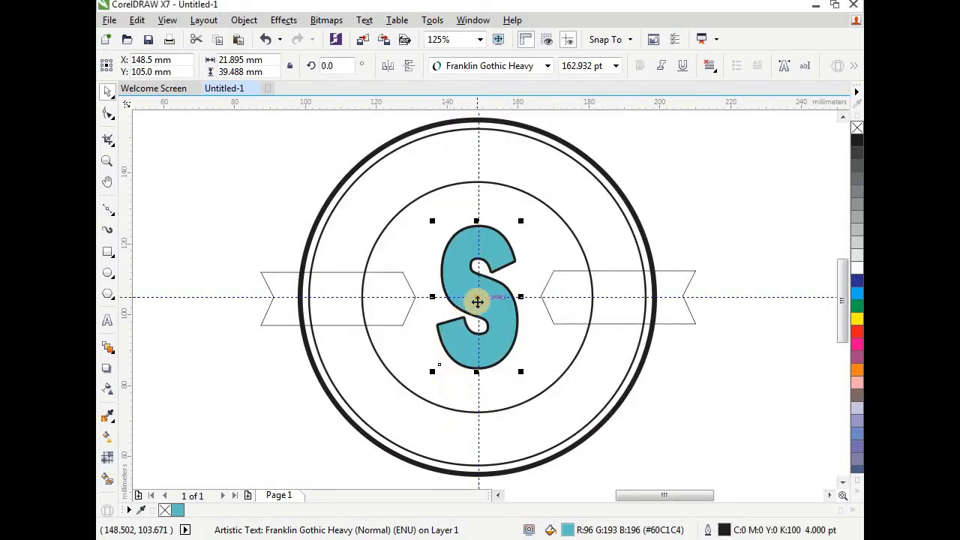
- Duplicate the outlined letter S and move the copy to the lower left so it partly overlaps the original
{"action": "left_click", "coordinate": [138, 20]}
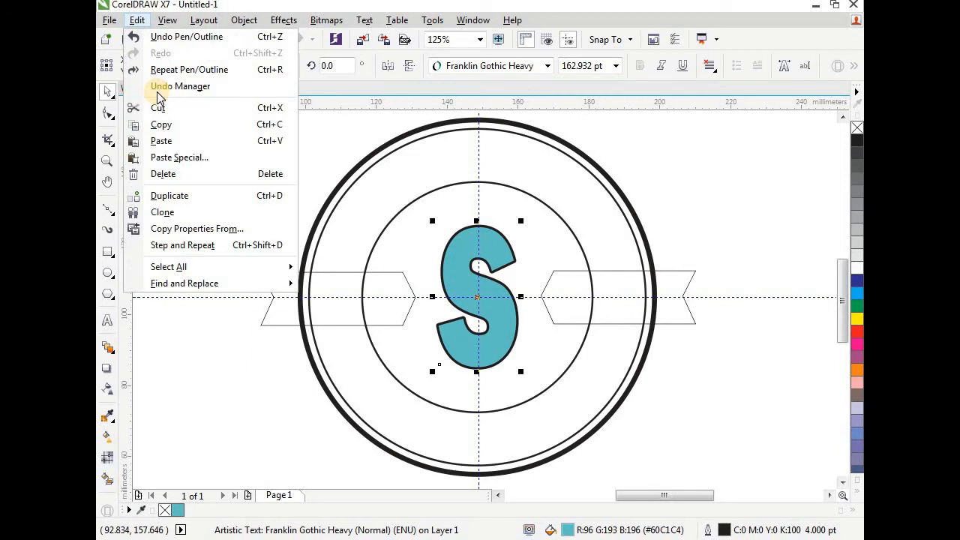
{"action": "left_click", "coordinate": [176, 197]}
{"action": "left_click_drag", "start_coordinate": [498, 277], "coordinate": [441, 304]}
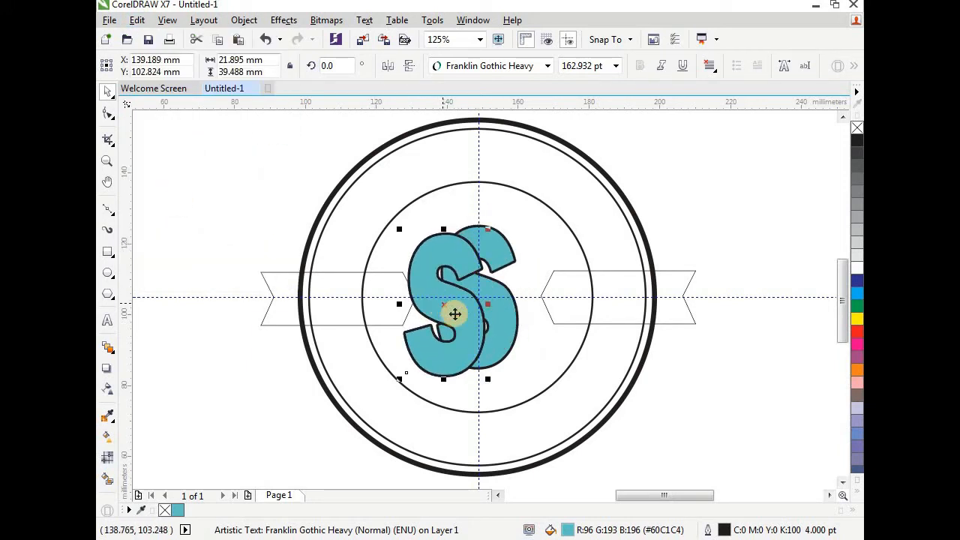
- Remove the outline from the S copy and shift it closer, slightly down and left of the original
{"action": "double_click", "coordinate": [720, 530]}
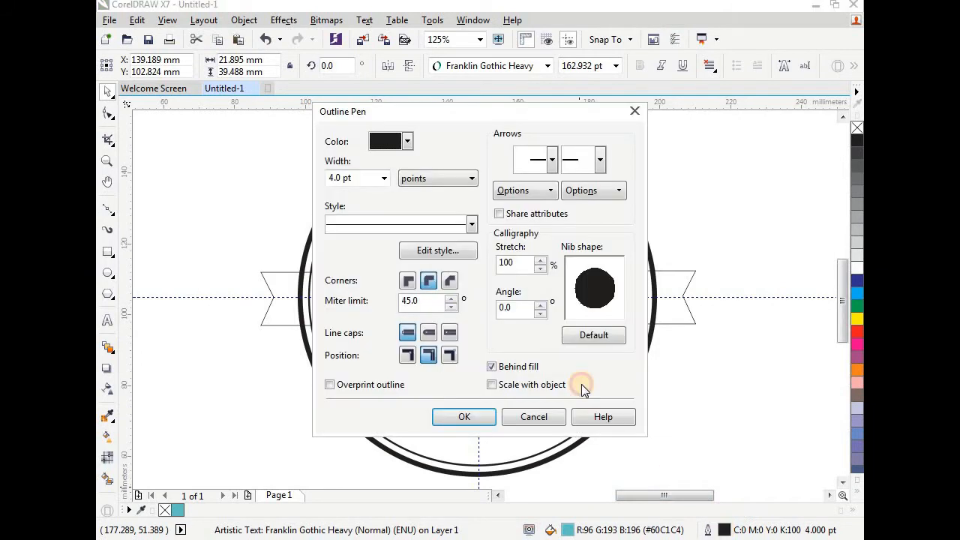
{"action": "left_click", "coordinate": [384, 179]}
{"action": "left_click", "coordinate": [370, 191]}
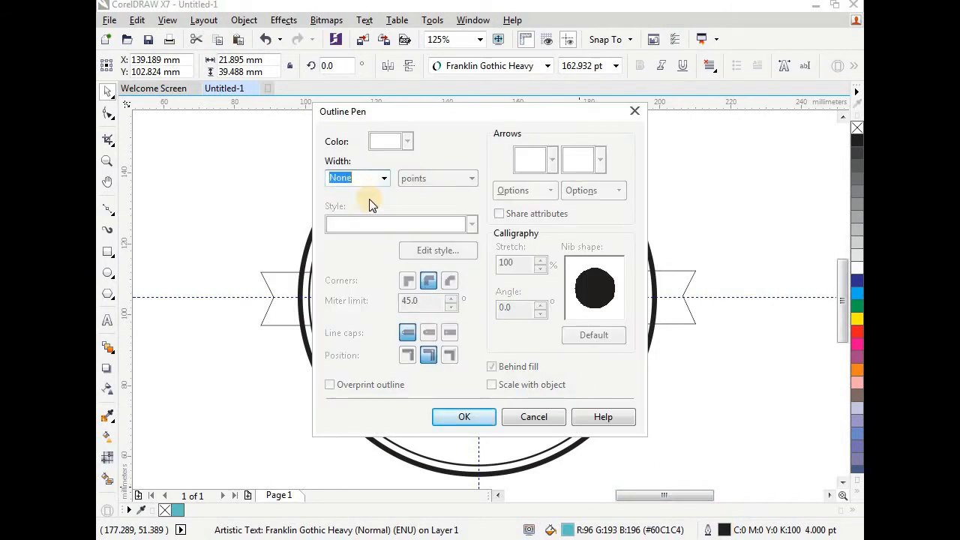
{"action": "left_click", "coordinate": [478, 417]}
{"action": "left_click_drag", "start_coordinate": [444, 300], "coordinate": [470, 307]}
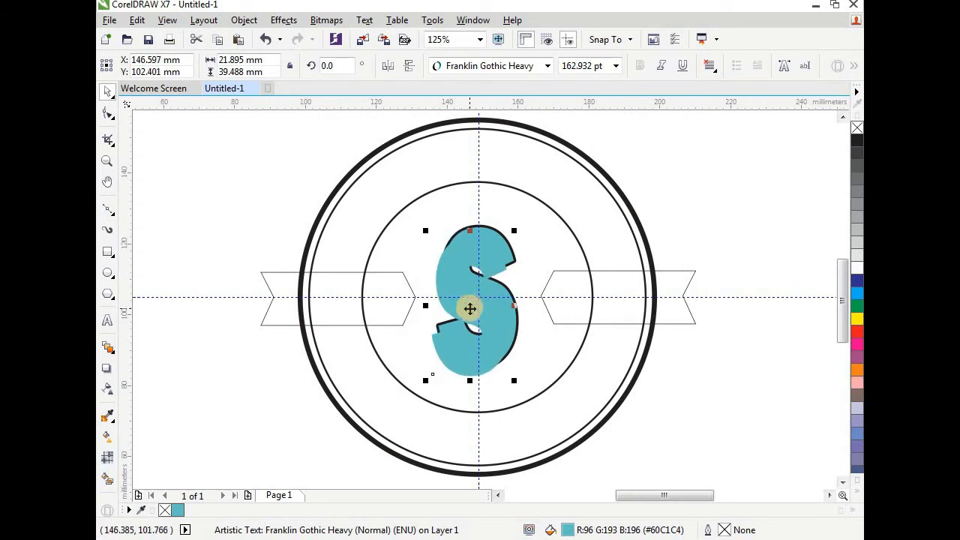
- Move the outline-free S copy back one level in the stacking order, behind the outlined S
{"action": "left_click", "coordinate": [232, 22]}
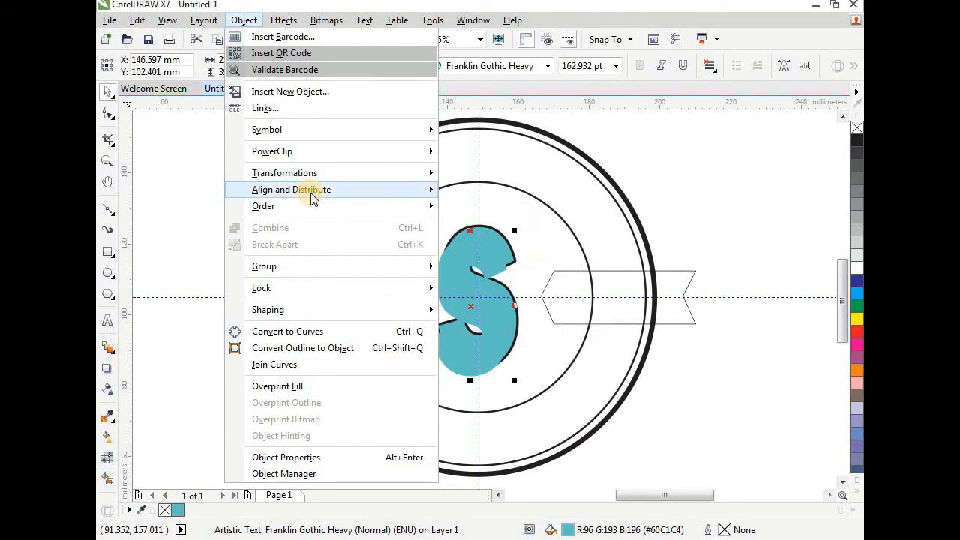
{"action": "mouse_move", "coordinate": [406, 209]}
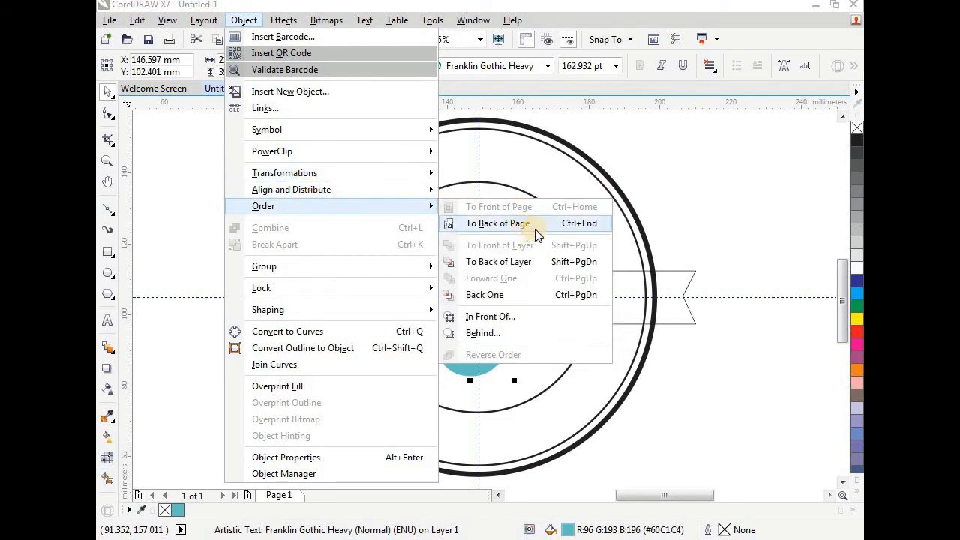
{"action": "left_click", "coordinate": [557, 298]}
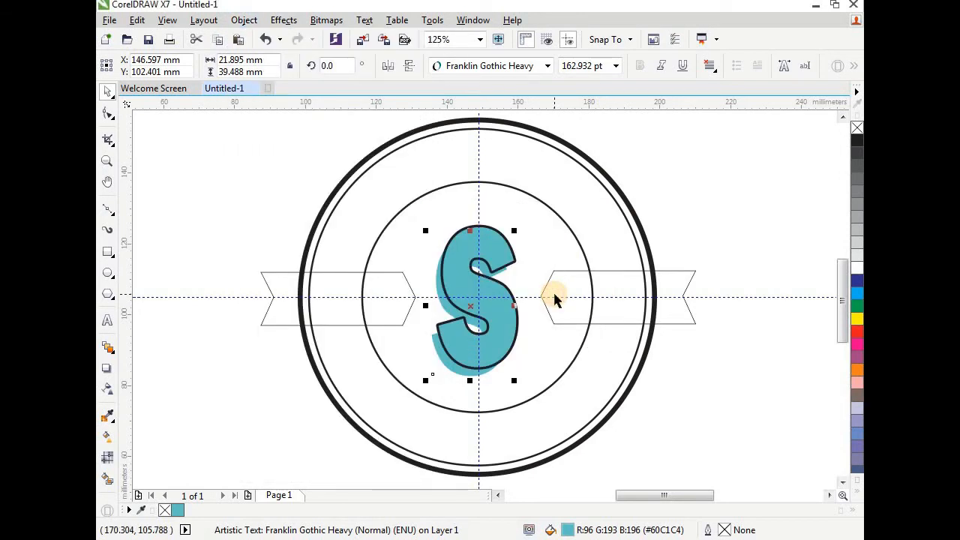
{"action": "left_click", "coordinate": [678, 418]}
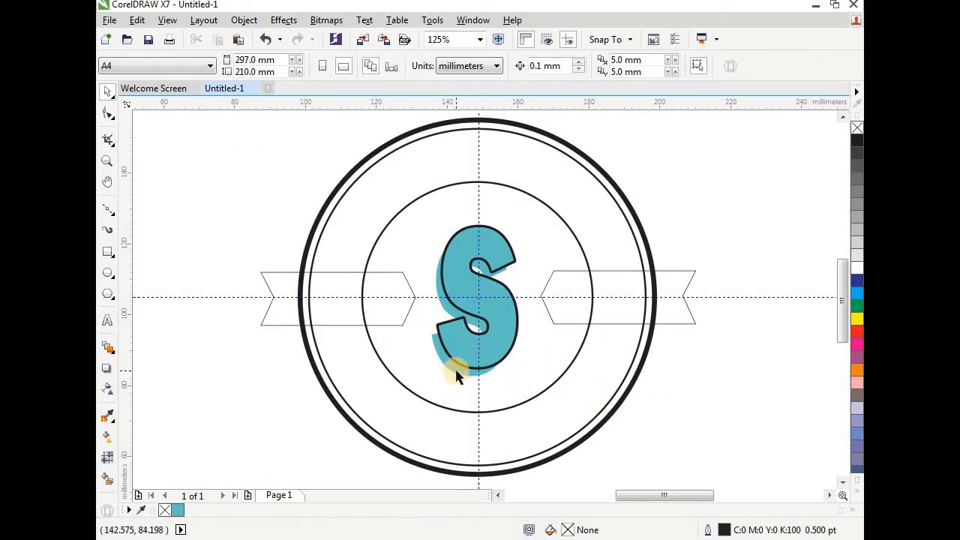
- Place the rear S on the vertical guideline just below the front S and stretch it leftward to about 23.9 mm wide
{"action": "left_click", "coordinate": [454, 367]}
{"action": "scroll", "coordinate": [456, 353], "scroll_direction": "up", "scroll_amount": 2}
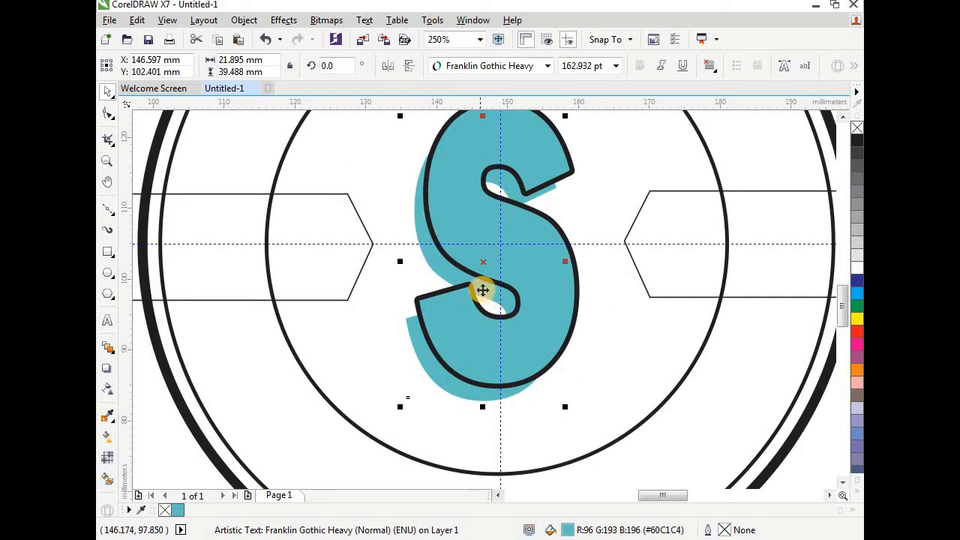
{"action": "left_click_drag", "start_coordinate": [483, 255], "coordinate": [502, 258]}
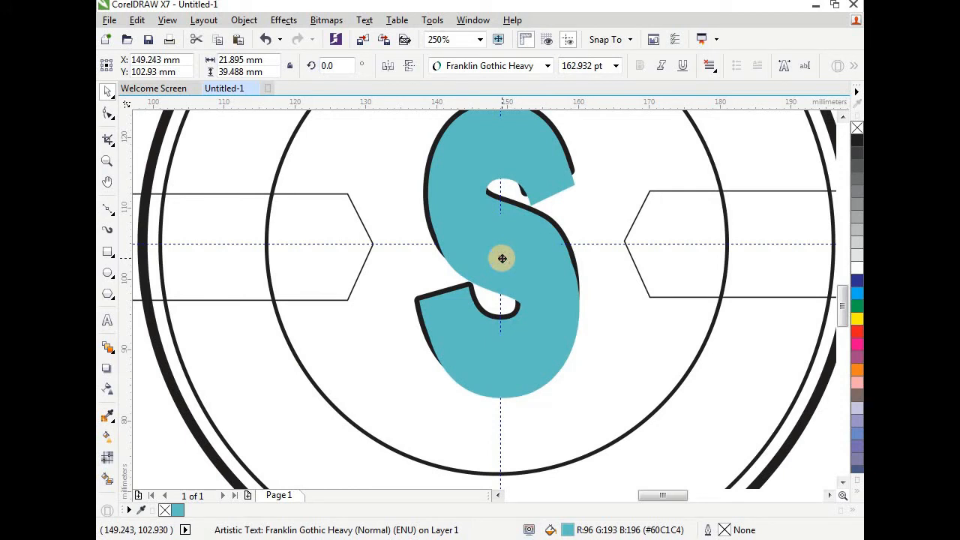
{"action": "left_click", "coordinate": [502, 258]}
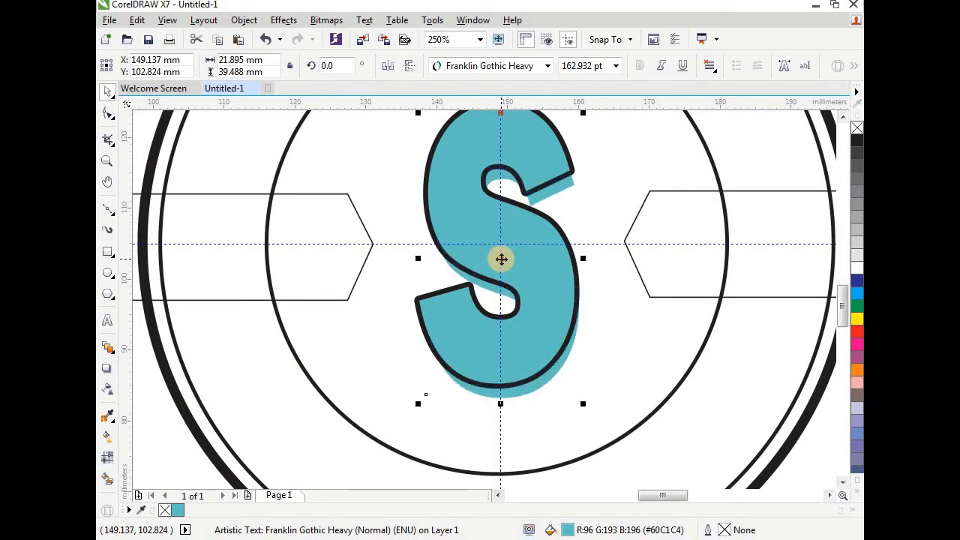
{"action": "scroll", "coordinate": [517, 264], "scroll_direction": "down", "scroll_amount": 2}
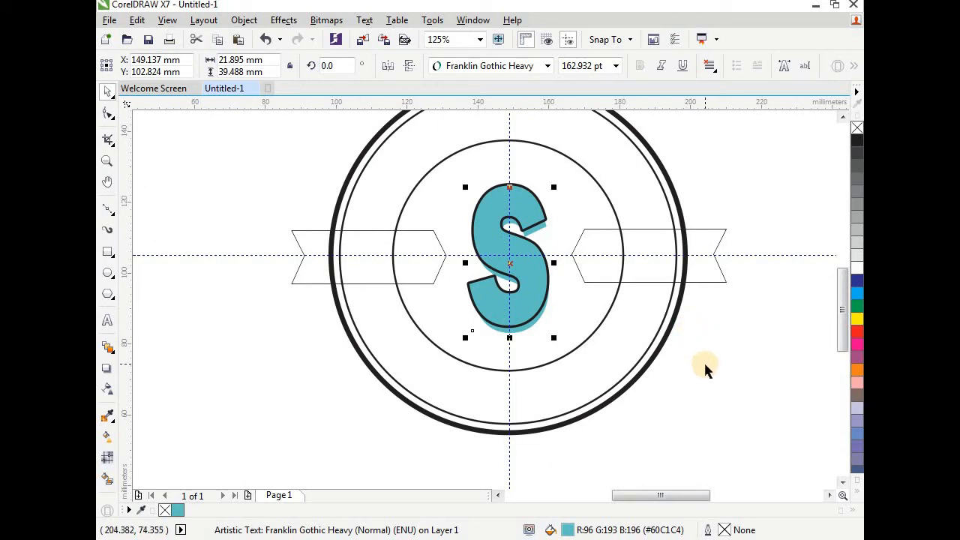
{"action": "left_click_drag", "start_coordinate": [465, 263], "coordinate": [457, 266]}
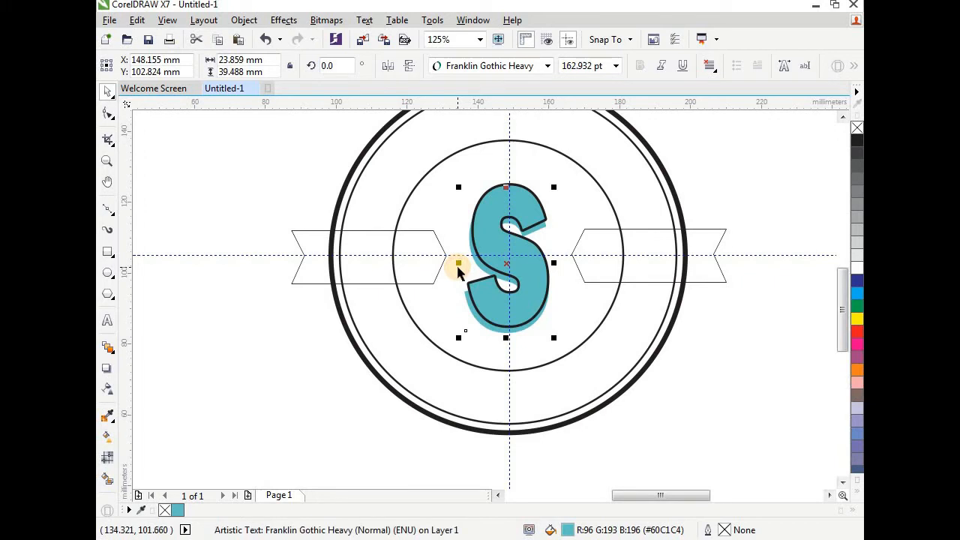
{"action": "left_click", "coordinate": [640, 400]}
- Change the outline colour of the front letter S to white, RGB 255, 255, 255, keeping the 4.0 pt width
{"action": "left_click", "coordinate": [533, 316]}
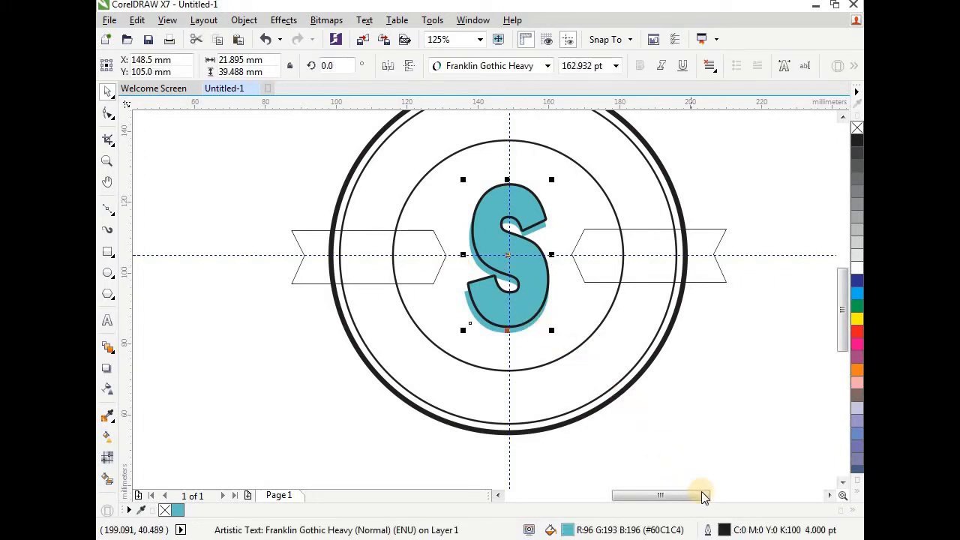
{"action": "double_click", "coordinate": [721, 529]}
{"action": "left_click", "coordinate": [383, 178]}
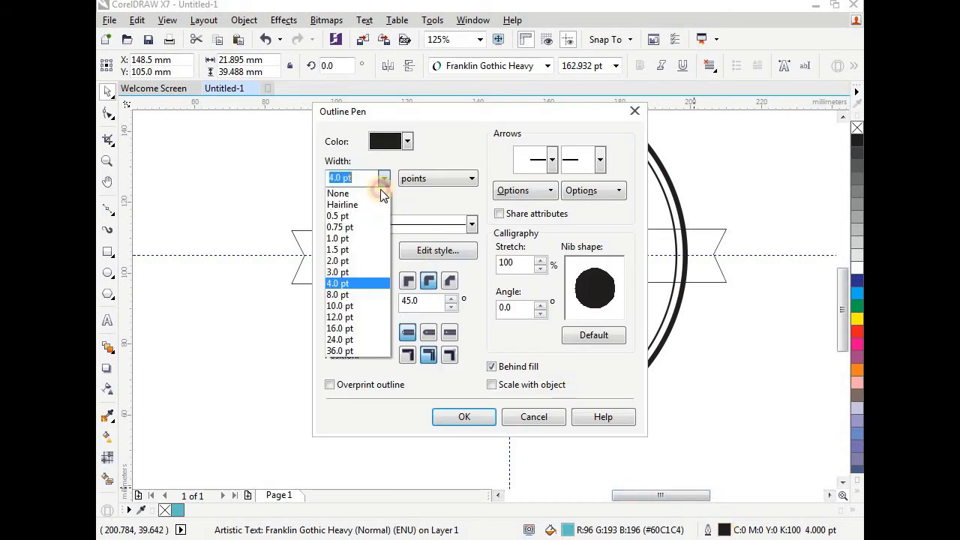
{"action": "left_click", "coordinate": [384, 180]}
{"action": "left_click", "coordinate": [408, 141]}
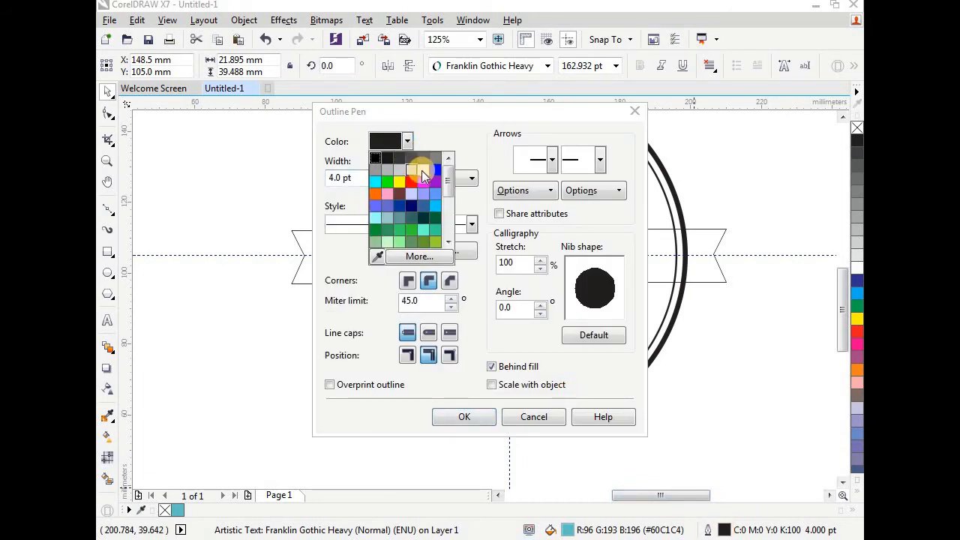
{"action": "left_click", "coordinate": [422, 172]}
{"action": "left_click", "coordinate": [470, 414]}
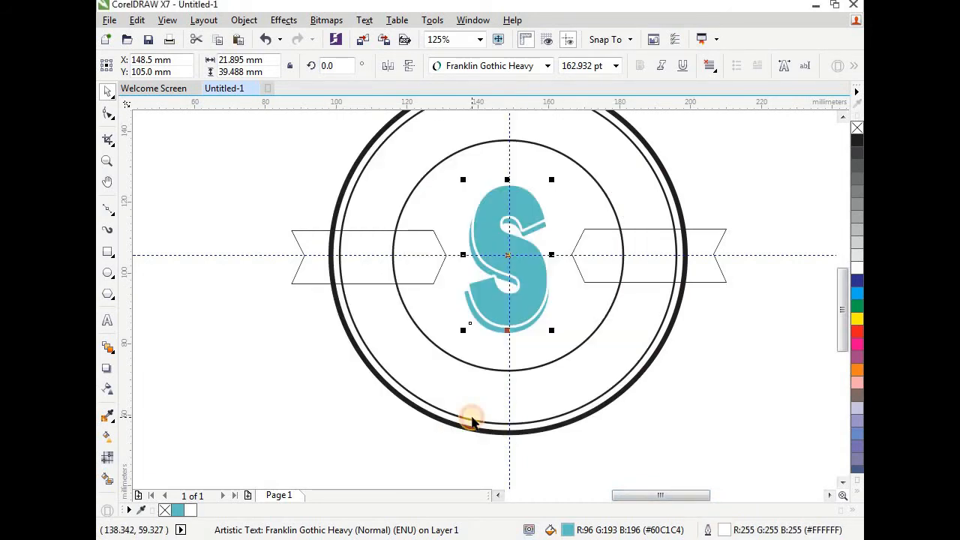
{"action": "left_click", "coordinate": [660, 414]}
- Add the artistic text "ORIGINAL DESIGN" starting to the left of the rings
{"action": "scroll", "coordinate": [631, 386], "scroll_direction": "down", "scroll_amount": 1}
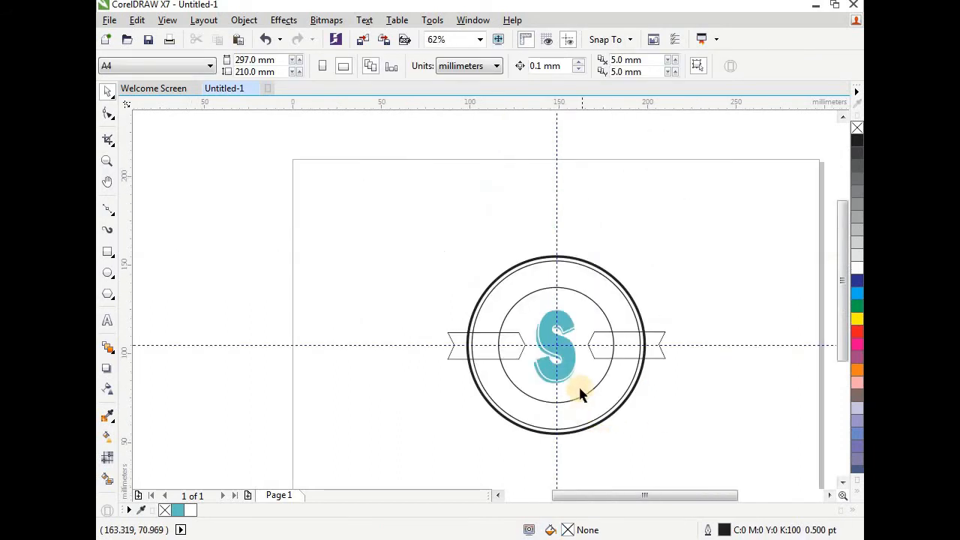
{"action": "scroll", "coordinate": [578, 385], "scroll_direction": "up", "scroll_amount": 1}
{"action": "left_click", "coordinate": [108, 321]}
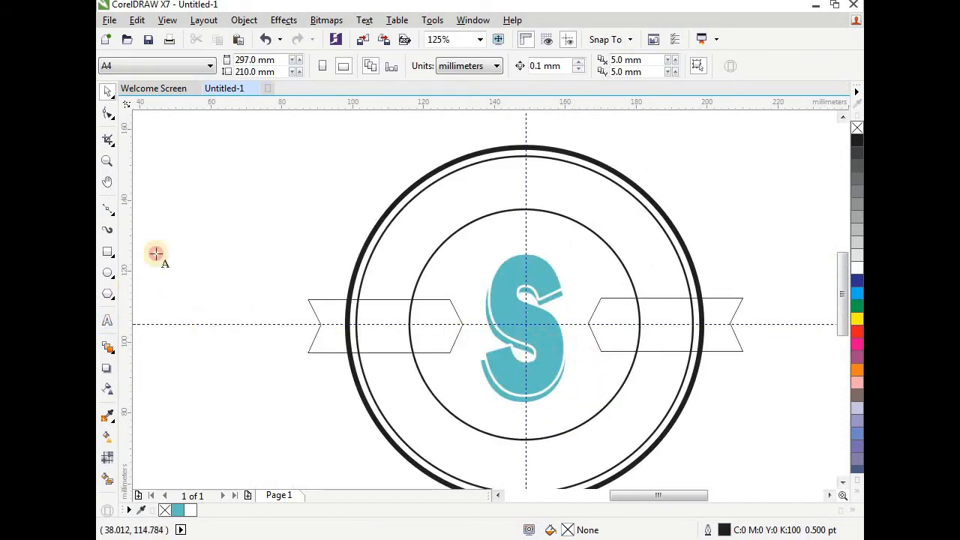
{"action": "left_click", "coordinate": [188, 219]}
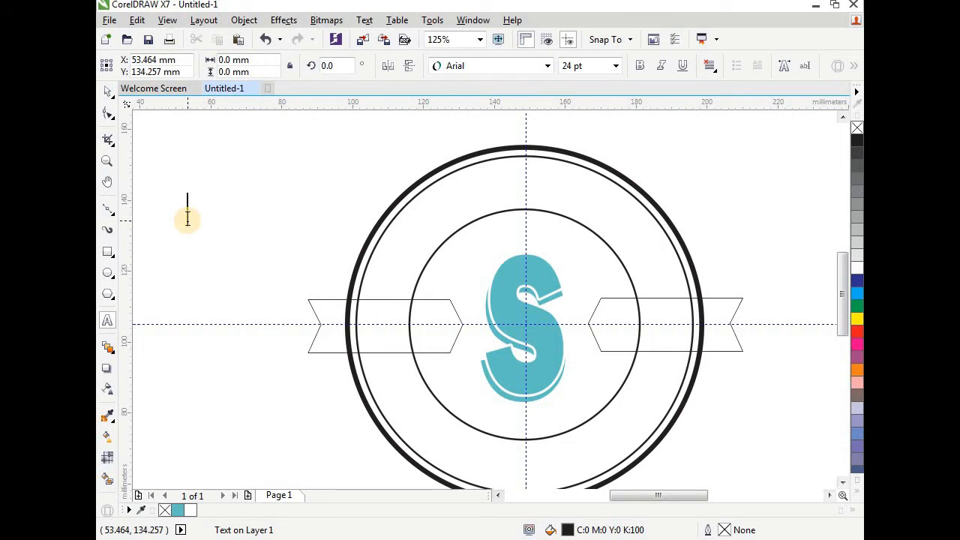
{"action": "type", "text": "ORIGI"}
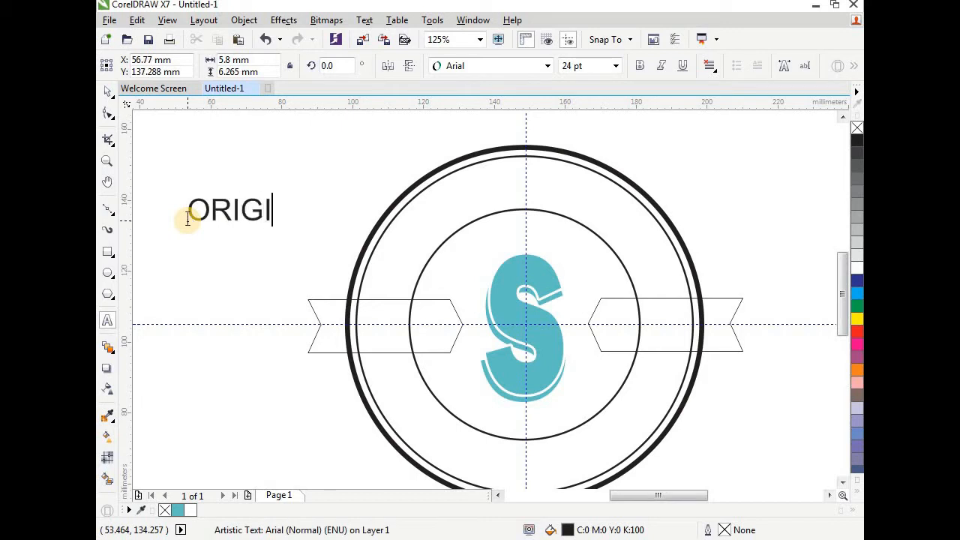
{"action": "type", "text": "NAL DESIGN"}
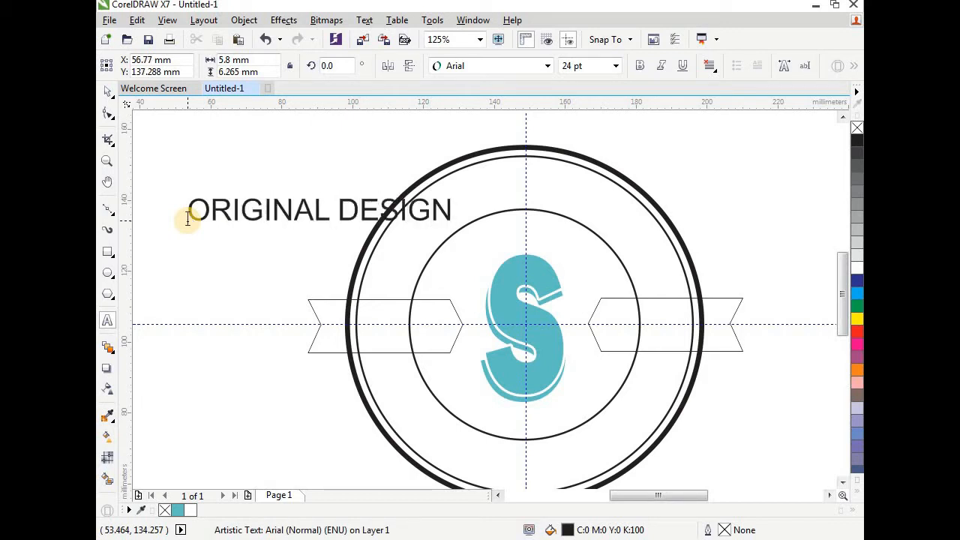
- Move the text "ORIGINAL DESIGN" to the upper left of the rings and fill it with the teal RGB 96, 193, 196
{"action": "left_click", "coordinate": [107, 91]}
{"action": "left_click", "coordinate": [252, 207]}
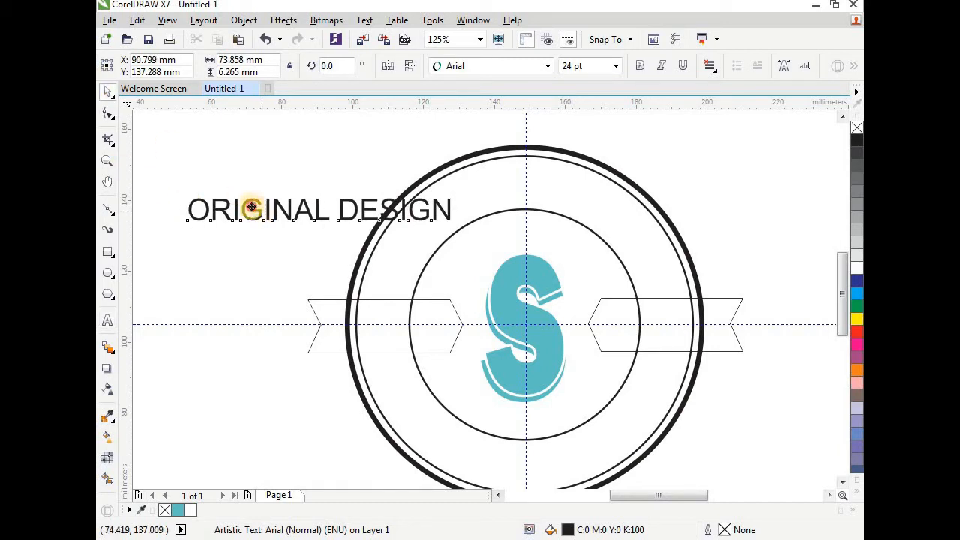
{"action": "left_click_drag", "start_coordinate": [252, 207], "coordinate": [207, 151]}
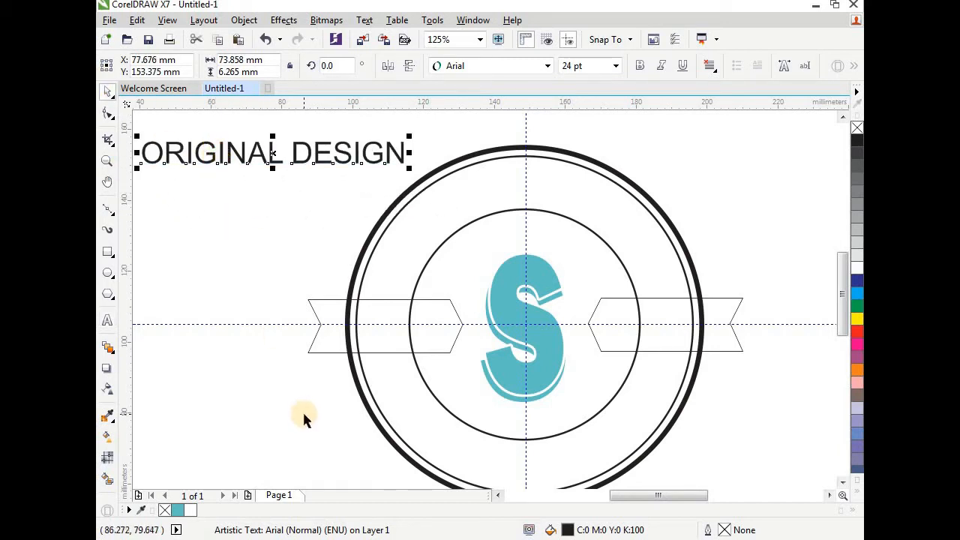
{"action": "left_click", "coordinate": [177, 510]}
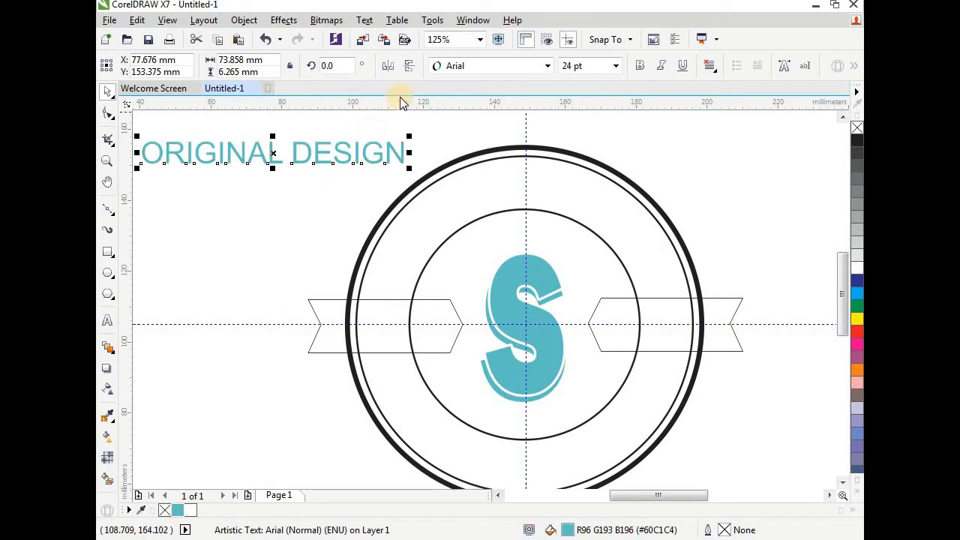
- Fit the text "ORIGINAL DESIGN" to the top of the inner circle, centred on the vertical guideline about 11 mm off the path, and make it bold
{"action": "left_click", "coordinate": [364, 20]}
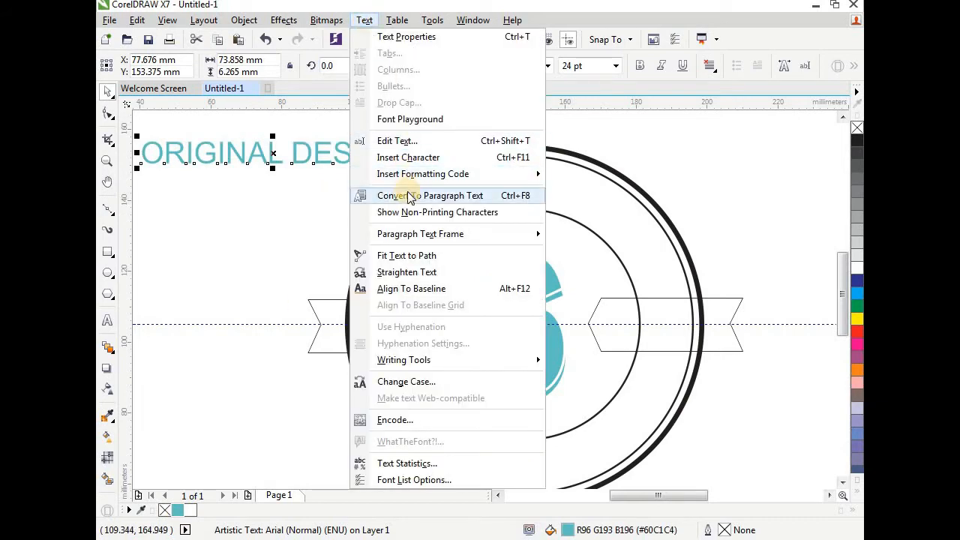
{"action": "left_click", "coordinate": [458, 255]}
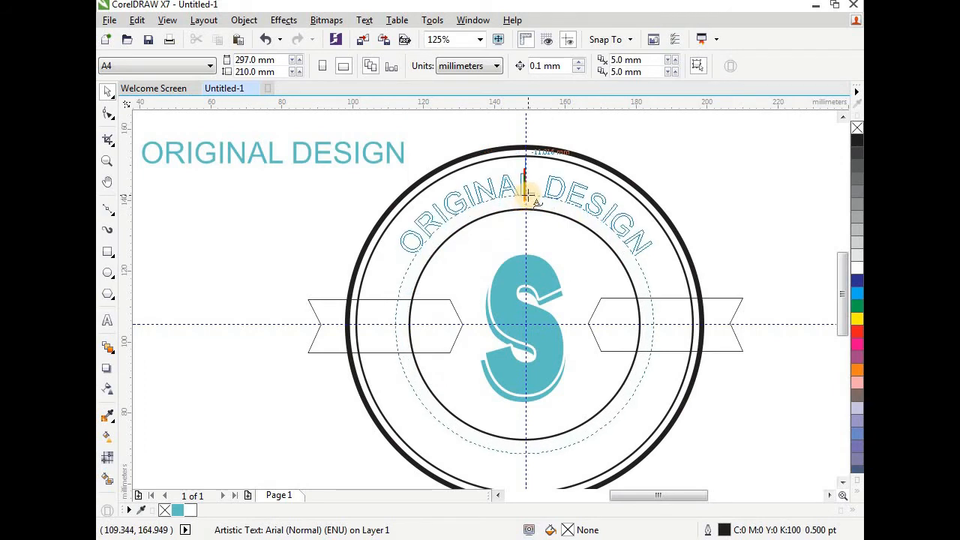
{"action": "left_click", "coordinate": [528, 194]}
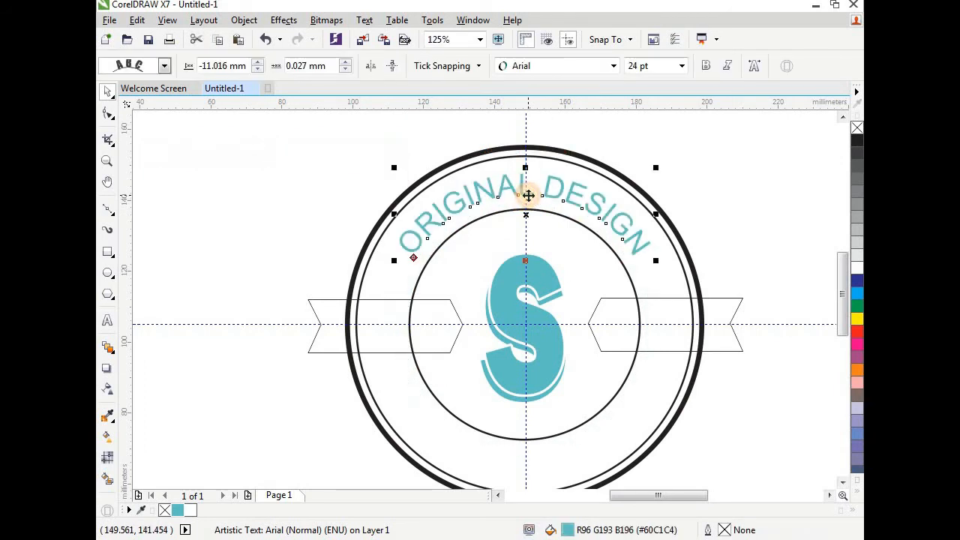
{"action": "left_click", "coordinate": [706, 68]}
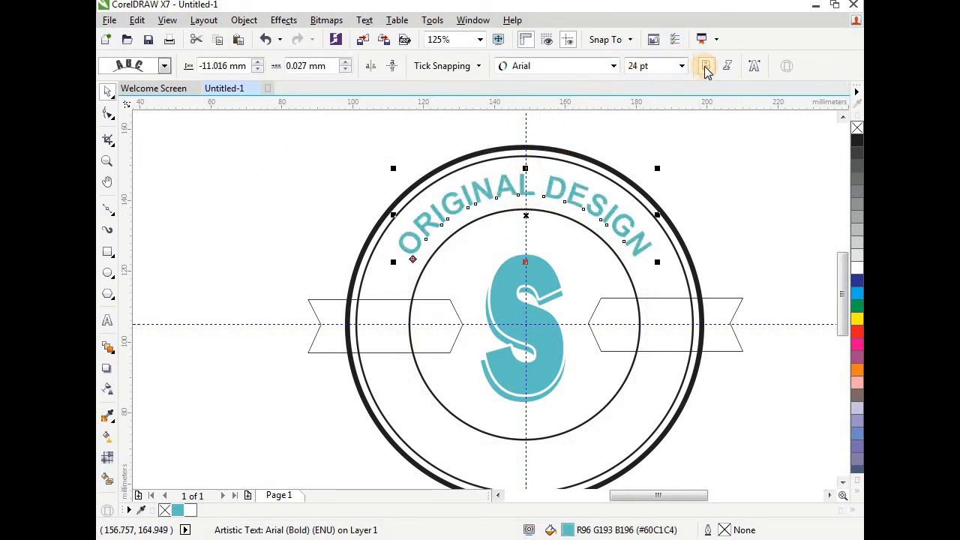
{"action": "left_click", "coordinate": [274, 150]}
- Add the artistic text "PREMIUM QUALITY" in Arial 24 pt and move it to the upper left of the rings
{"action": "left_click", "coordinate": [108, 321]}
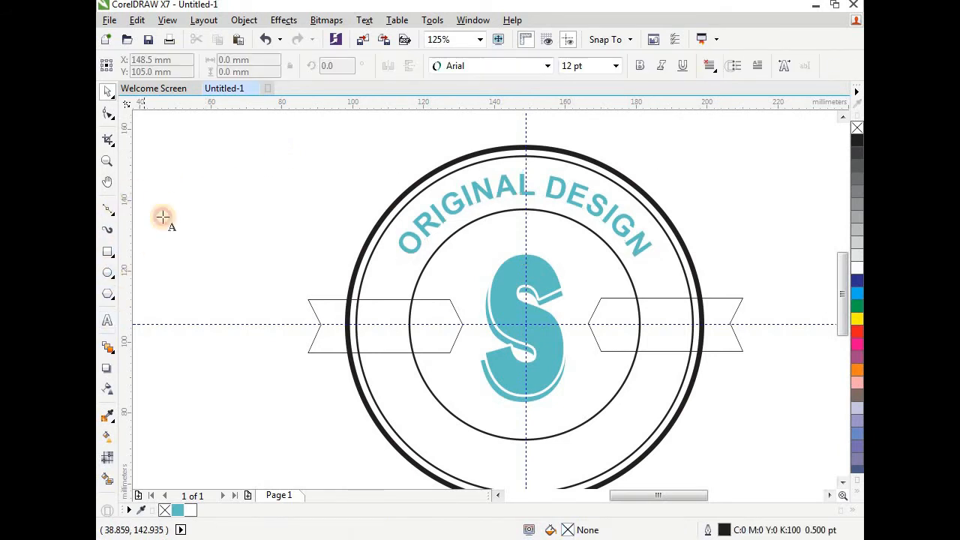
{"action": "left_click", "coordinate": [166, 204]}
{"action": "type", "text": "PRIMIUM"}
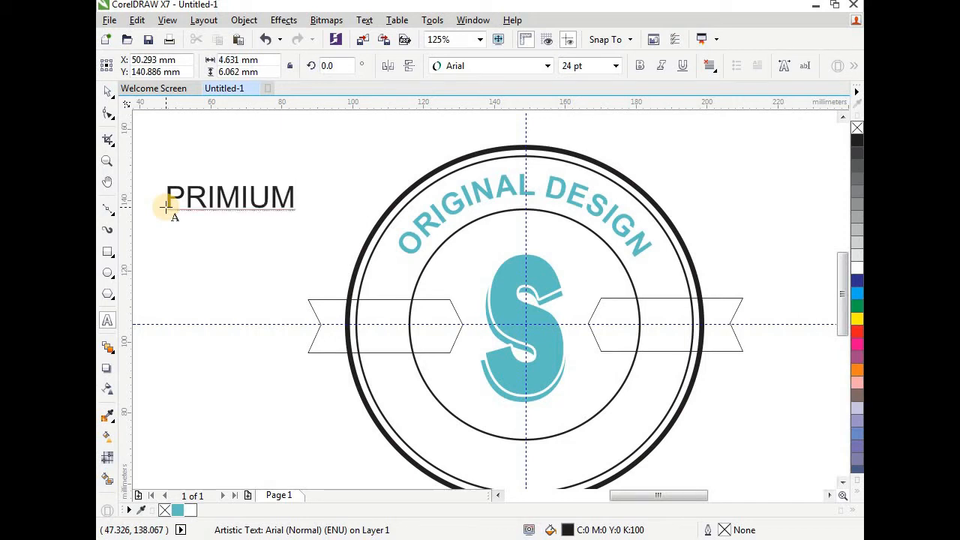
{"action": "left_click_drag", "start_coordinate": [207, 198], "coordinate": [218, 200]}
{"action": "type", "text": "E"}
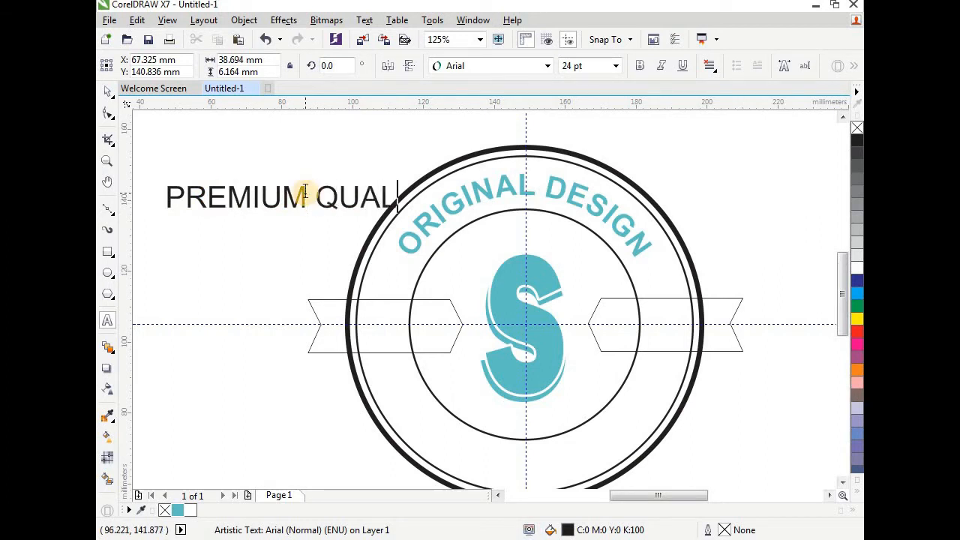
{"action": "left_click", "coordinate": [107, 91]}
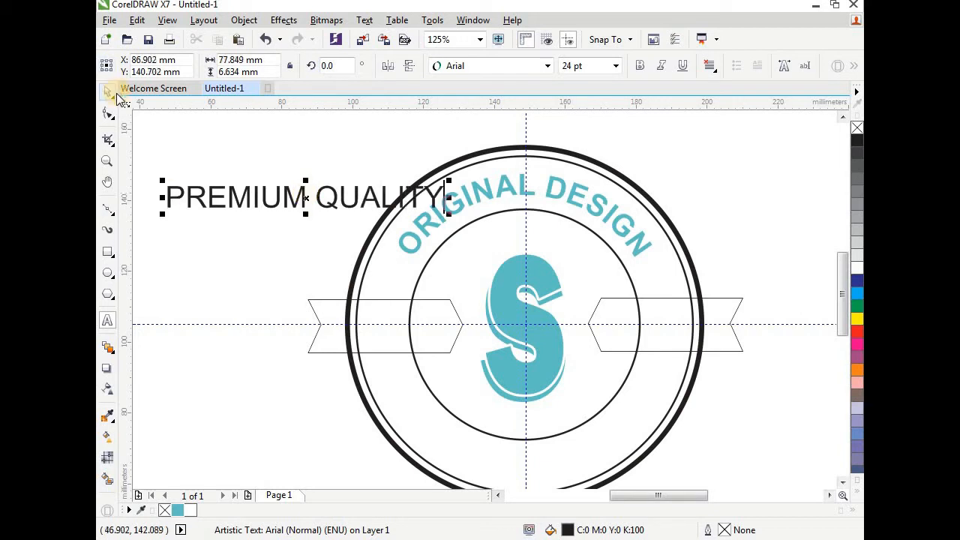
{"action": "left_click_drag", "start_coordinate": [247, 197], "coordinate": [234, 168]}
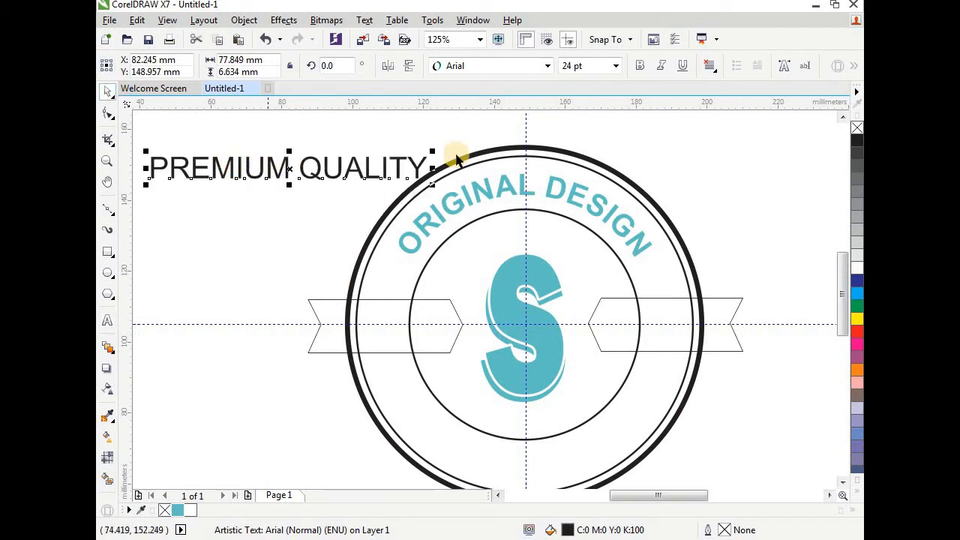
- Make "PREMIUM QUALITY" bold and fit it along the bottom of the inner circle, mirrored both horizontally and vertically
{"action": "left_click", "coordinate": [642, 68]}
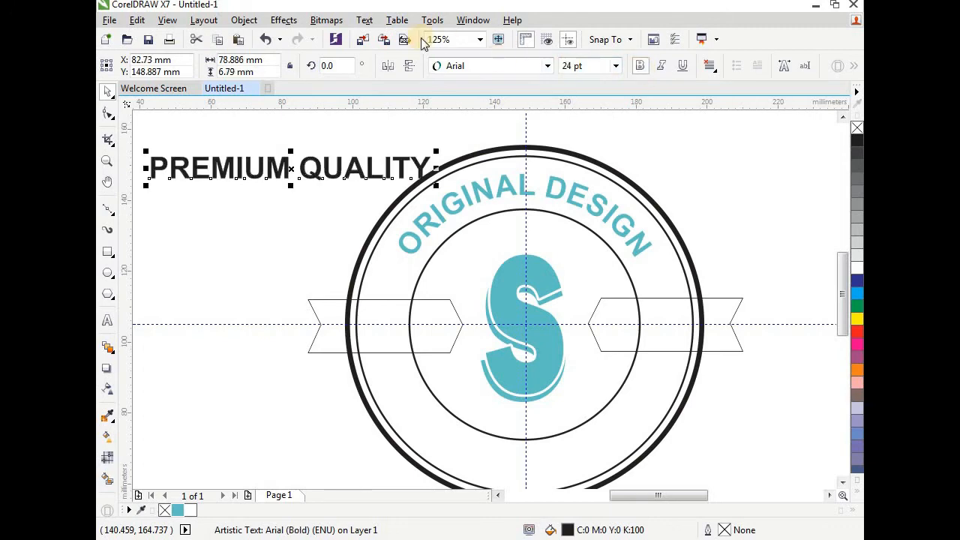
{"action": "left_click", "coordinate": [364, 20]}
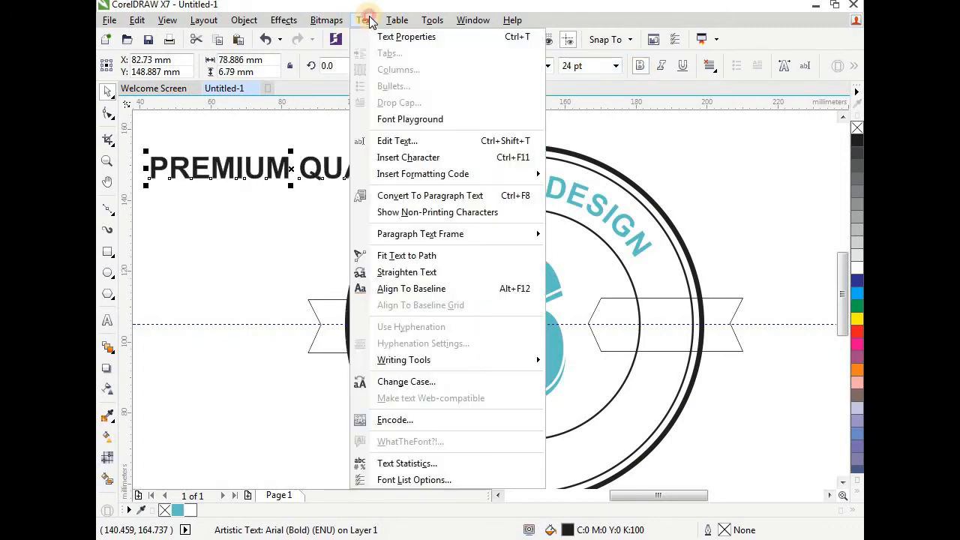
{"action": "left_click", "coordinate": [445, 262]}
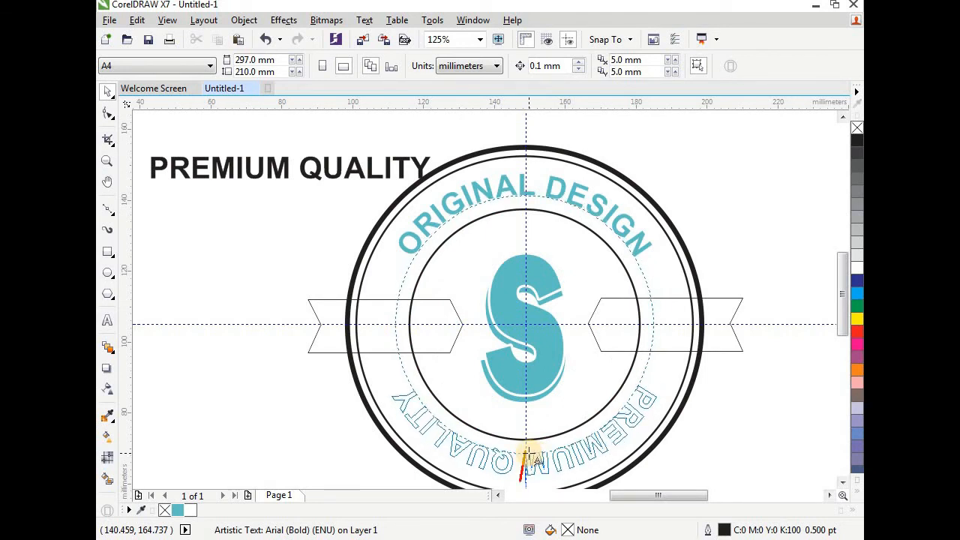
{"action": "left_click", "coordinate": [529, 458]}
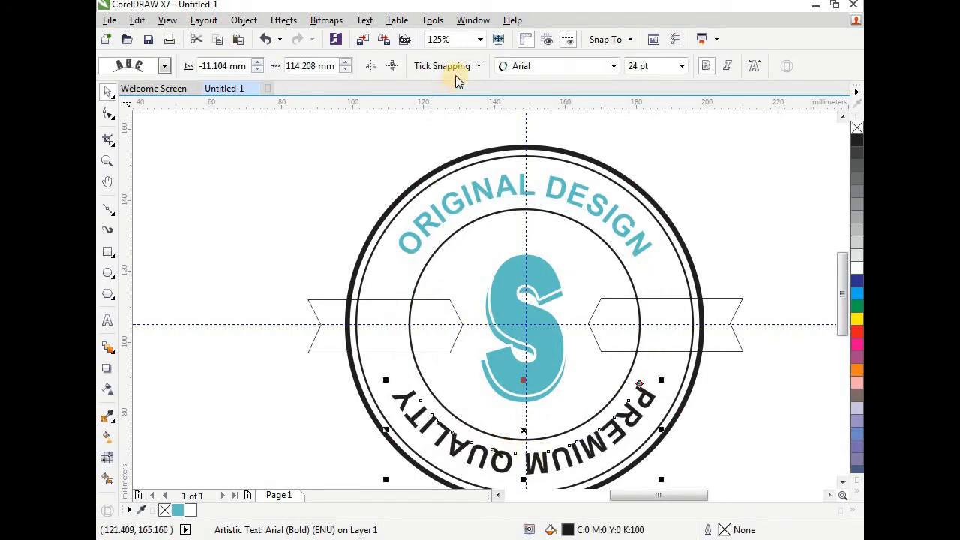
{"action": "left_click", "coordinate": [371, 68]}
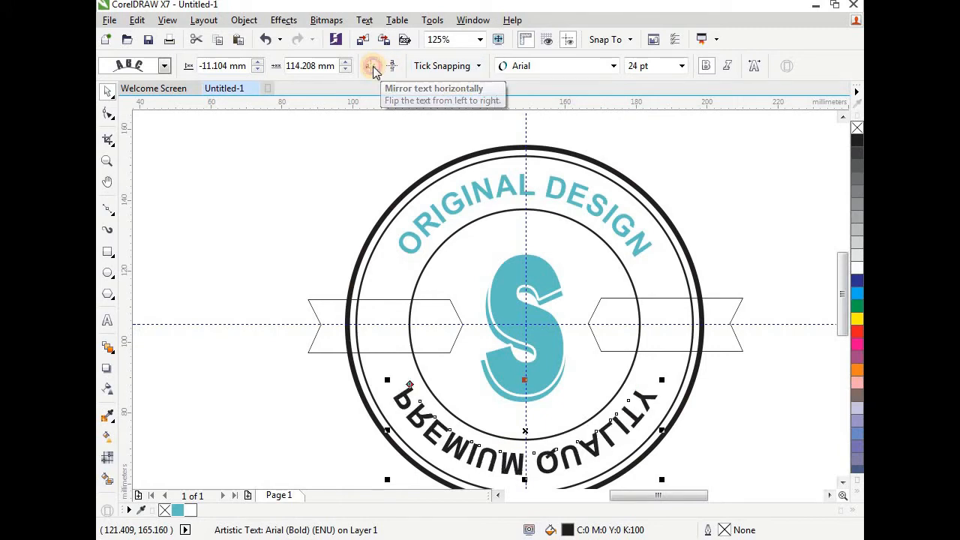
{"action": "left_click", "coordinate": [394, 70]}
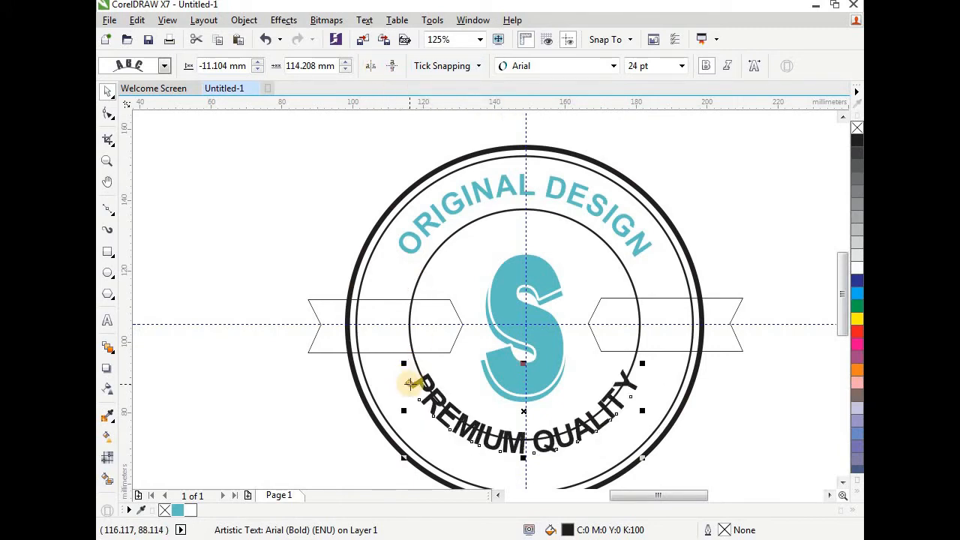
- Move the curved "PREMIUM QUALITY" outward to a path distance of about -5.2 mm and fill it with the teal RGB 96, 193, 196
{"action": "left_click_drag", "start_coordinate": [407, 380], "coordinate": [398, 403]}
{"action": "scroll", "coordinate": [407, 343], "scroll_direction": "down", "scroll_amount": 1}
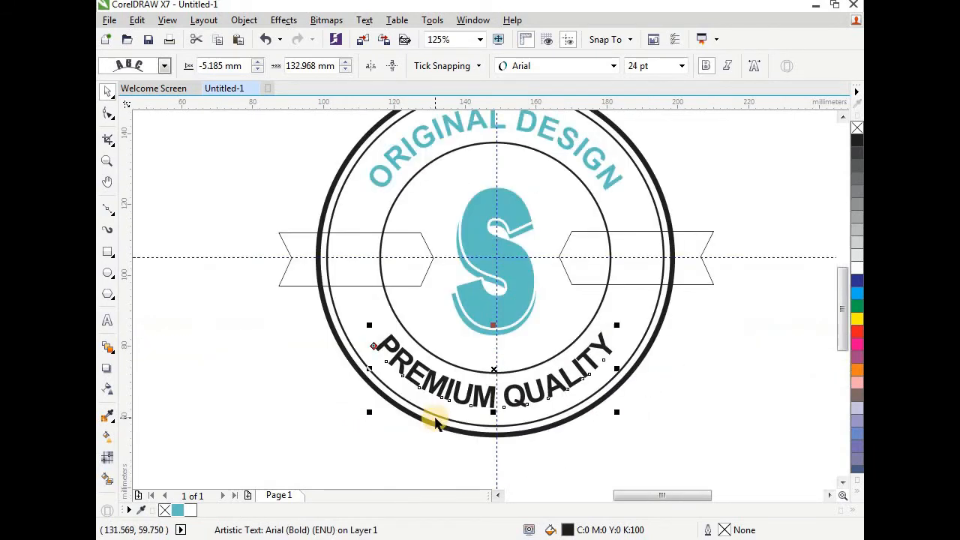
{"action": "left_click", "coordinate": [177, 510]}
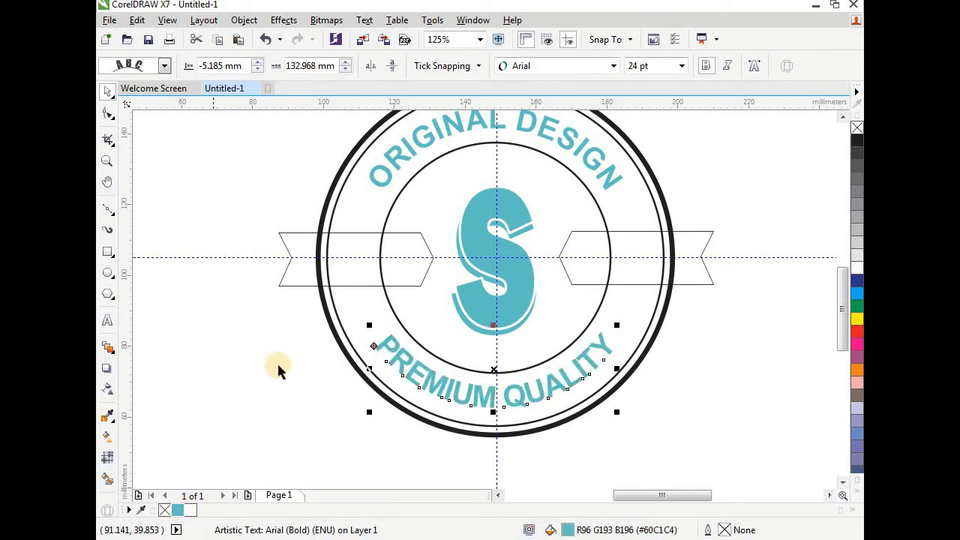
{"action": "left_click", "coordinate": [289, 347]}
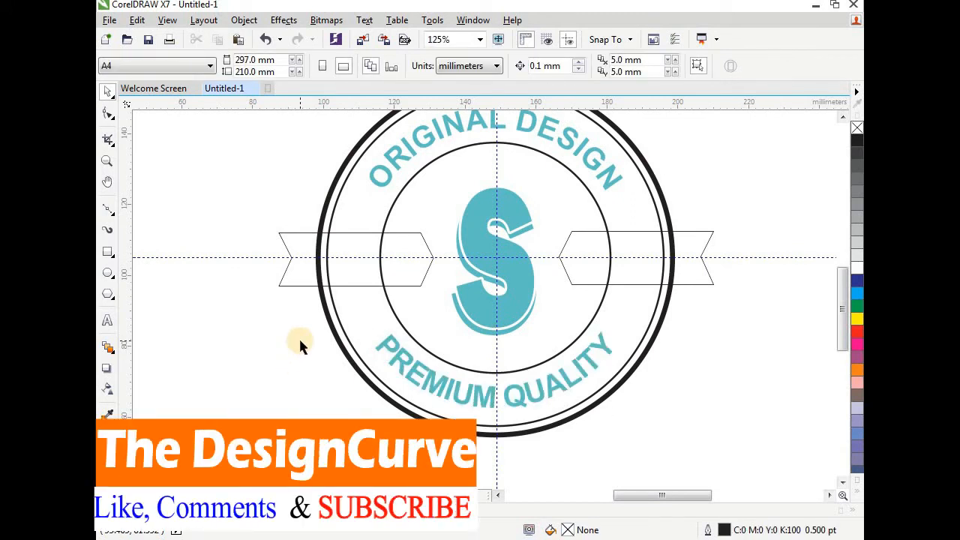
- Fill the left and right ribbons with black, C:0 M:0 Y:0 K:100
{"action": "left_click", "coordinate": [300, 279]}
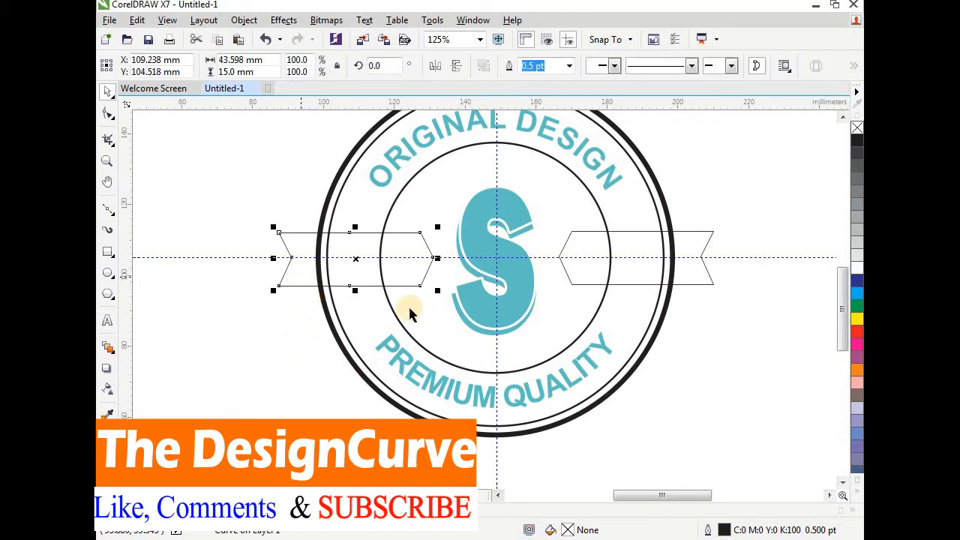
{"action": "left_click", "coordinate": [857, 141]}
{"action": "left_click", "coordinate": [711, 280]}
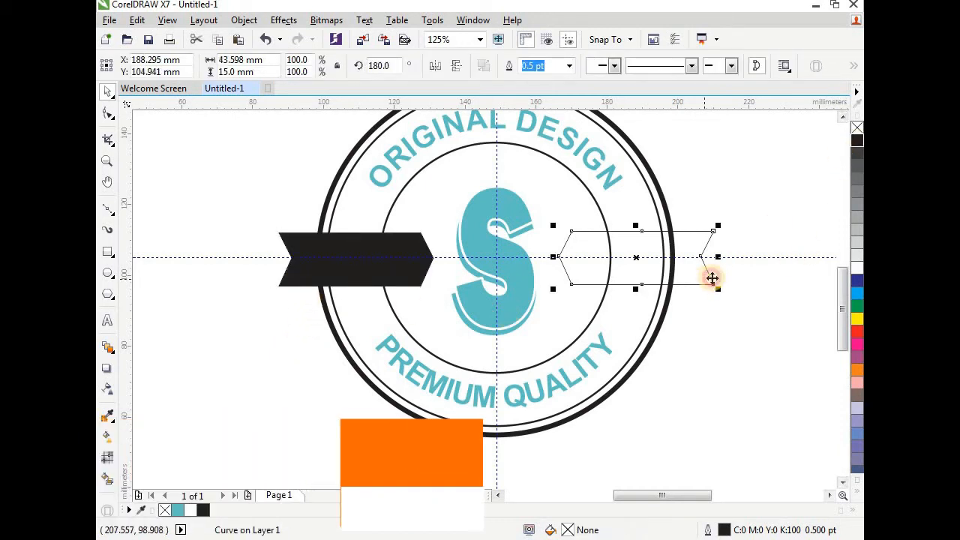
{"action": "left_click", "coordinate": [857, 141]}
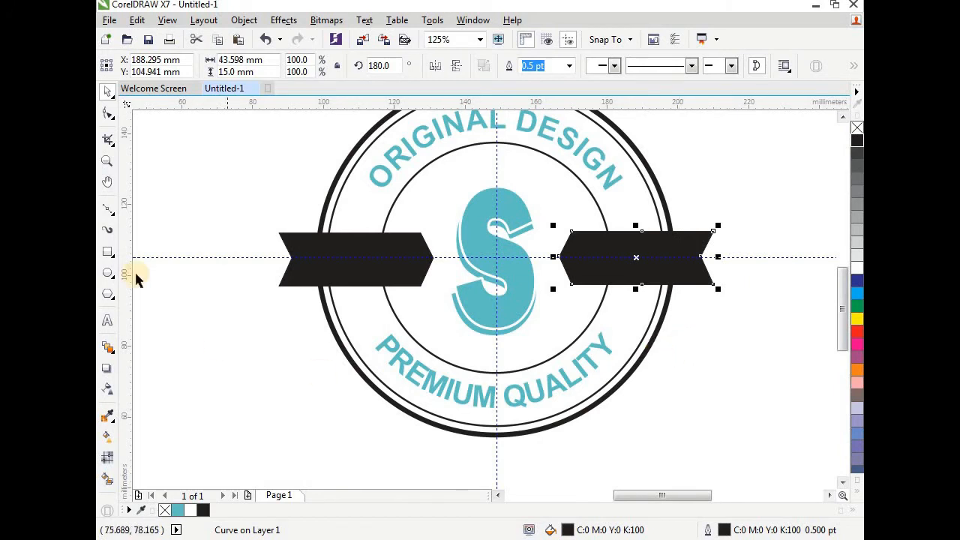
- Add the artistic text "ESTD" to the left of the rings, above the left ribbon
{"action": "left_click", "coordinate": [107, 320]}
{"action": "left_click", "coordinate": [203, 189]}
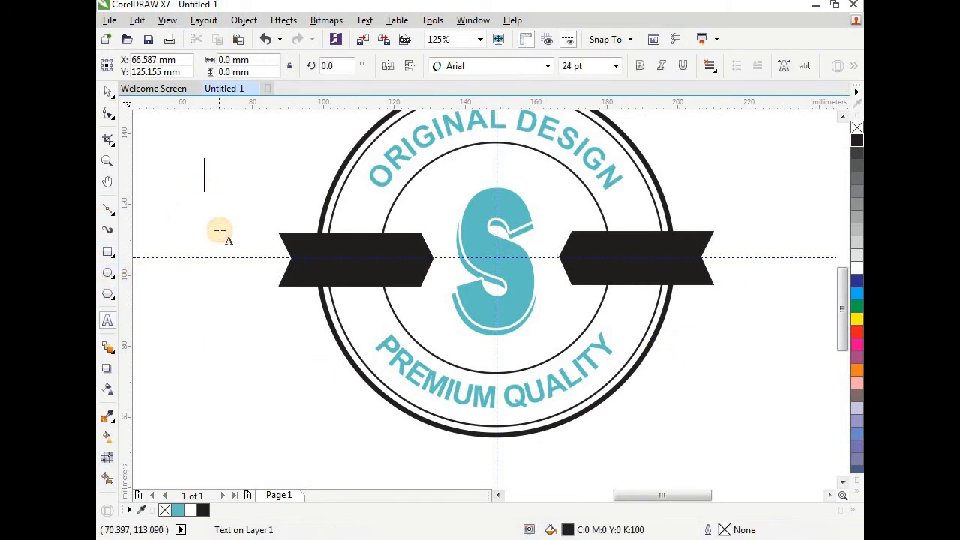
{"action": "type", "text": "ESTD"}
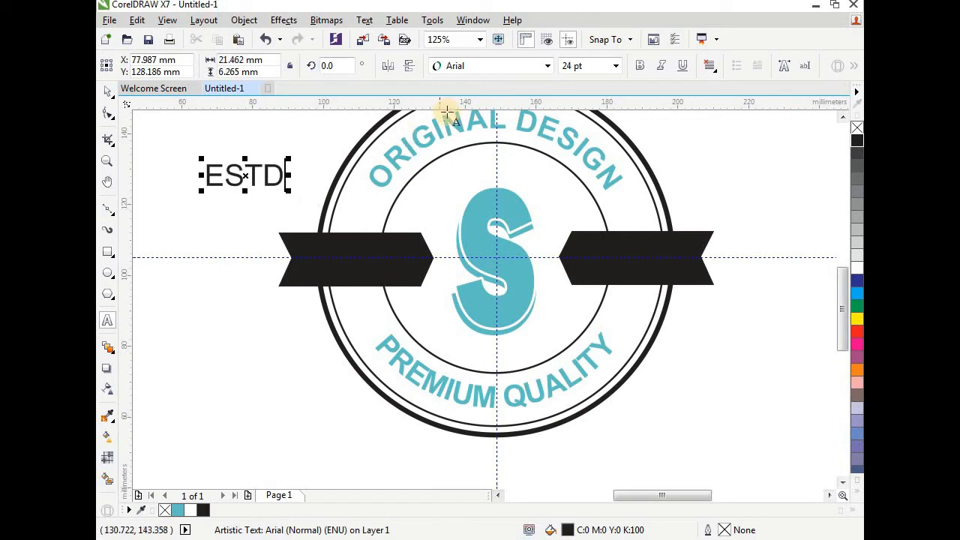
- Set the font of the text "ESTD" to Berlin Sans FB
{"action": "left_click", "coordinate": [470, 67]}
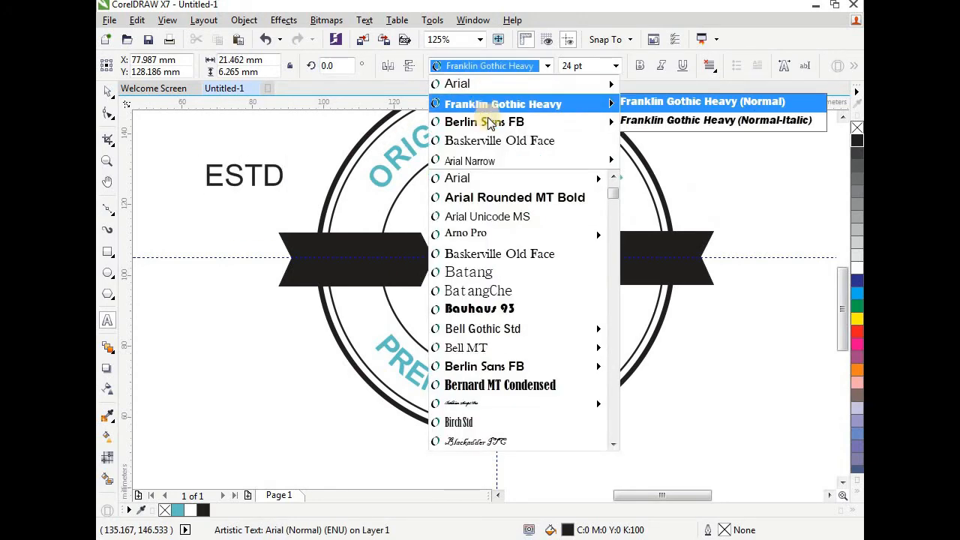
{"action": "left_click", "coordinate": [488, 121]}
{"action": "left_click", "coordinate": [108, 91]}
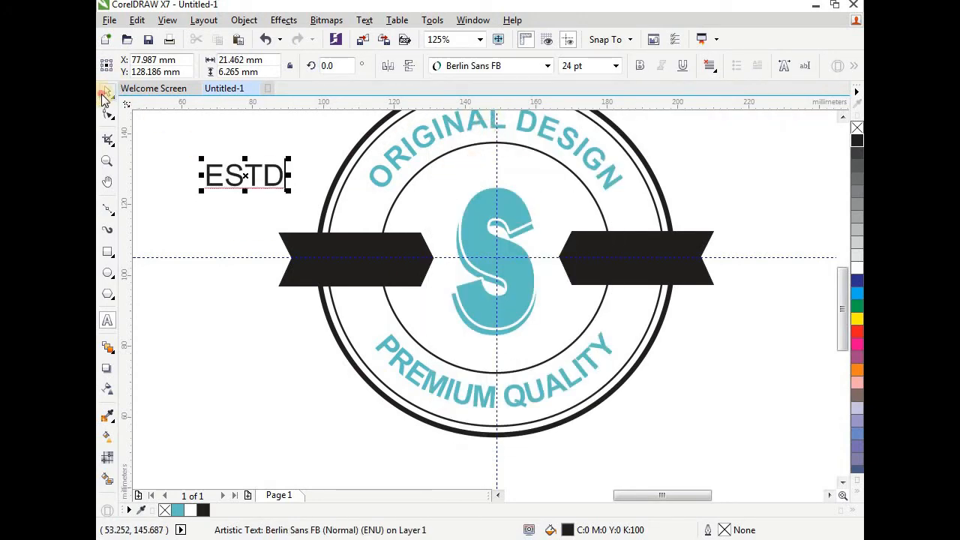
{"action": "left_click", "coordinate": [245, 153]}
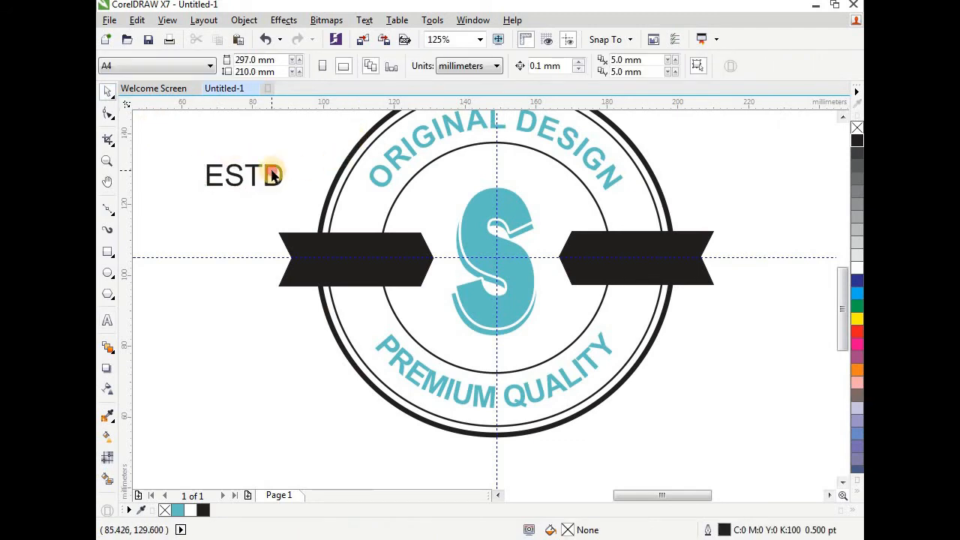
{"action": "left_click", "coordinate": [272, 171]}
{"action": "left_click", "coordinate": [553, 68]}
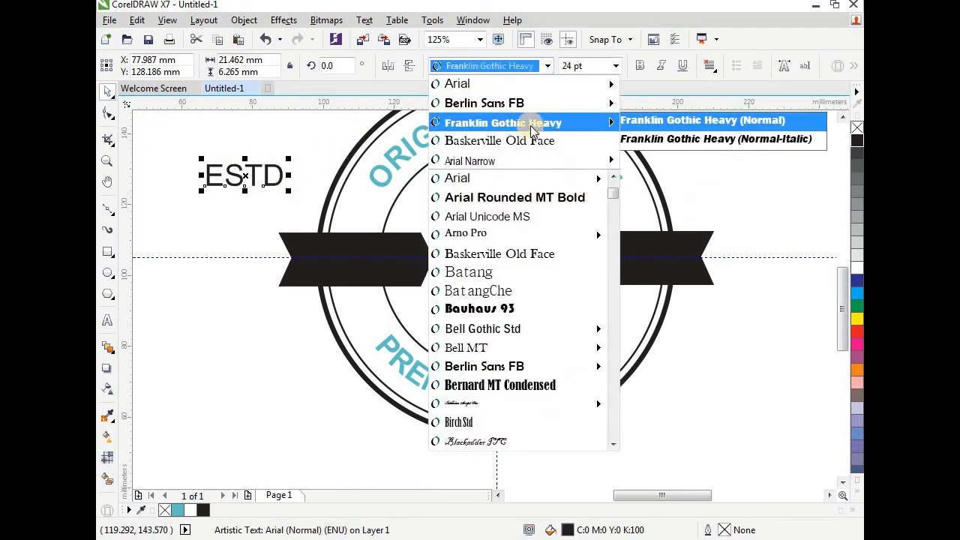
{"action": "left_click", "coordinate": [484, 102]}
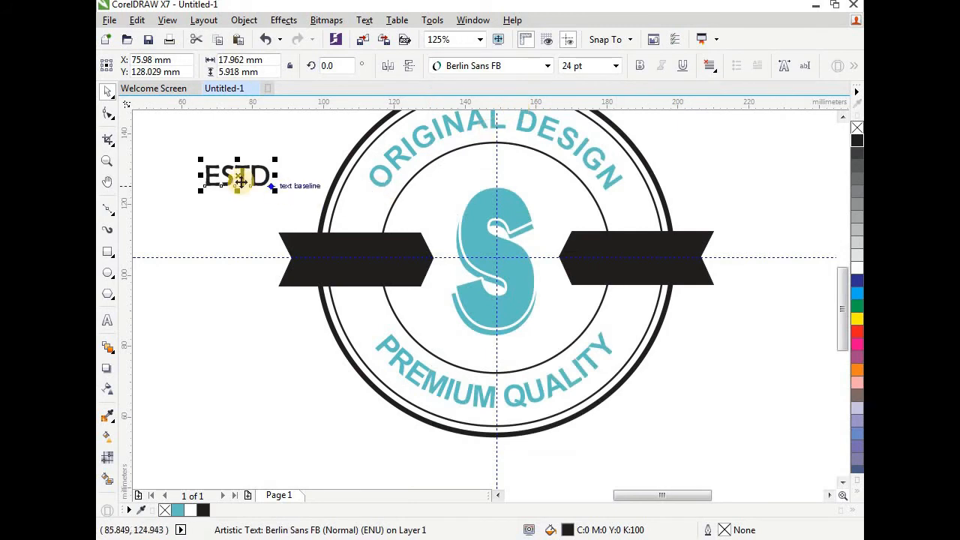
- Fill "ESTD" with white and centre it on the left ribbon, enlarged to about 30 pt
{"action": "left_click", "coordinate": [860, 267]}
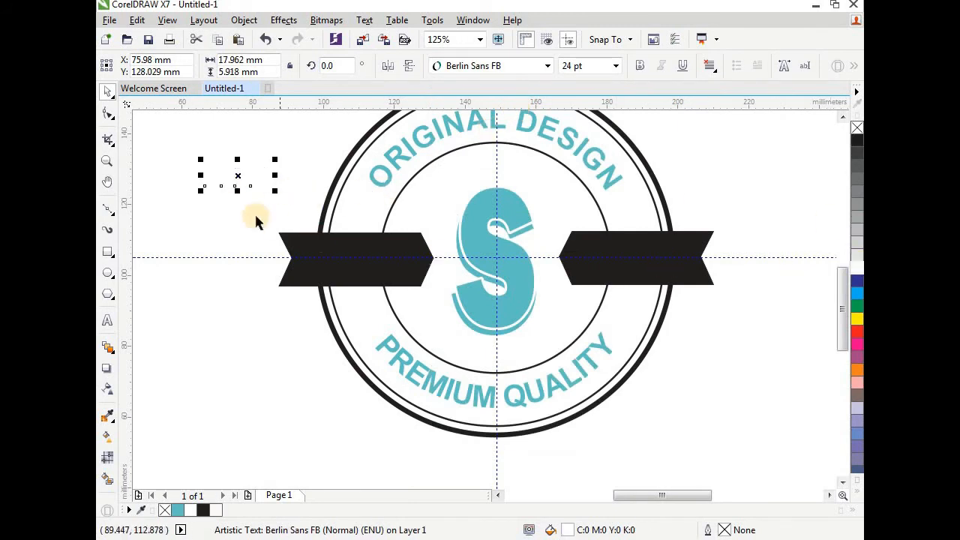
{"action": "left_click_drag", "start_coordinate": [239, 176], "coordinate": [356, 279]}
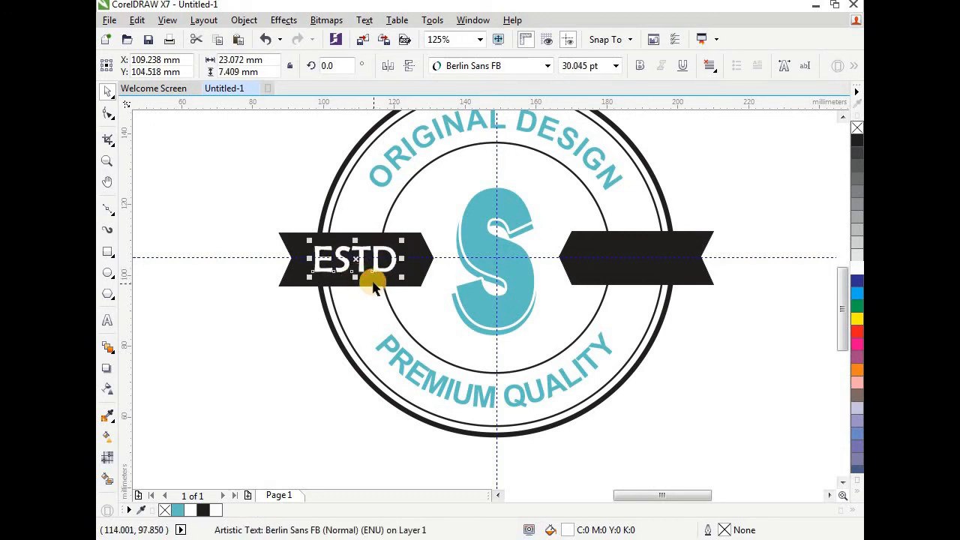
{"action": "left_click", "coordinate": [181, 150]}
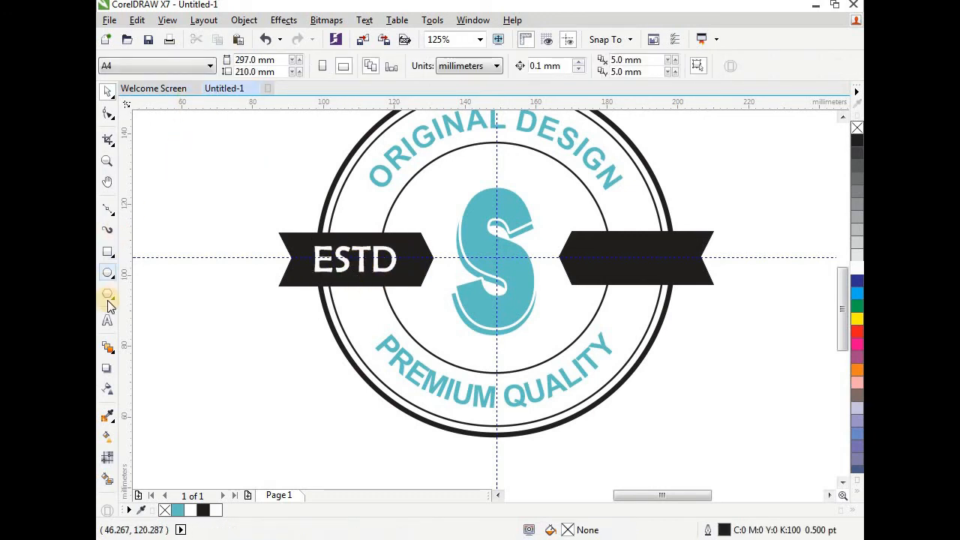
- Add the artistic text "2021" in Arial 24 pt and place it above the left ribbon, outside the rings
{"action": "left_click", "coordinate": [106, 320]}
{"action": "left_click", "coordinate": [183, 157]}
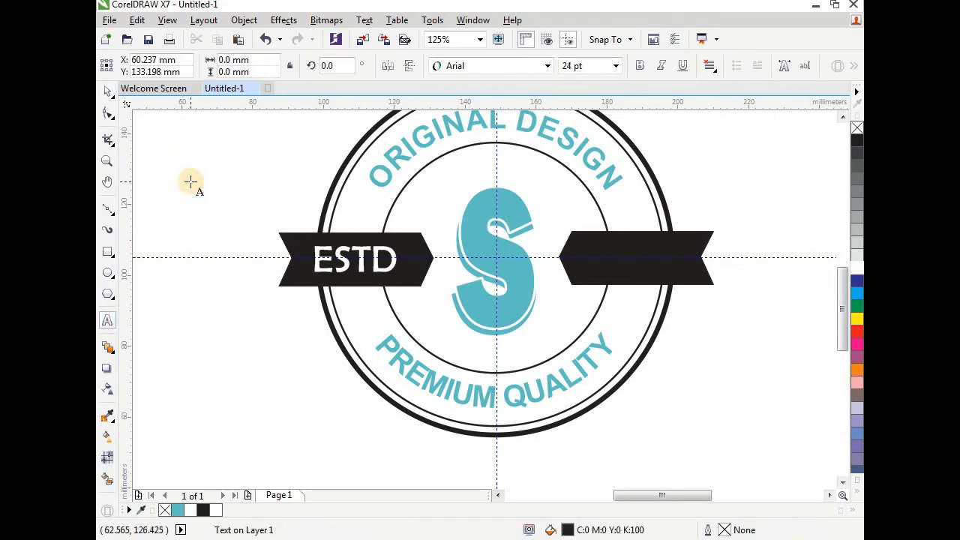
{"action": "type", "text": "19"}
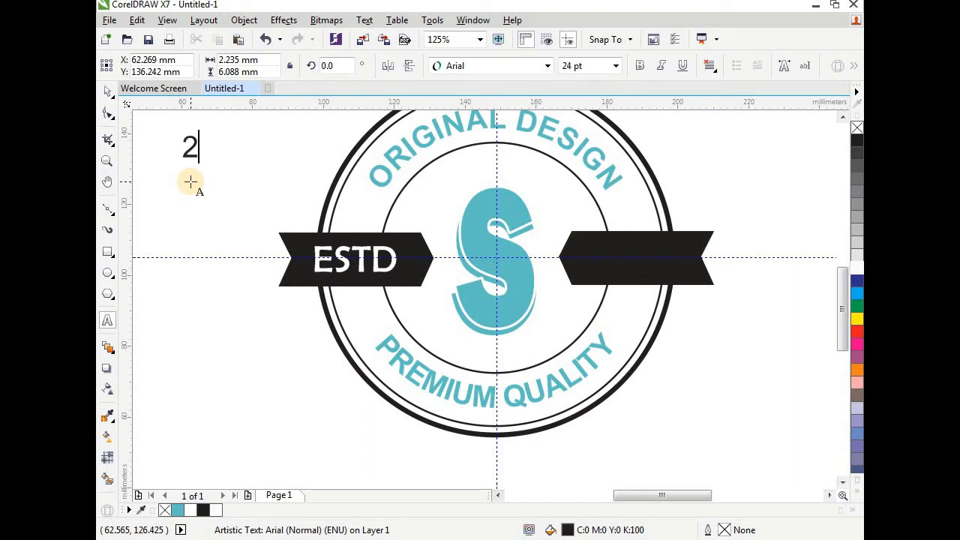
{"action": "left_click", "coordinate": [107, 90]}
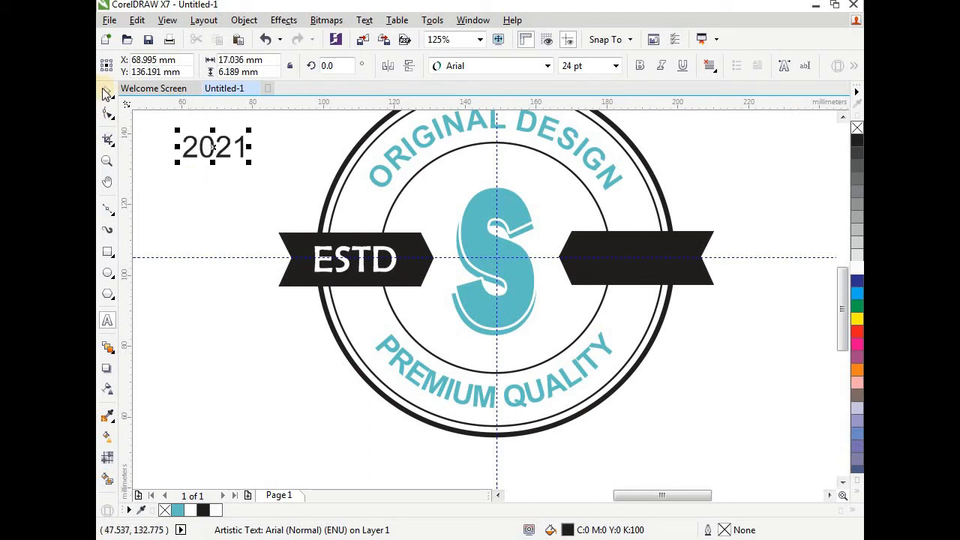
{"action": "left_click_drag", "start_coordinate": [214, 150], "coordinate": [234, 169]}
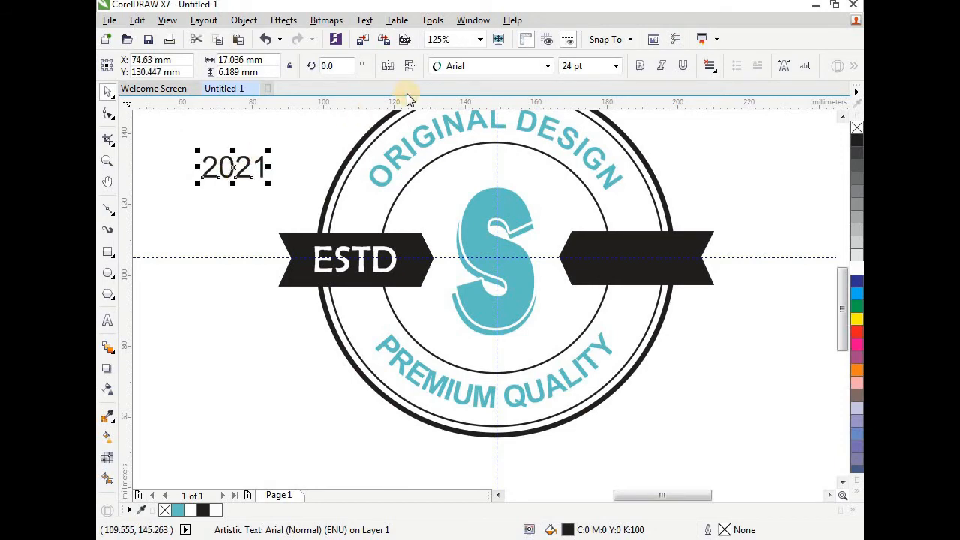
- Set "2021" in Berlin Sans FB, centre it on the right ribbon at about 34 pt, and fill it with white
{"action": "left_click", "coordinate": [478, 67]}
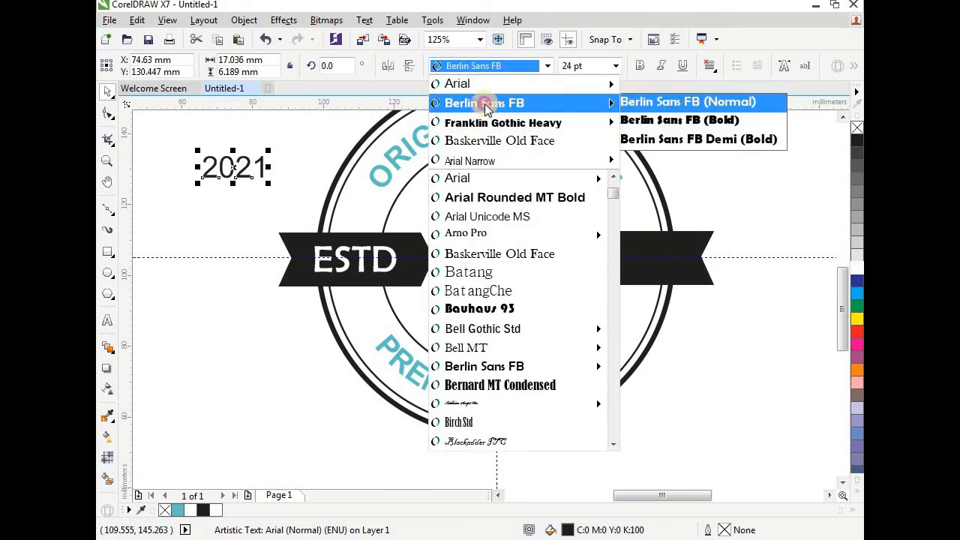
{"action": "left_click", "coordinate": [489, 99]}
{"action": "left_click_drag", "start_coordinate": [234, 164], "coordinate": [687, 259]}
{"action": "left_click", "coordinate": [859, 270]}
{"action": "left_click", "coordinate": [737, 266]}
- Add a page-sized rectangle behind the emblem and fill it with yellow
{"action": "scroll", "coordinate": [588, 282], "scroll_direction": "down", "scroll_amount": 2}
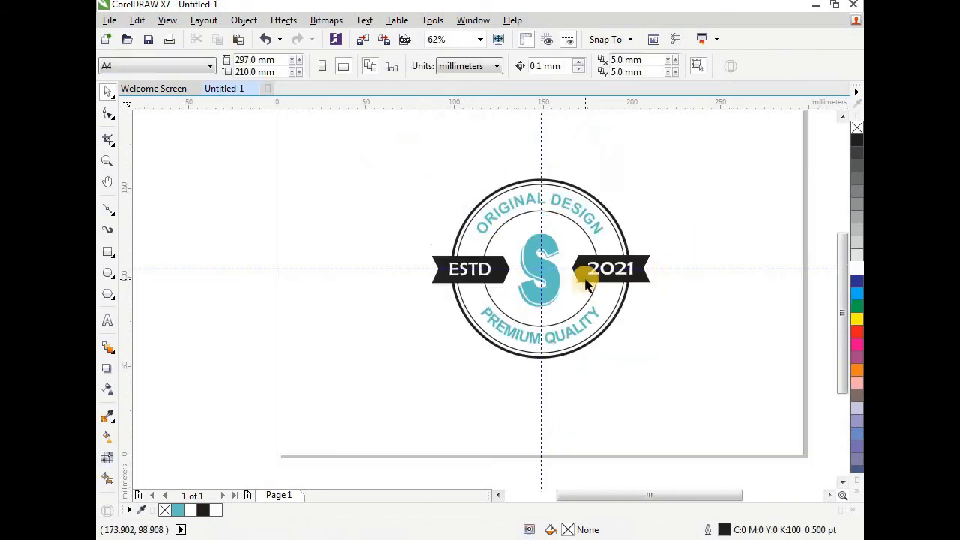
{"action": "scroll", "coordinate": [610, 284], "scroll_direction": "up", "scroll_amount": 2}
{"action": "scroll", "coordinate": [603, 253], "scroll_direction": "down", "scroll_amount": 2}
{"action": "scroll", "coordinate": [571, 231], "scroll_direction": "up", "scroll_amount": 2}
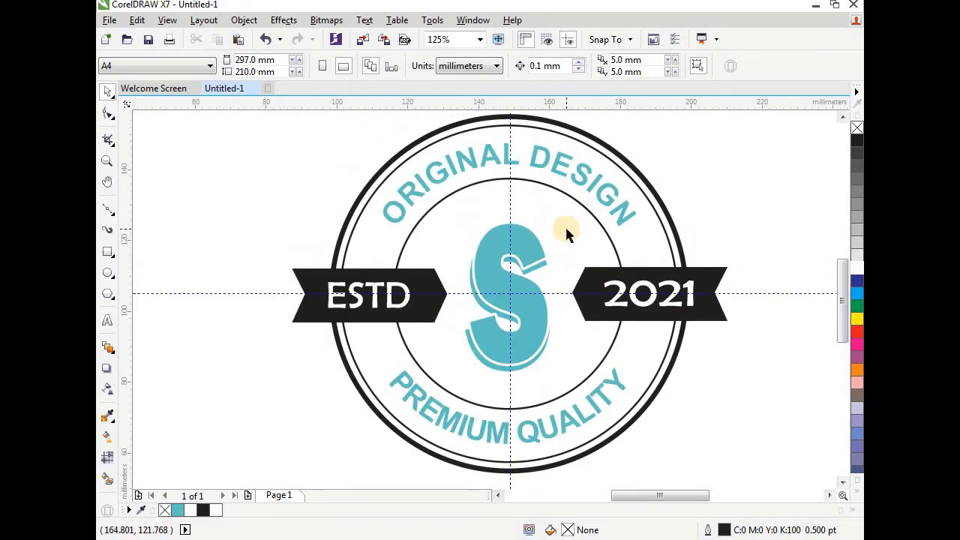
{"action": "scroll", "coordinate": [564, 232], "scroll_direction": "down", "scroll_amount": 2}
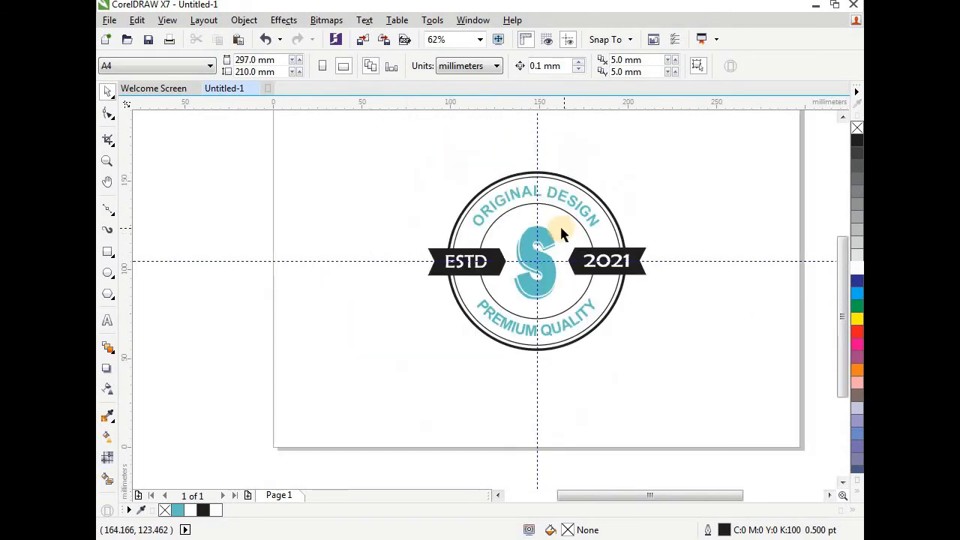
{"action": "double_click", "coordinate": [109, 255]}
{"action": "scroll", "coordinate": [540, 240], "scroll_direction": "up", "scroll_amount": 2}
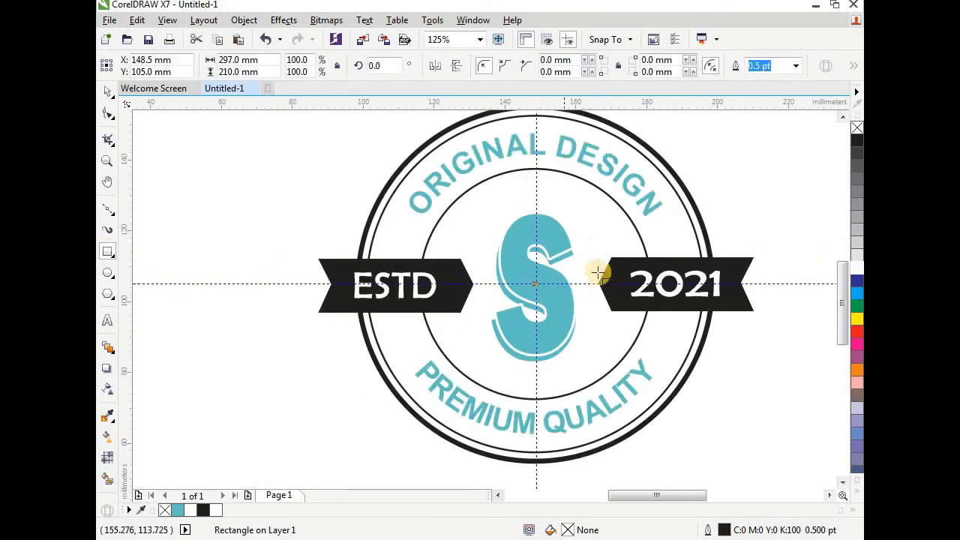
{"action": "scroll", "coordinate": [615, 312], "scroll_direction": "down", "scroll_amount": 2}
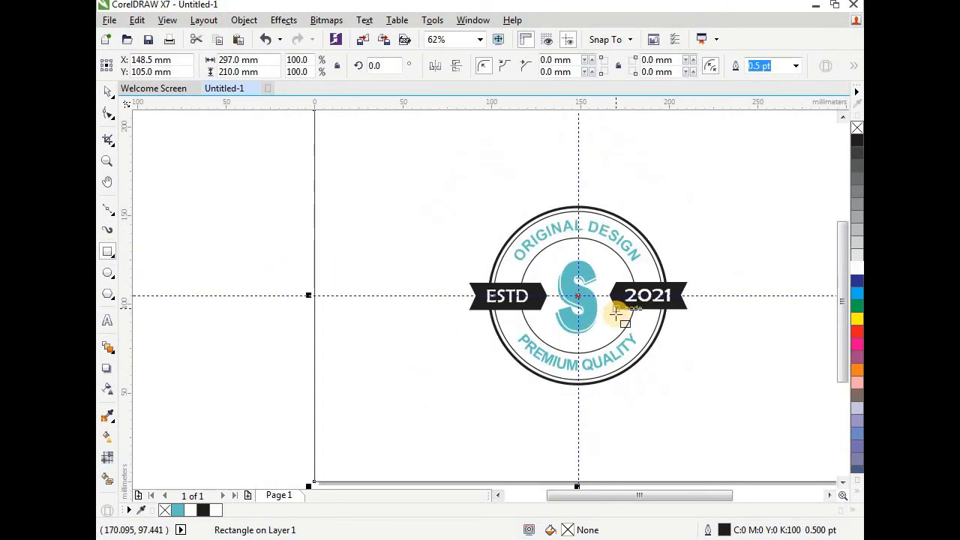
{"action": "left_click", "coordinate": [857, 320]}
{"action": "scroll", "coordinate": [611, 300], "scroll_direction": "up", "scroll_amount": 2}
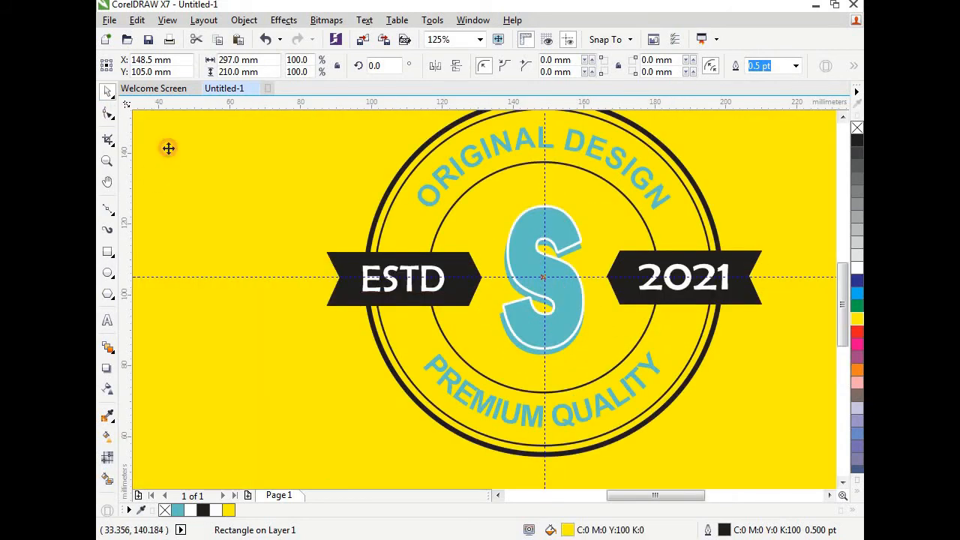
- Change the outermost ring's outline to white and break the curved texts apart from the ring they follow
{"action": "left_click", "coordinate": [398, 186]}
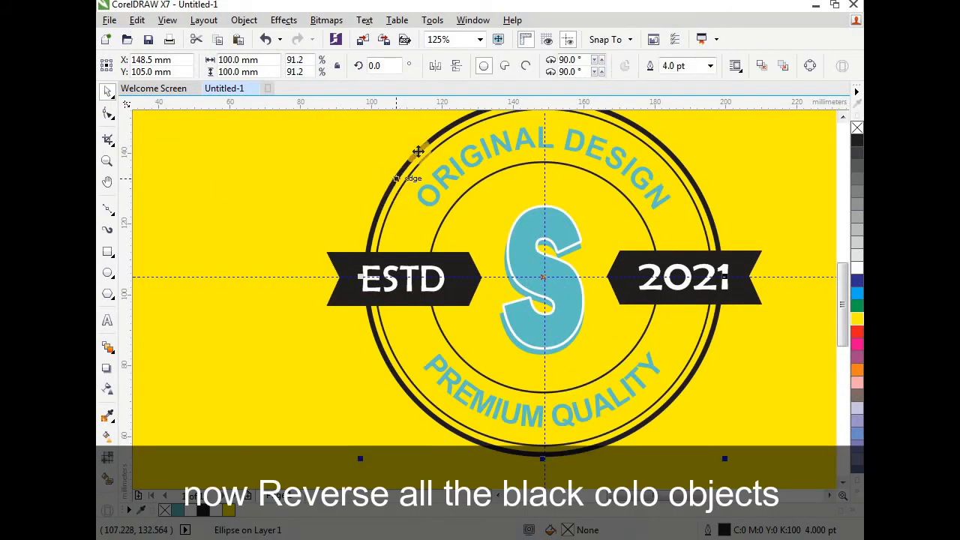
{"action": "right_click", "coordinate": [857, 267]}
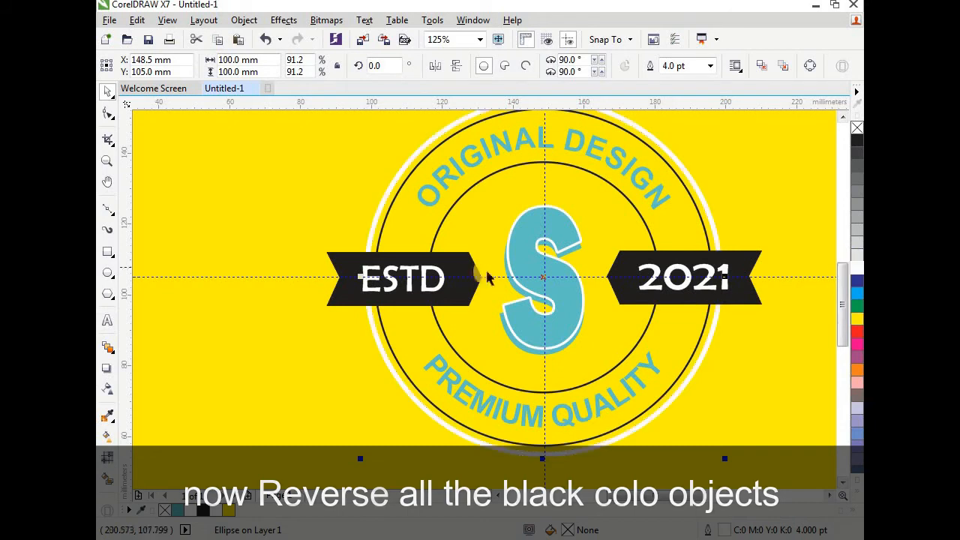
{"action": "scroll", "coordinate": [458, 225], "scroll_direction": "down", "scroll_amount": 1}
{"action": "scroll", "coordinate": [449, 207], "scroll_direction": "up", "scroll_amount": 1}
{"action": "left_click", "coordinate": [448, 205]}
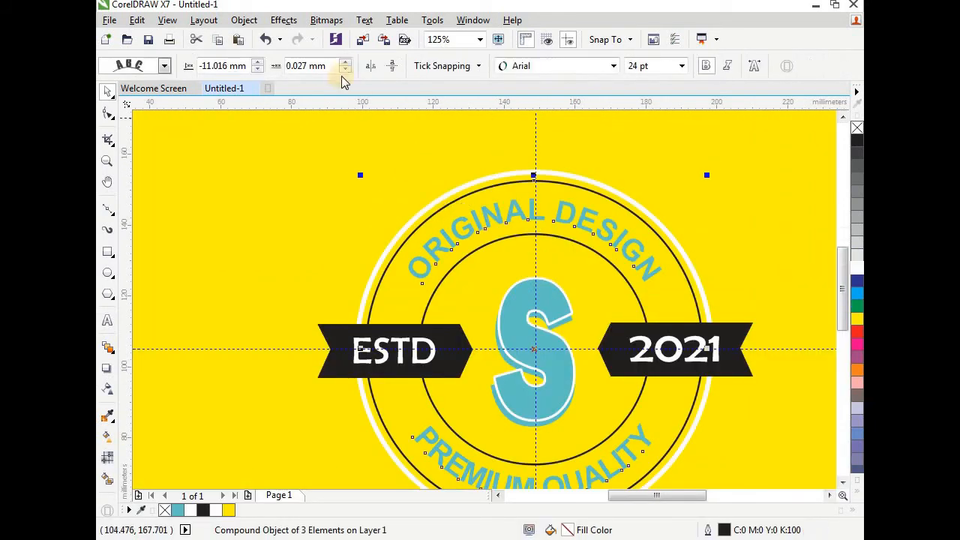
{"action": "left_click", "coordinate": [244, 20]}
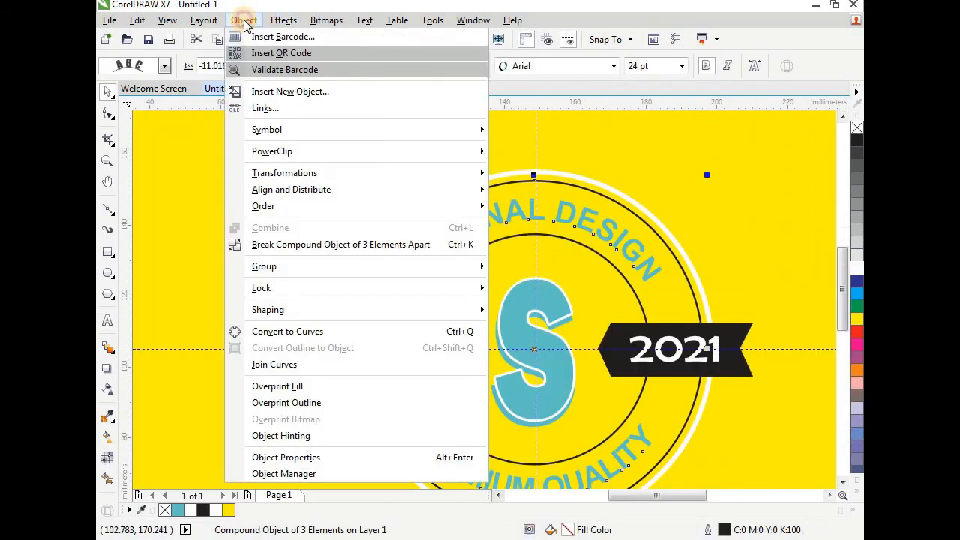
{"action": "left_click", "coordinate": [311, 245]}
- Change the outlines of the 95 mm ring and the 65 mm inner ring to white
{"action": "scroll", "coordinate": [332, 207], "scroll_direction": "down", "scroll_amount": 1}
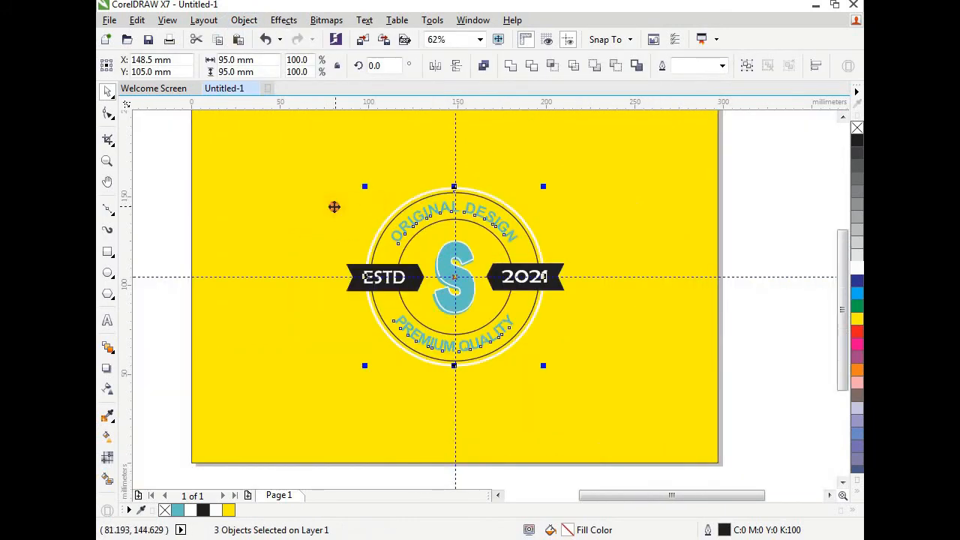
{"action": "scroll", "coordinate": [332, 207], "scroll_direction": "up", "scroll_amount": 1}
{"action": "left_click", "coordinate": [388, 227]}
{"action": "left_click", "coordinate": [677, 235]}
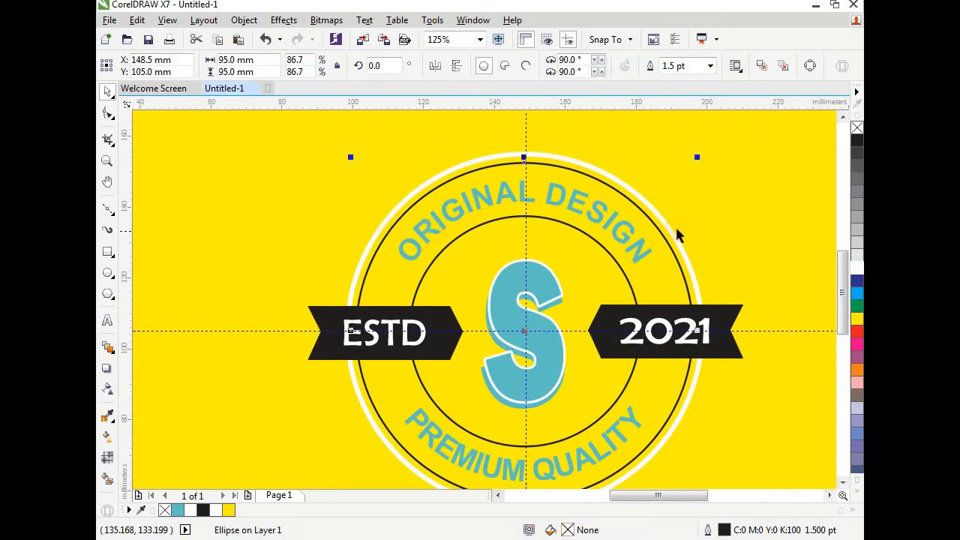
{"action": "right_click", "coordinate": [857, 267]}
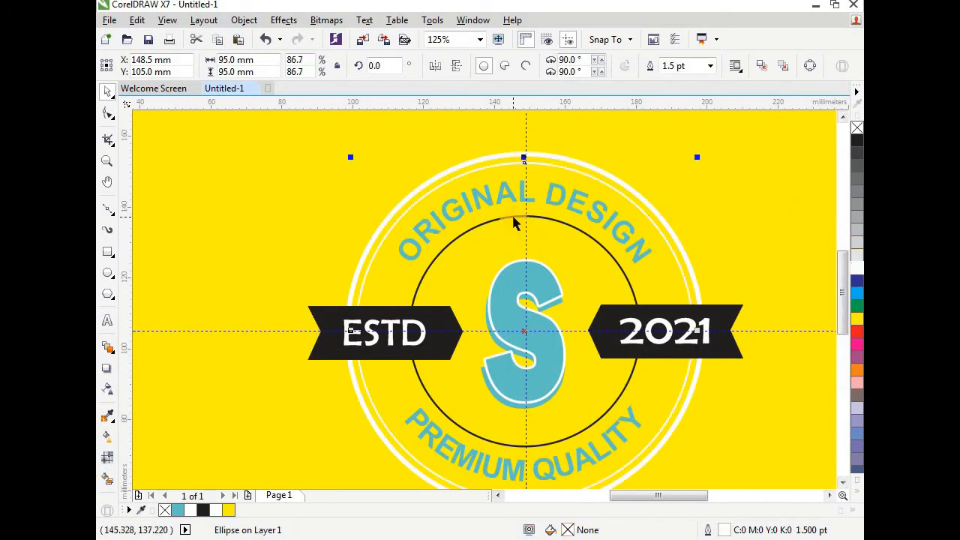
{"action": "left_click", "coordinate": [516, 217]}
{"action": "right_click", "coordinate": [858, 267]}
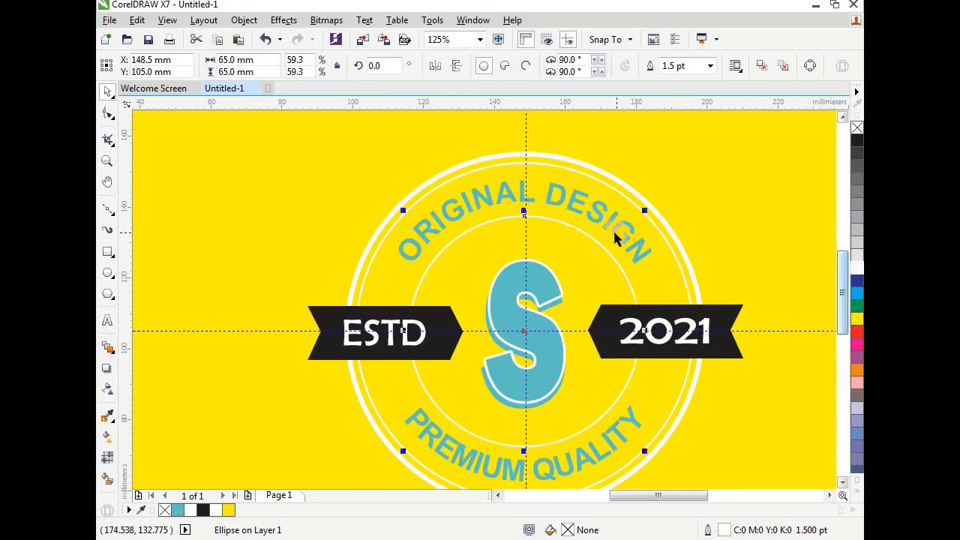
- Reverse the right ribbon's colours, filling the ribbon with white and the text "2021" with black
{"action": "scroll", "coordinate": [613, 229], "scroll_direction": "down", "scroll_amount": 2}
{"action": "scroll", "coordinate": [634, 311], "scroll_direction": "up", "scroll_amount": 2}
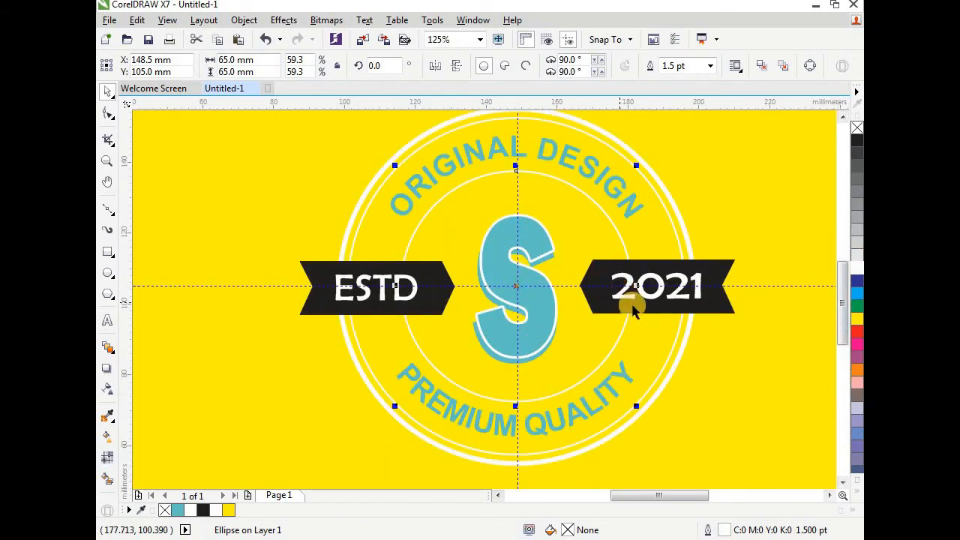
{"action": "left_click", "coordinate": [715, 263]}
{"action": "left_click", "coordinate": [857, 268]}
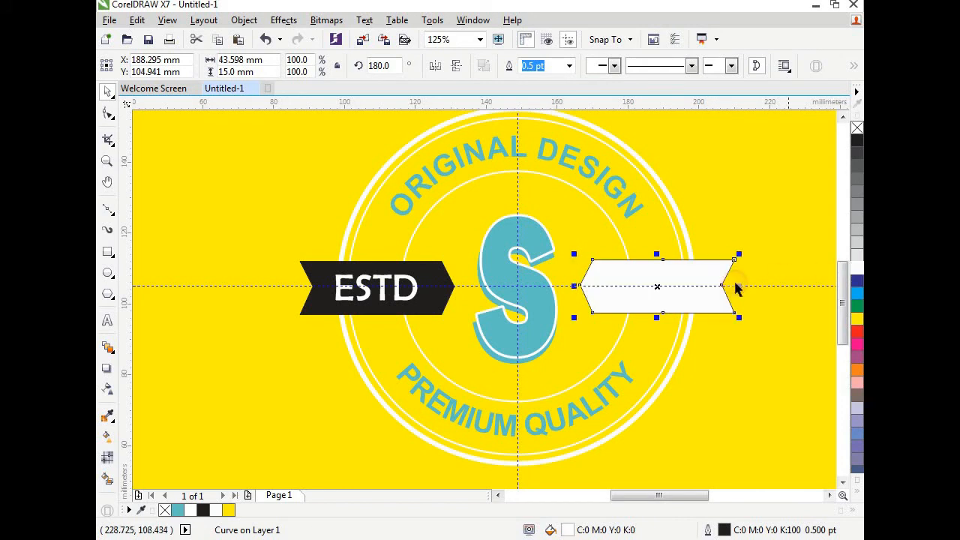
{"action": "left_click", "coordinate": [712, 345]}
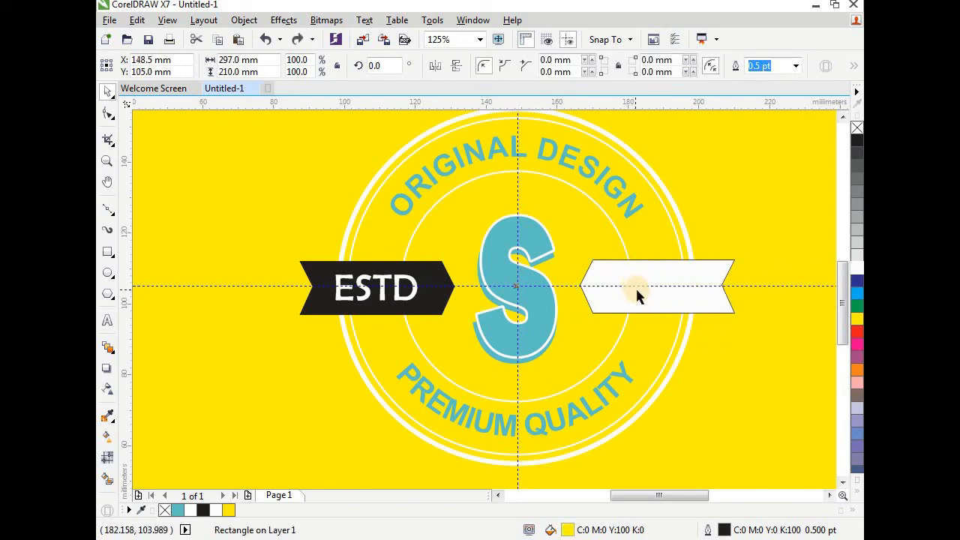
{"action": "left_click", "coordinate": [660, 294]}
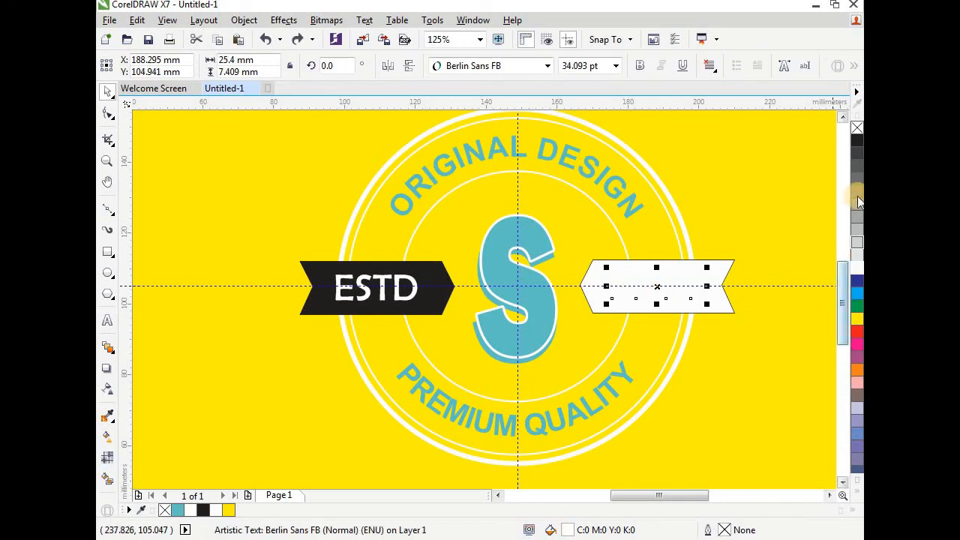
{"action": "left_click", "coordinate": [858, 141]}
- Reverse the left ribbon's colours, filling the text "ESTD" with black and the ribbon with white
{"action": "left_click", "coordinate": [365, 289]}
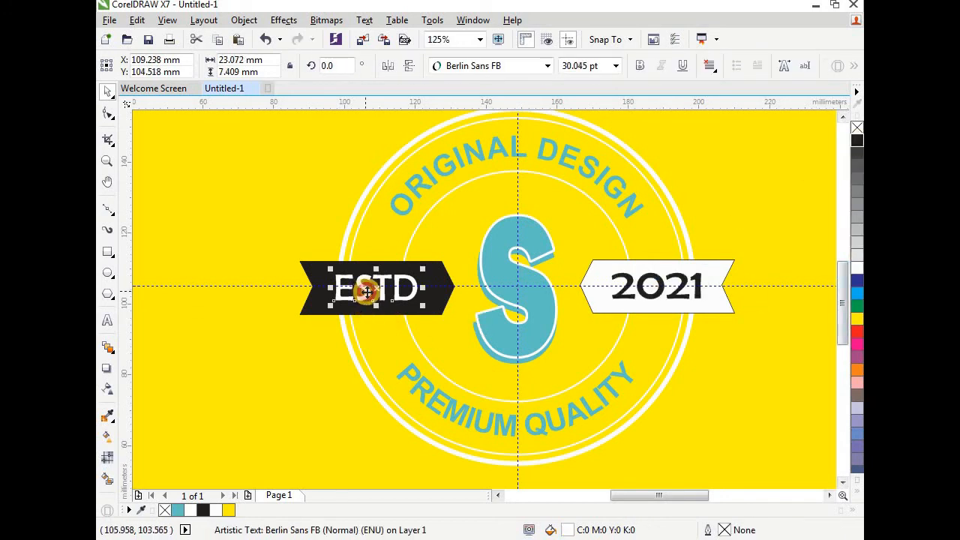
{"action": "left_click", "coordinate": [857, 152]}
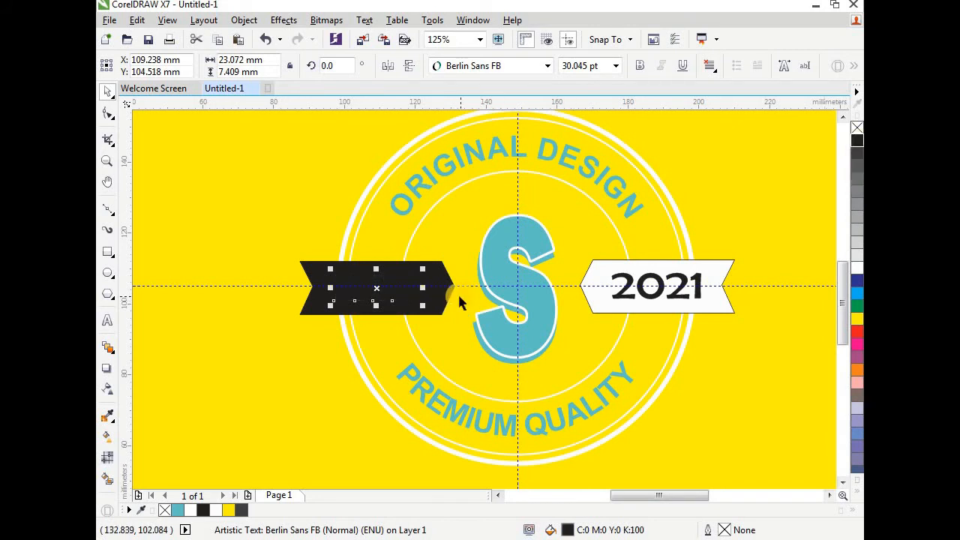
{"action": "left_click", "coordinate": [447, 294]}
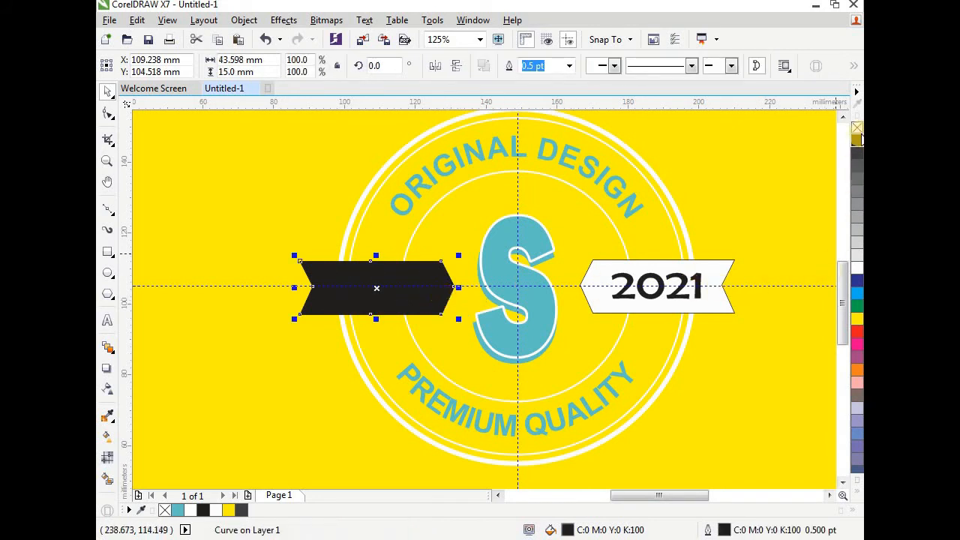
{"action": "left_click", "coordinate": [859, 273]}
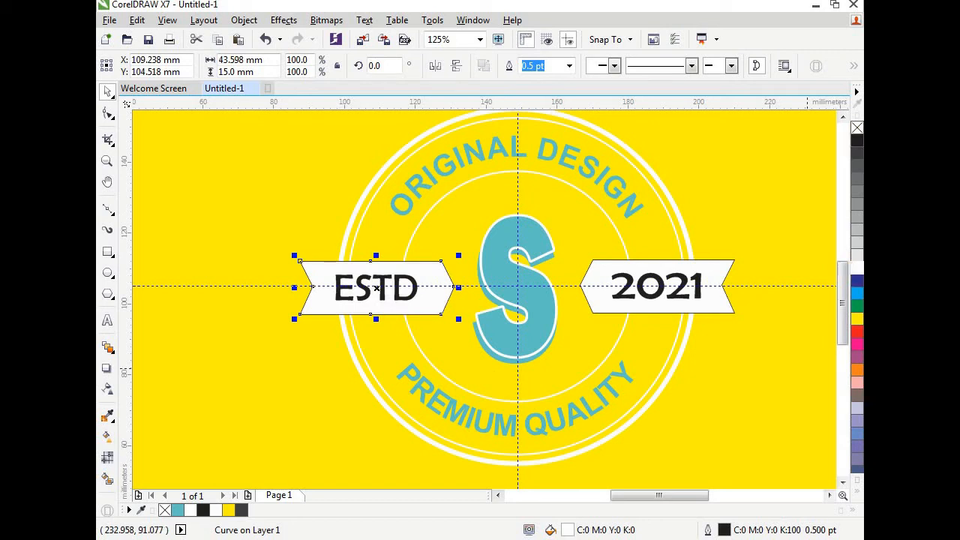
- Remove the outlines of both white ribbons by setting their outline width to None
{"action": "left_click", "coordinate": [569, 66]}
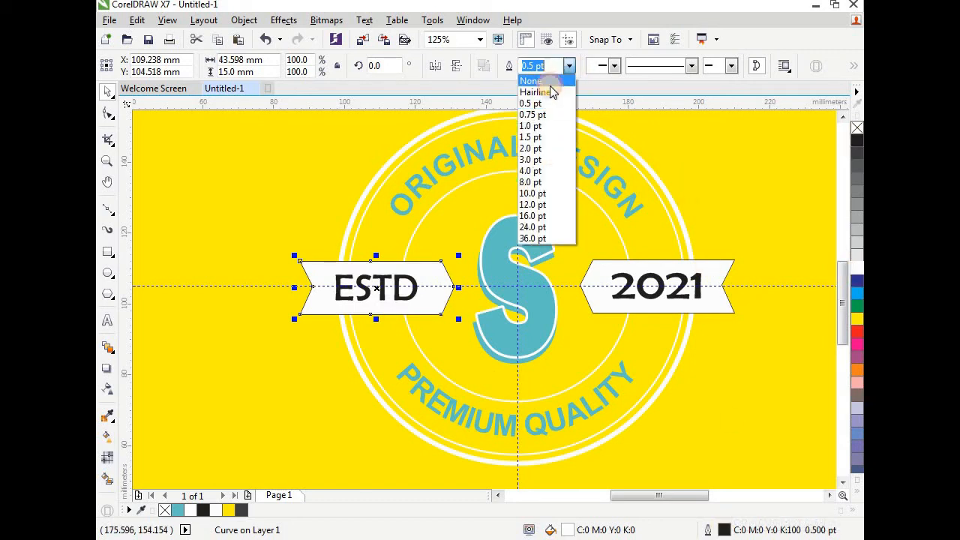
{"action": "left_click", "coordinate": [547, 100]}
{"action": "left_click", "coordinate": [669, 303]}
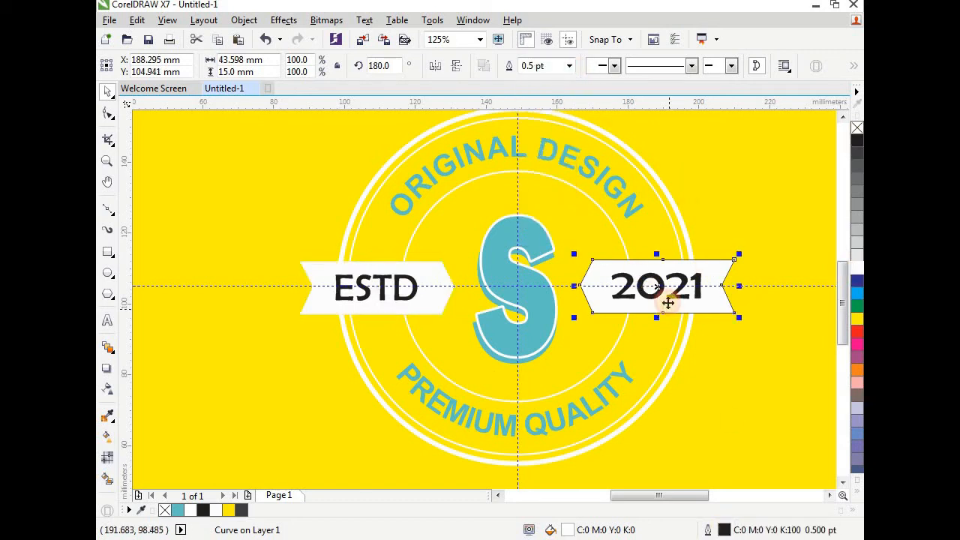
{"action": "left_click", "coordinate": [570, 65]}
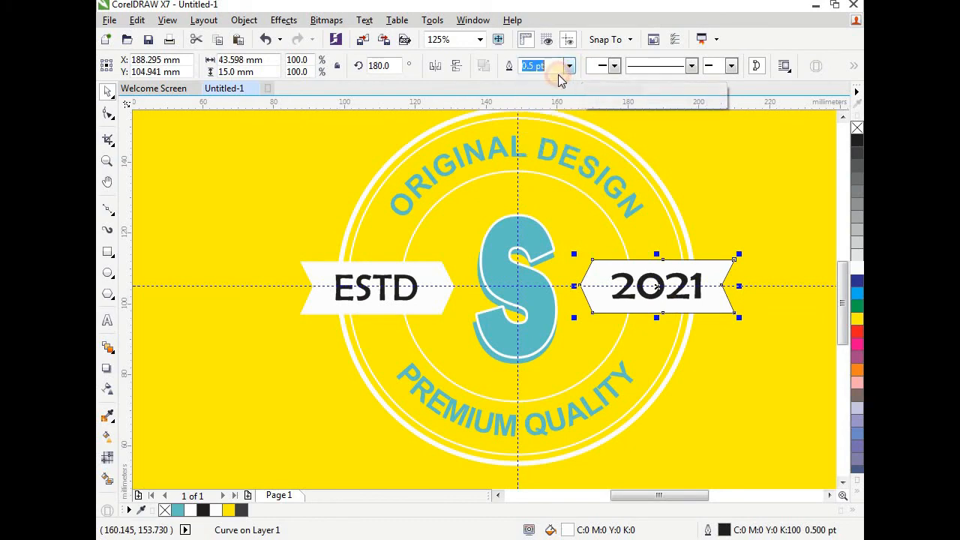
{"action": "left_click", "coordinate": [567, 79]}
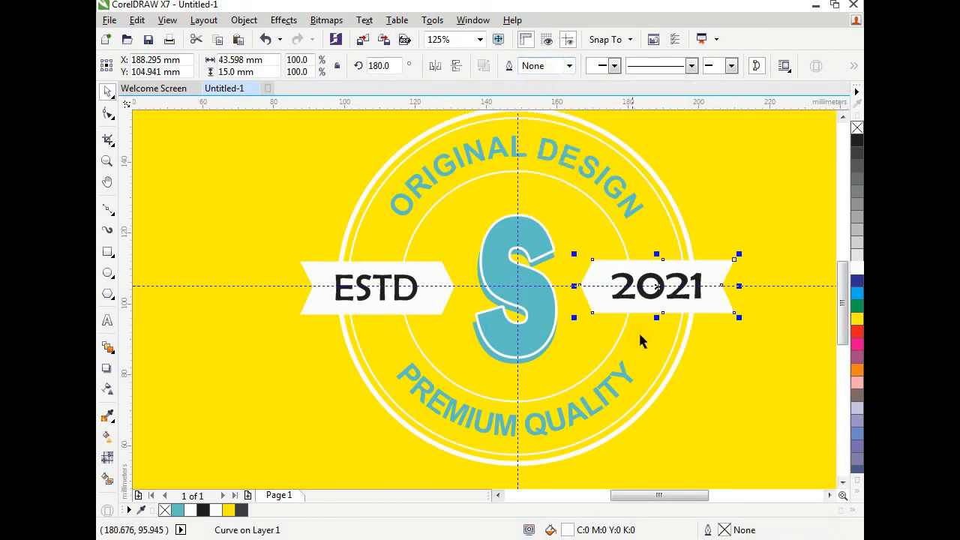
- Change the fill of the background rectangle to black
{"action": "left_click", "coordinate": [727, 372]}
{"action": "scroll", "coordinate": [547, 295], "scroll_direction": "down", "scroll_amount": 1}
{"action": "scroll", "coordinate": [536, 291], "scroll_direction": "up", "scroll_amount": 1}
{"action": "scroll", "coordinate": [538, 299], "scroll_direction": "down", "scroll_amount": 1}
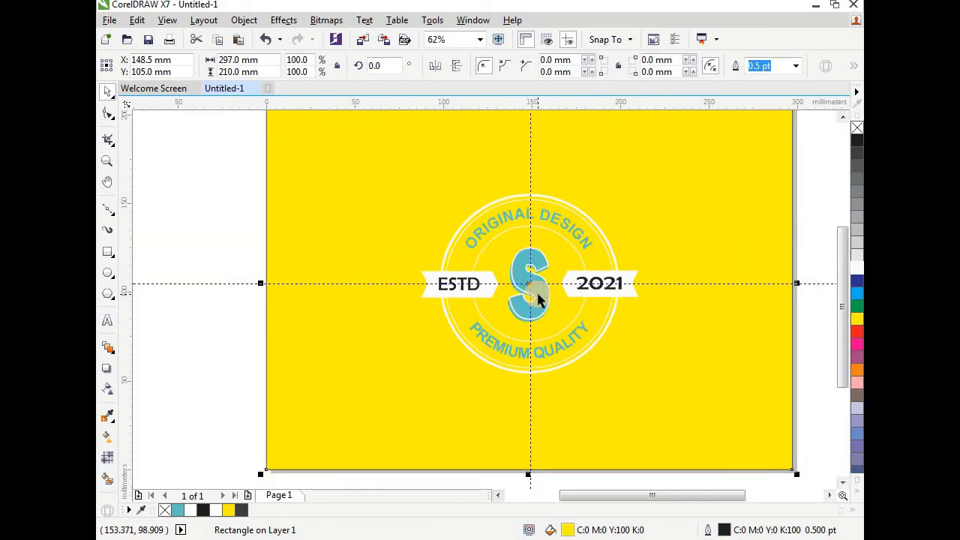
{"action": "left_click", "coordinate": [858, 140]}
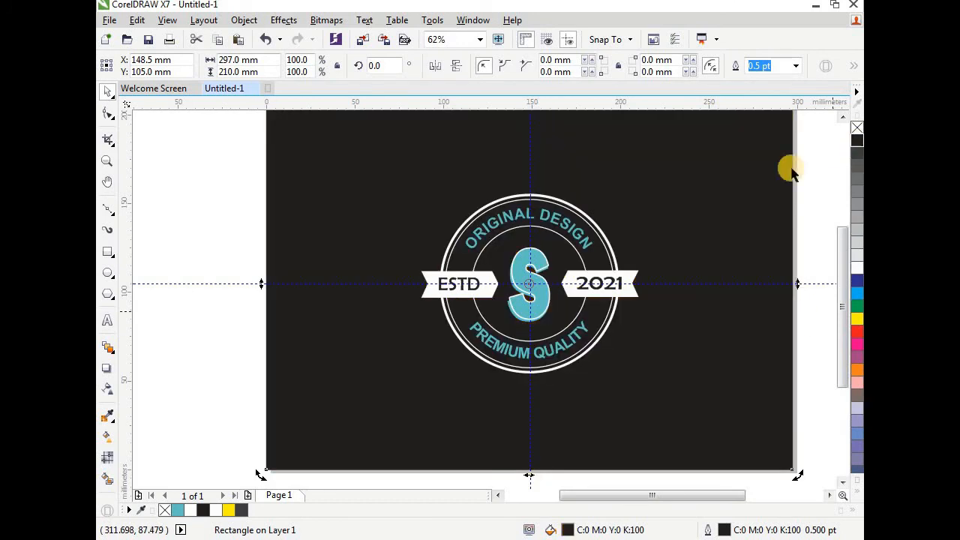
{"action": "scroll", "coordinate": [556, 239], "scroll_direction": "down", "scroll_amount": 1}
{"action": "scroll", "coordinate": [554, 226], "scroll_direction": "up", "scroll_amount": 1}
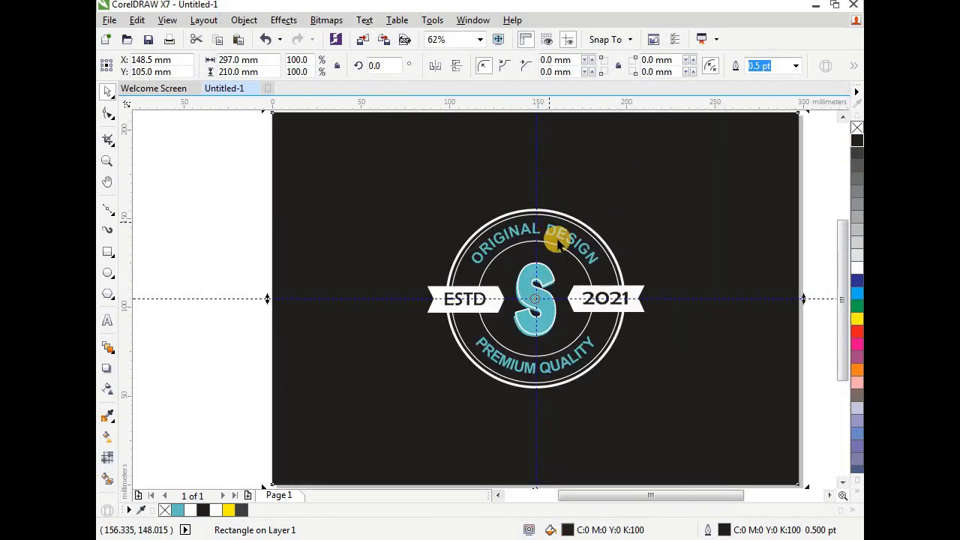
{"action": "scroll", "coordinate": [613, 330], "scroll_direction": "down", "scroll_amount": 1}
{"action": "scroll", "coordinate": [691, 323], "scroll_direction": "up", "scroll_amount": 1}
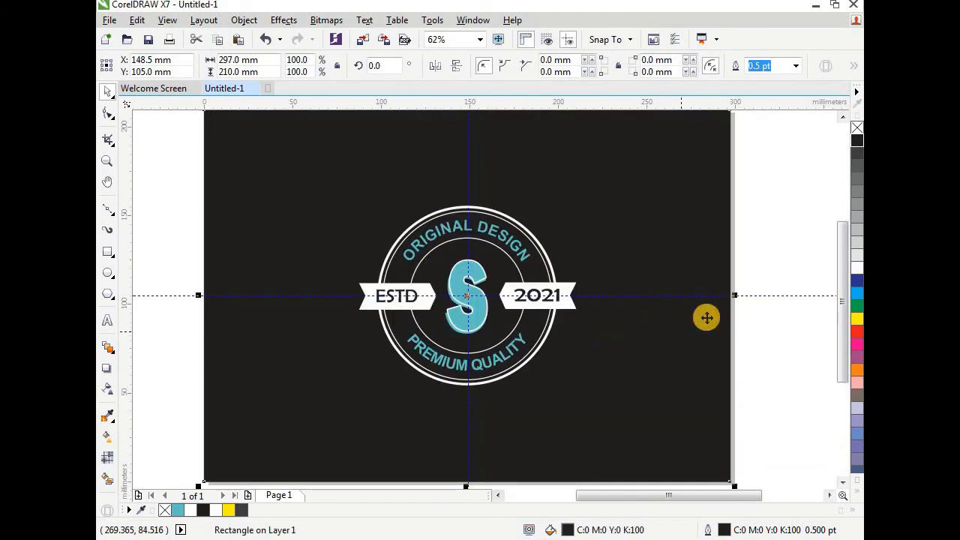
- Shrink the black background rectangle in width and height about its centre so it frames the emblem more closely
{"action": "left_click_drag", "start_coordinate": [734, 296], "coordinate": [639, 304]}
{"action": "scroll", "coordinate": [476, 171], "scroll_direction": "down", "scroll_amount": 1}
{"action": "left_click_drag", "start_coordinate": [473, 135], "coordinate": [476, 179]}
{"action": "key", "text": "Escape"}
- Change the outline colour of the teal front letter S from the emblem's centre to pure black (#000000)
{"action": "scroll", "coordinate": [495, 225], "scroll_direction": "up", "scroll_amount": 1}
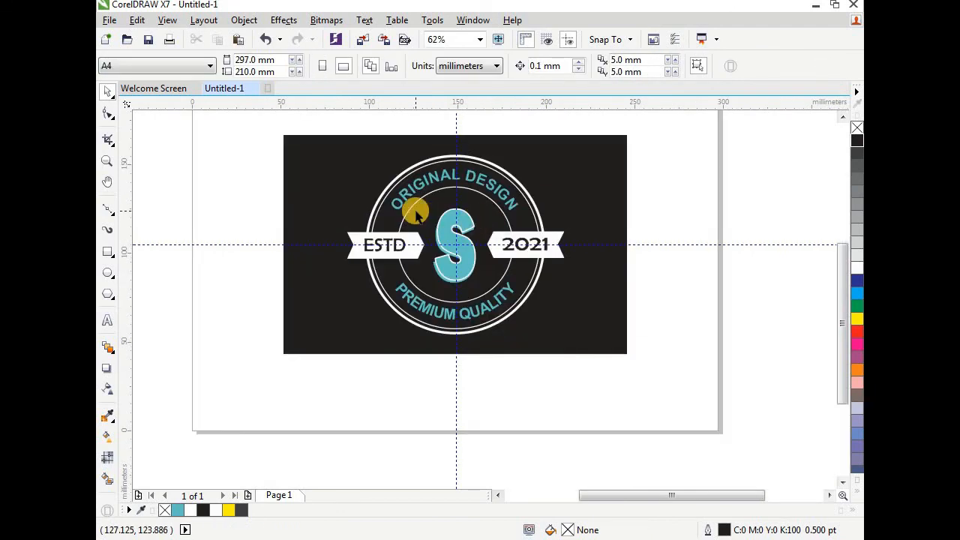
{"action": "scroll", "coordinate": [416, 210], "scroll_direction": "up", "scroll_amount": 1}
{"action": "left_click", "coordinate": [476, 242]}
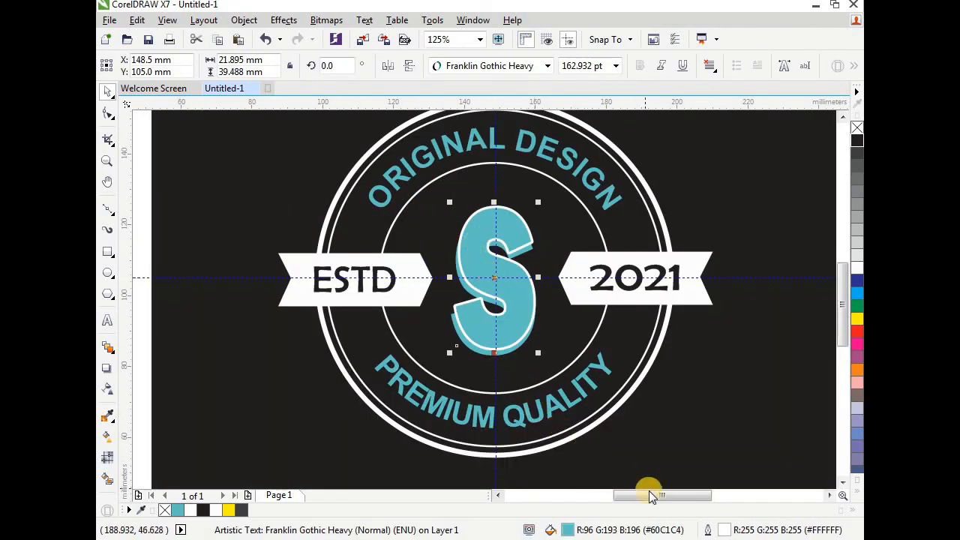
{"action": "double_click", "coordinate": [720, 531]}
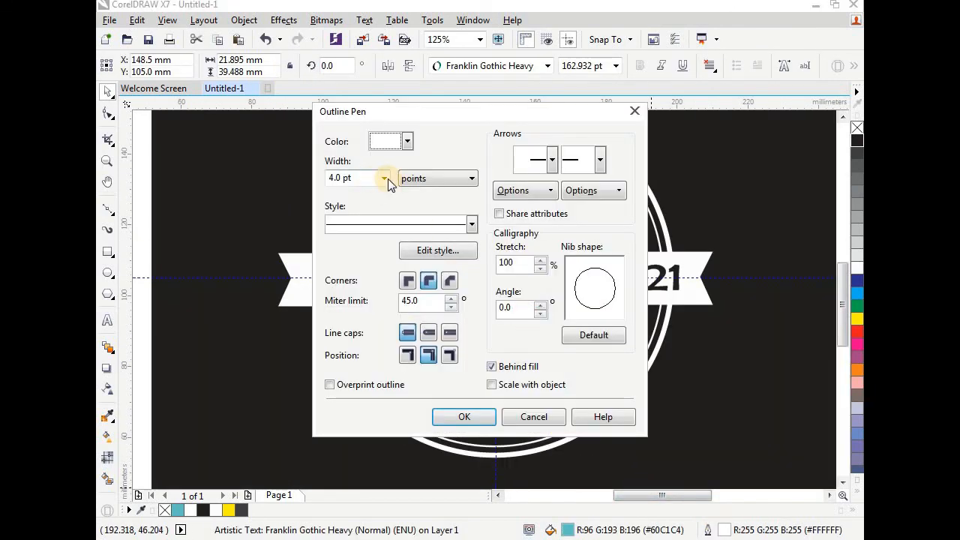
{"action": "left_click", "coordinate": [385, 178]}
{"action": "left_click", "coordinate": [407, 142]}
{"action": "left_click", "coordinate": [406, 142]}
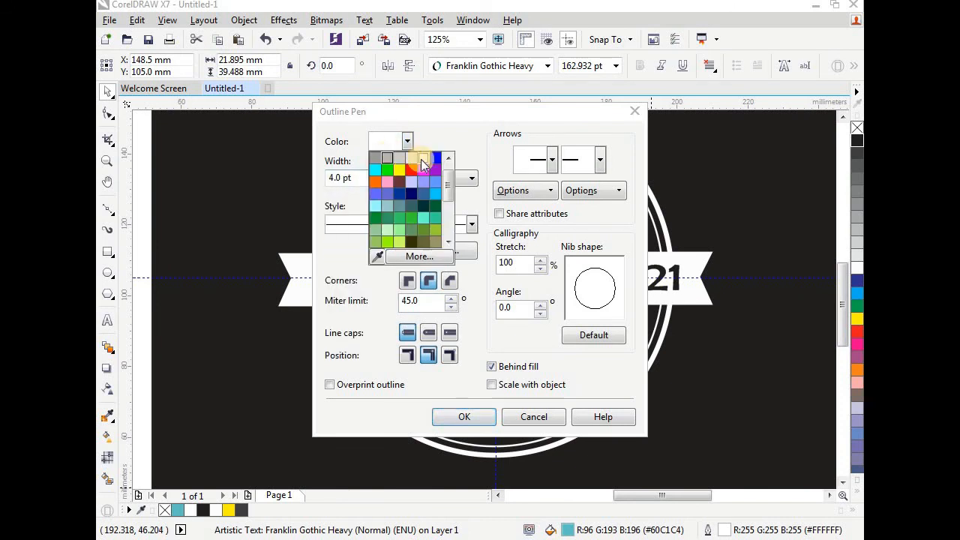
{"action": "left_click", "coordinate": [375, 157]}
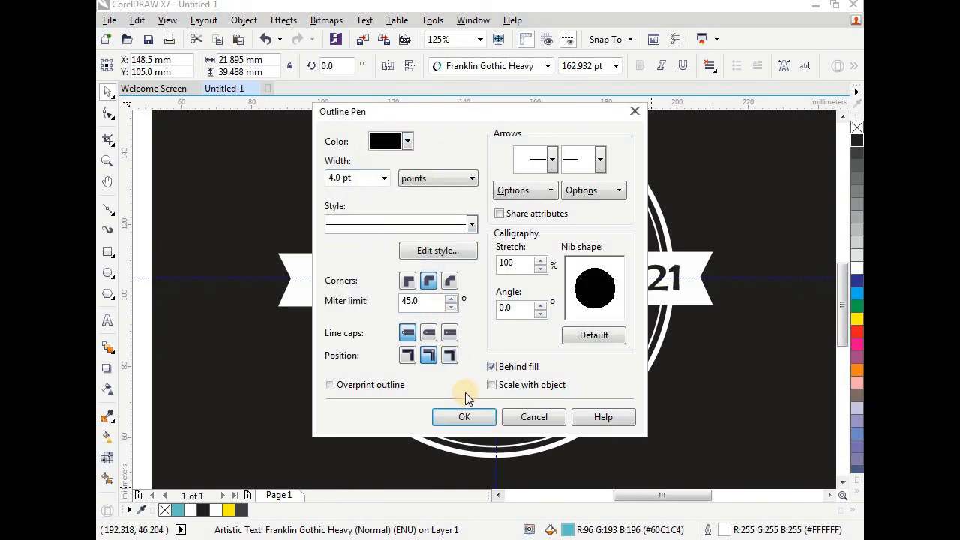
{"action": "left_click", "coordinate": [467, 413]}
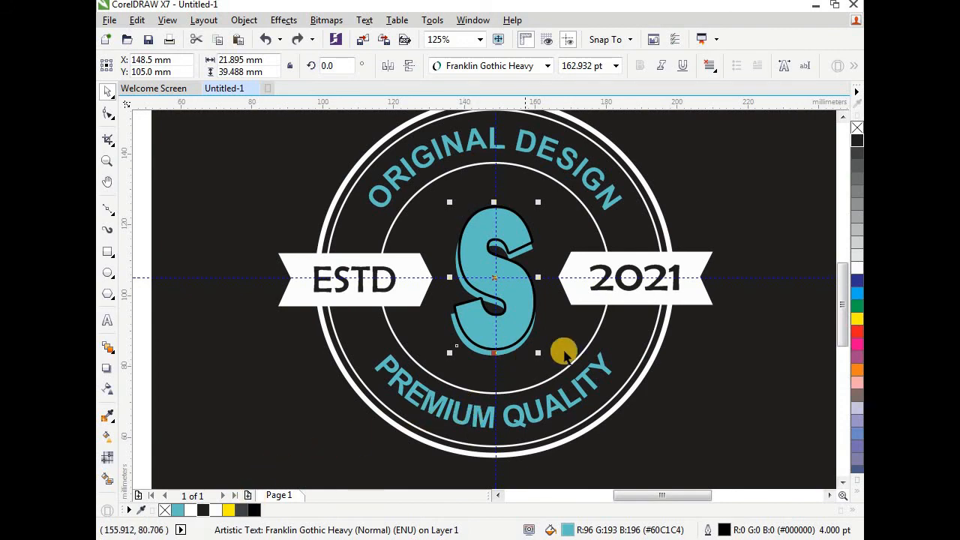
- Fill the background rectangle with the same pure black (#000000) as the letter S outline, and deselect it
{"action": "left_click", "coordinate": [705, 350]}
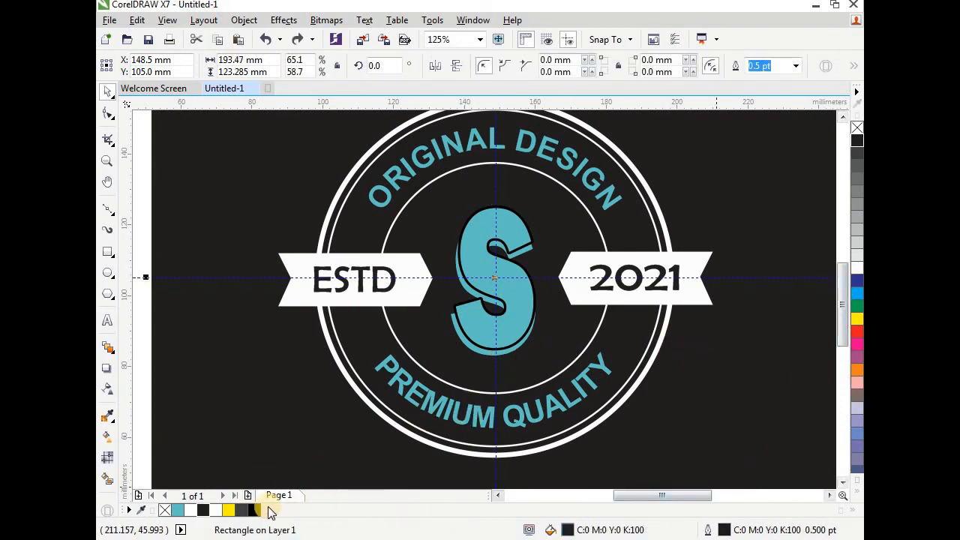
{"action": "left_click", "coordinate": [255, 510]}
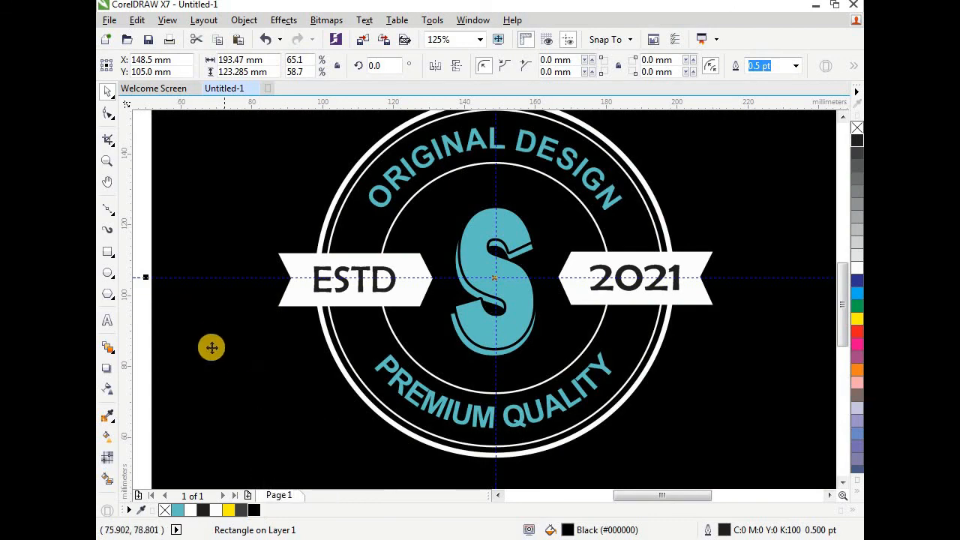
{"action": "scroll", "coordinate": [212, 336], "scroll_direction": "down", "scroll_amount": 1}
{"action": "left_click", "coordinate": [157, 318]}
{"action": "scroll", "coordinate": [274, 307], "scroll_direction": "up", "scroll_amount": 1}
{"action": "scroll", "coordinate": [493, 311], "scroll_direction": "down", "scroll_amount": 1}
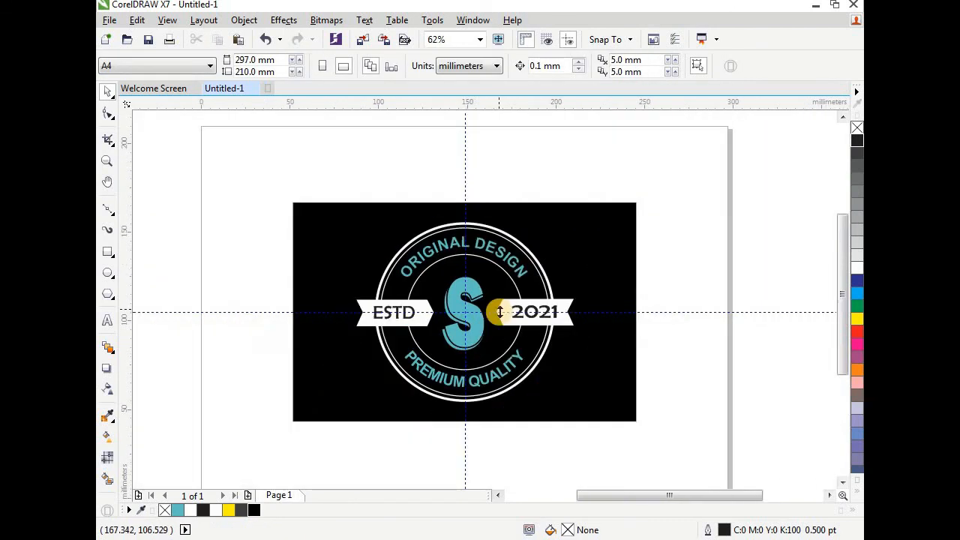
{"action": "scroll", "coordinate": [465, 342], "scroll_direction": "up", "scroll_amount": 1}
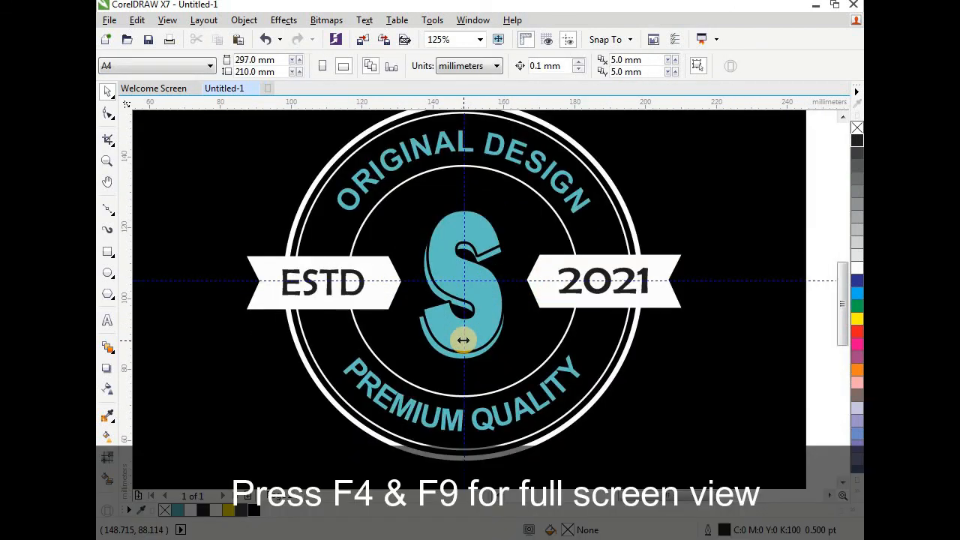
{"action": "scroll", "coordinate": [466, 339], "scroll_direction": "down", "scroll_amount": 1}
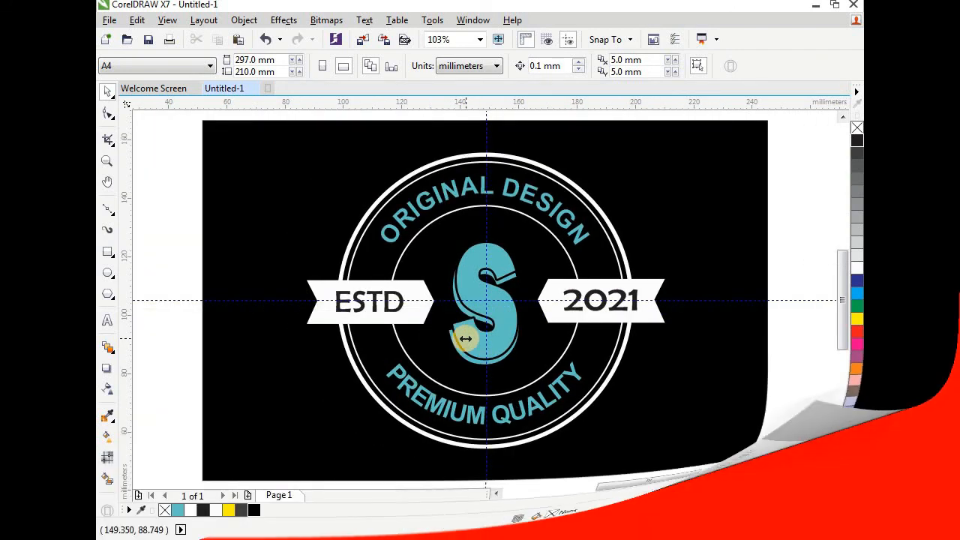